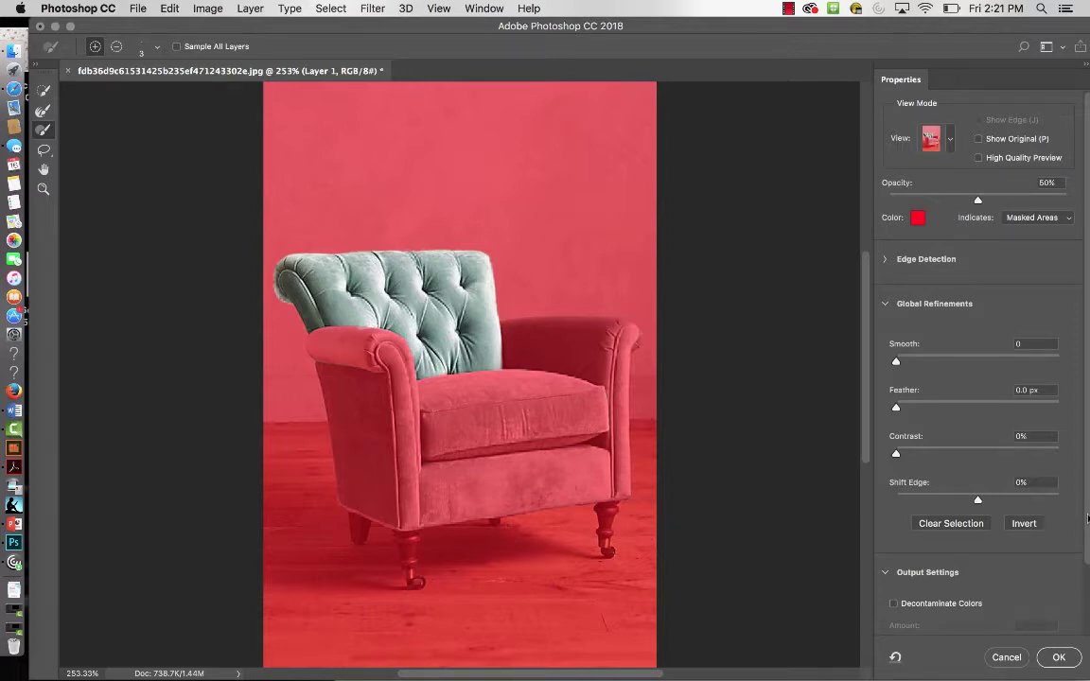
- Output the refined chair-back selection to a new layer with the current refinement settings
{"action": "scroll", "coordinate": [1087, 518], "scroll_direction": "down", "scroll_amount": 3}
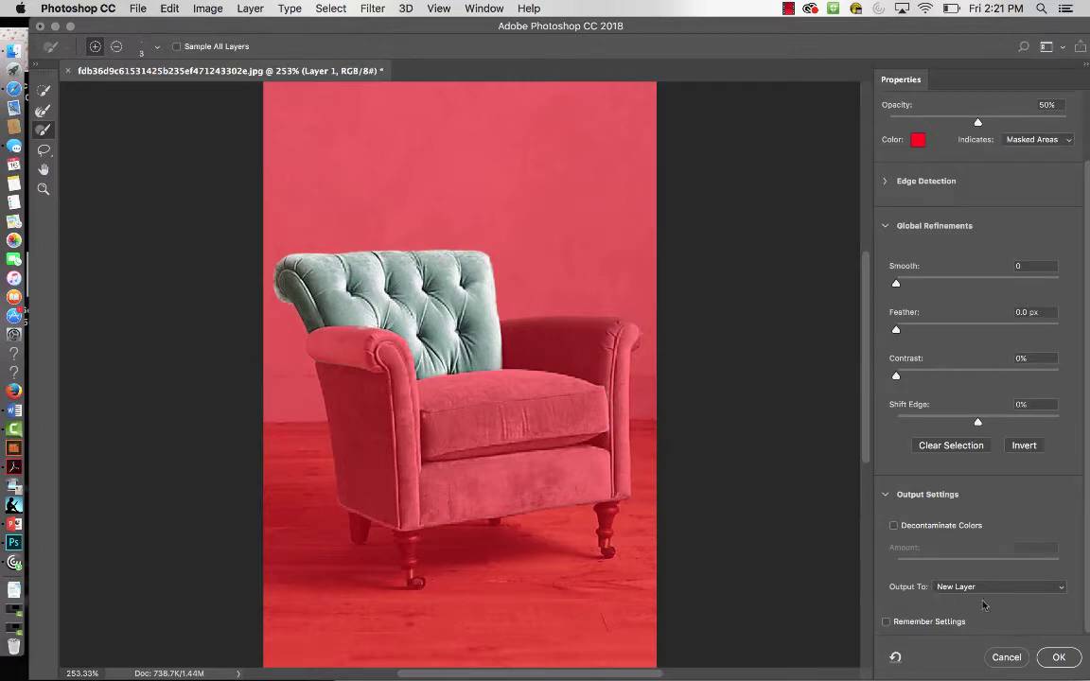
{"action": "left_click", "coordinate": [1056, 656]}
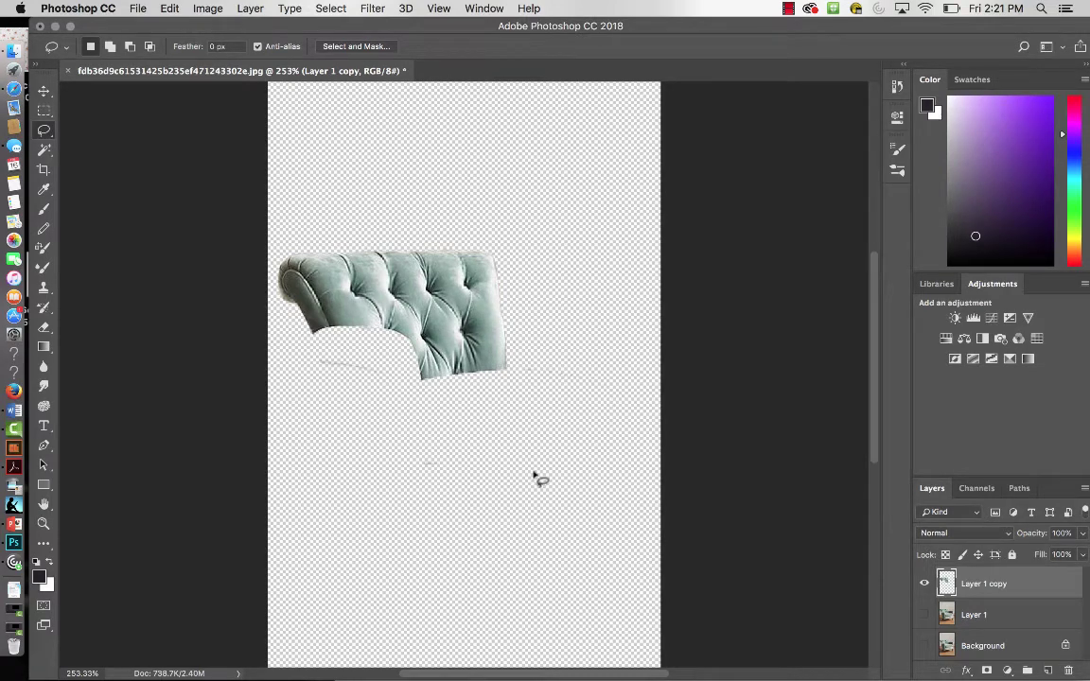
- Erase the stray marks left around and below the cut-out chair back with the Eraser
{"action": "scroll", "coordinate": [530, 476], "scroll_direction": "down", "scroll_amount": 3}
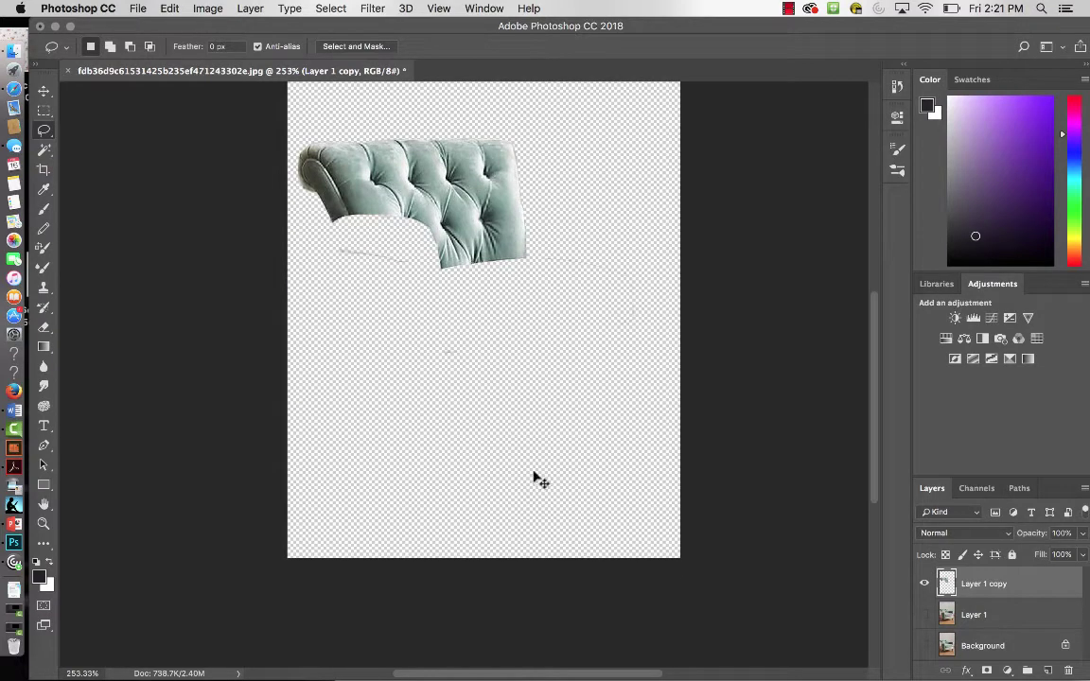
{"action": "key", "text": "super+0"}
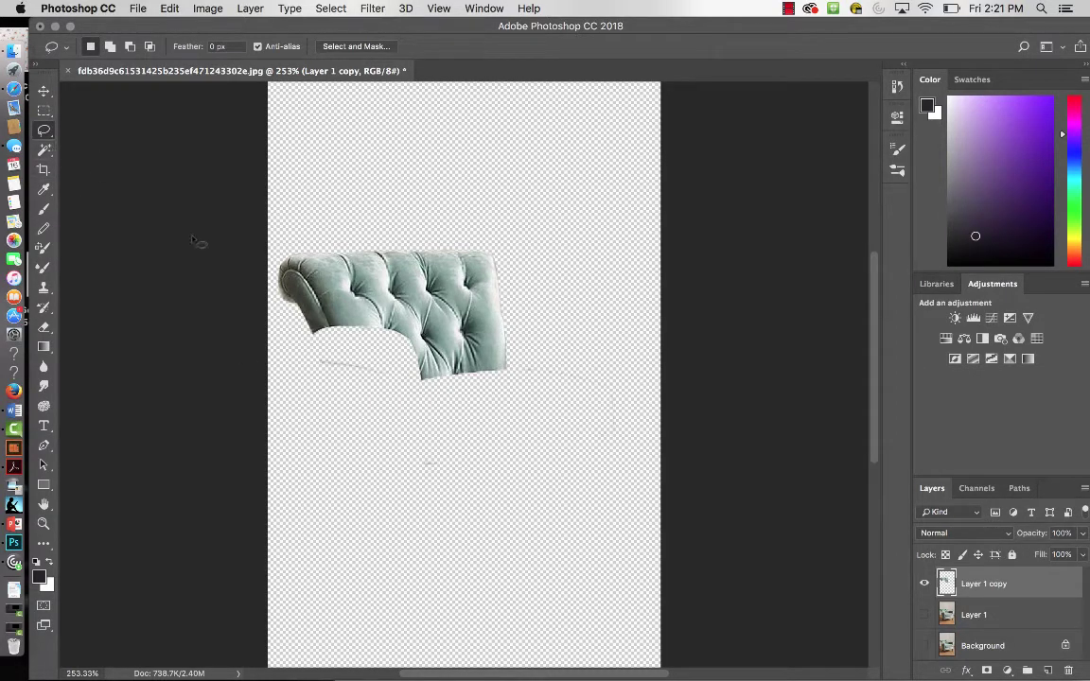
{"action": "left_click", "coordinate": [44, 328]}
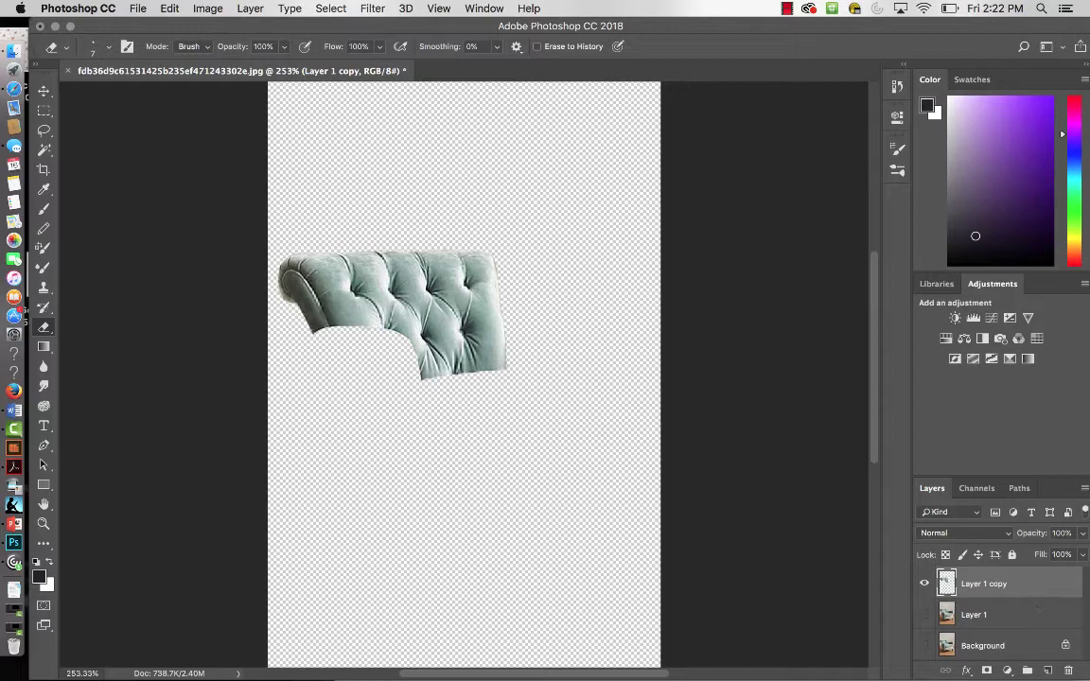
- Convert the cut-out chair back to black and white using the Default preset
{"action": "left_click", "coordinate": [208, 8]}
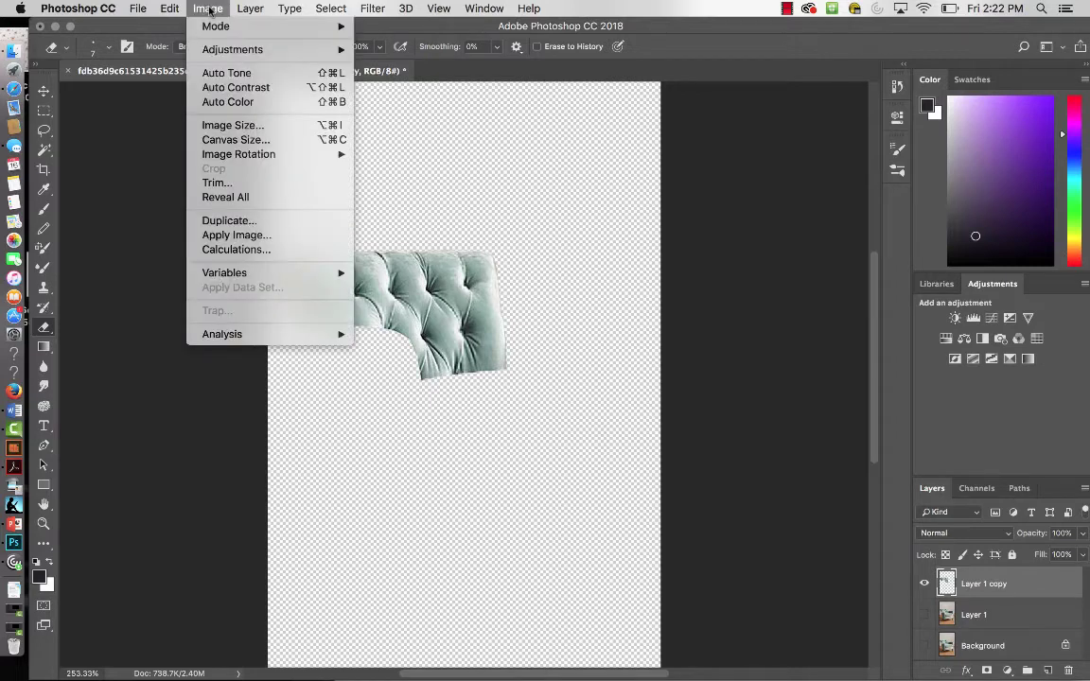
{"action": "mouse_move", "coordinate": [228, 55]}
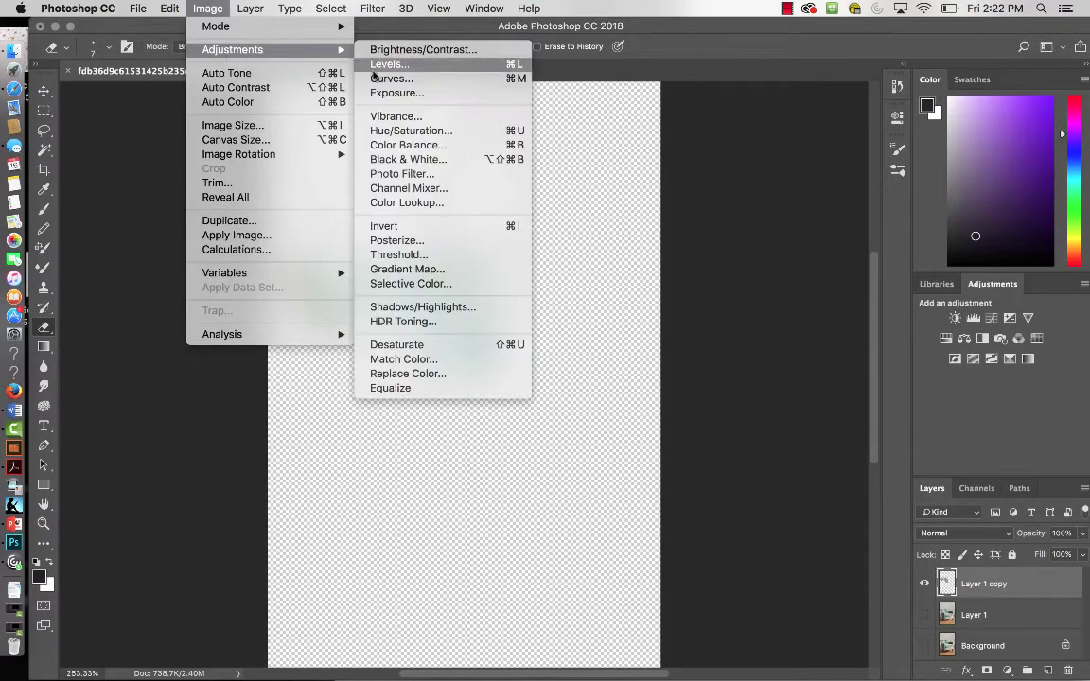
{"action": "left_click", "coordinate": [408, 159]}
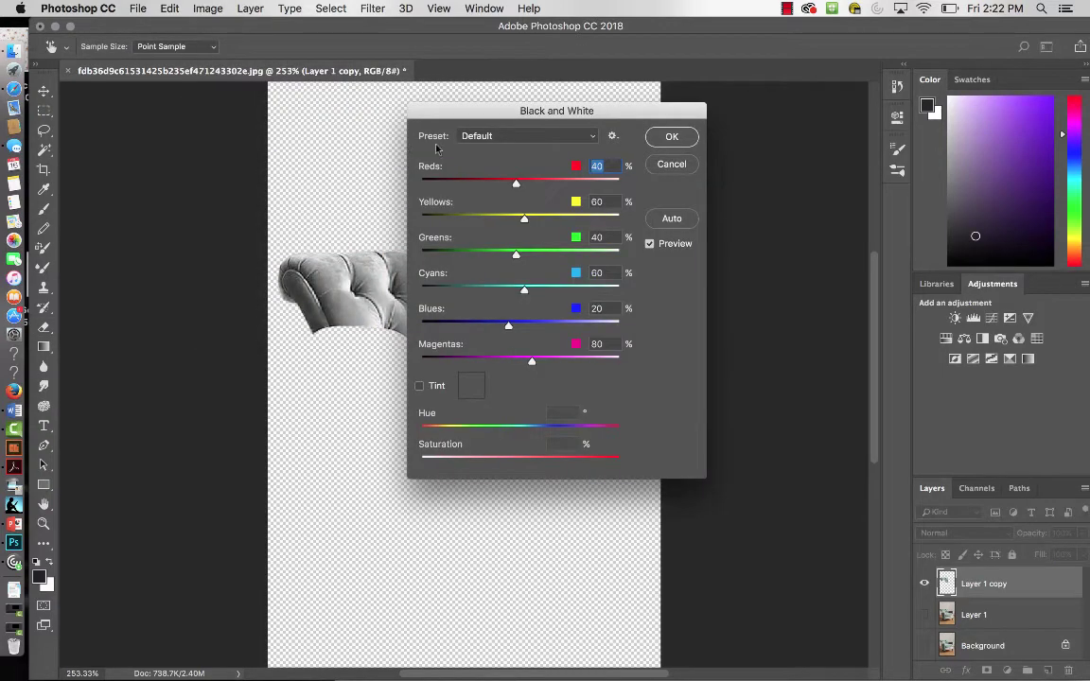
{"action": "left_click", "coordinate": [670, 137]}
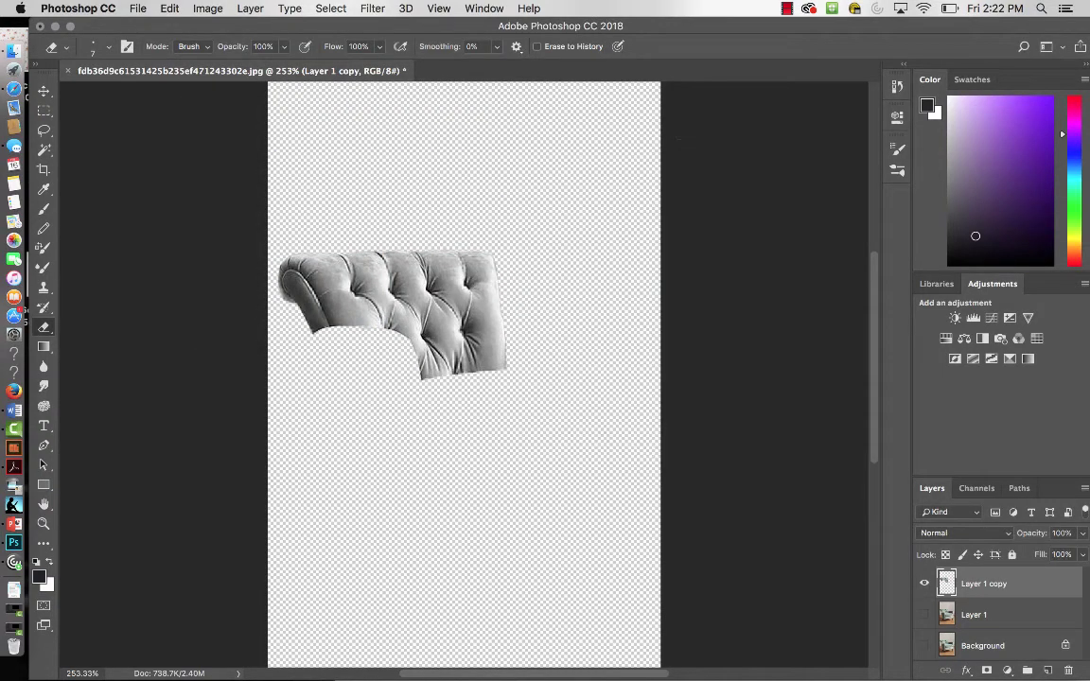
- Adjust the chair-back layer to brightness 41 and contrast -5
{"action": "left_click", "coordinate": [205, 11]}
{"action": "mouse_move", "coordinate": [194, 49]}
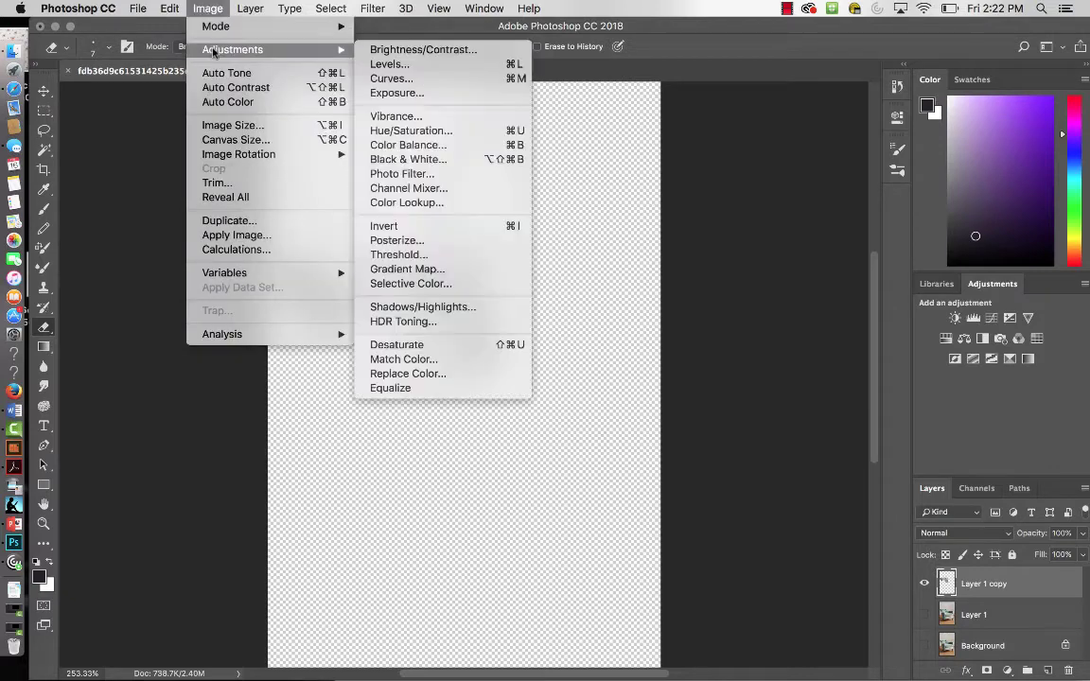
{"action": "left_click", "coordinate": [393, 52]}
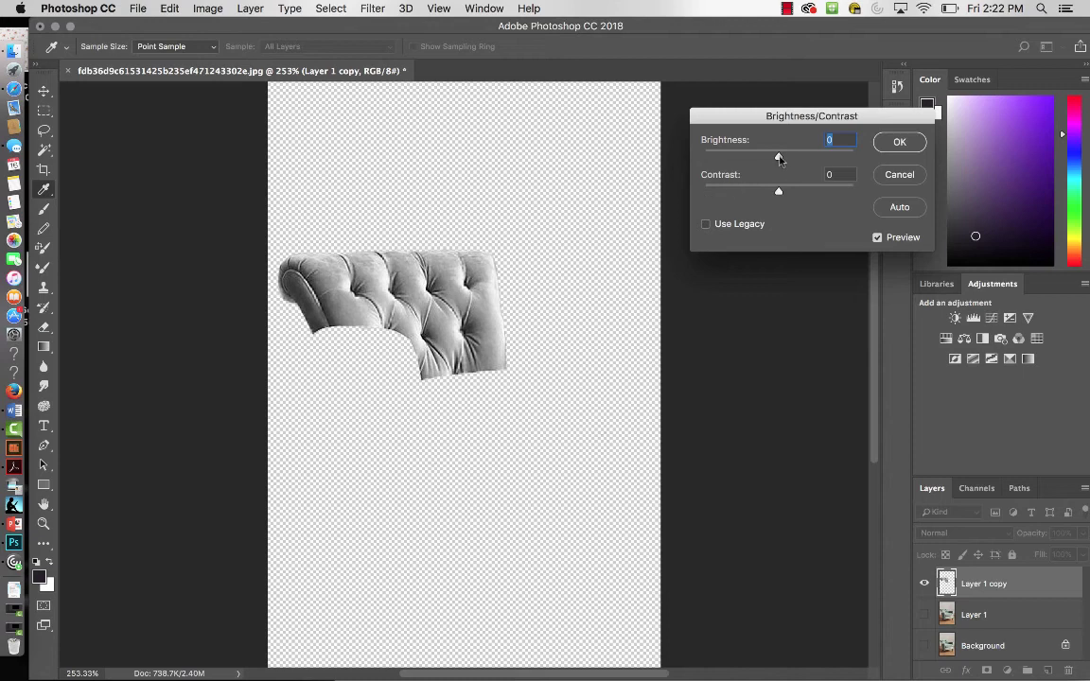
{"action": "mouse_move", "coordinate": [779, 158]}
{"action": "left_mouse_down"}
{"action": "mouse_move", "coordinate": [791, 160]}
{"action": "mouse_move", "coordinate": [771, 190]}
{"action": "mouse_move", "coordinate": [750, 189]}
{"action": "mouse_move", "coordinate": [771, 190]}
{"action": "mouse_move", "coordinate": [800, 159]}
{"action": "left_mouse_up"}
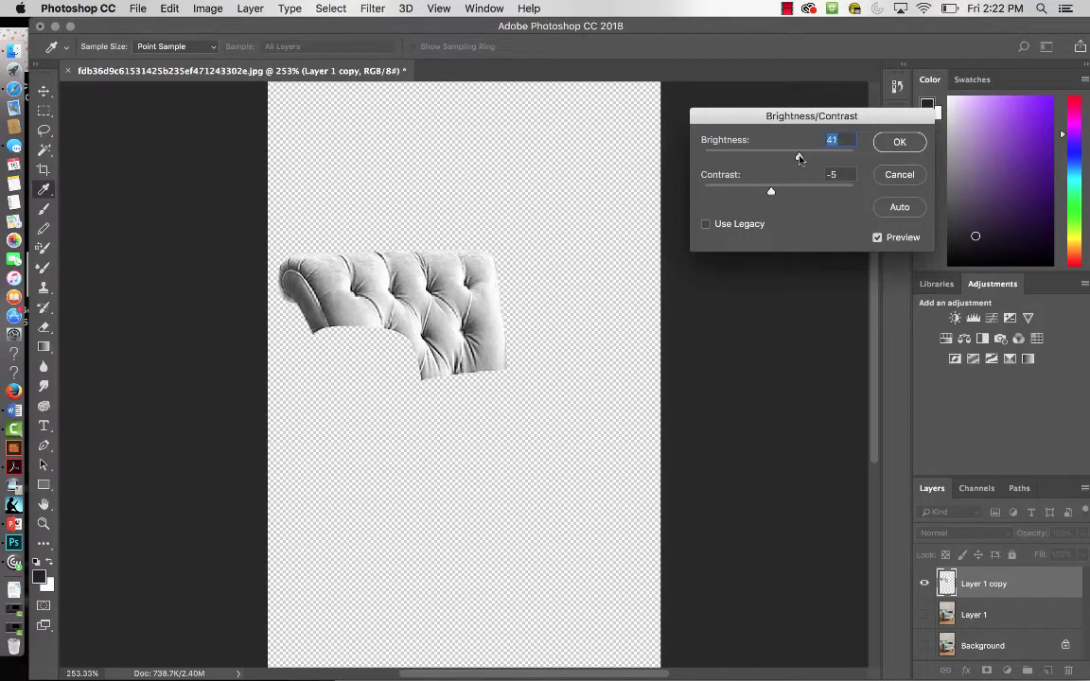
{"action": "left_click", "coordinate": [899, 142]}
{"action": "key", "text": "e"}
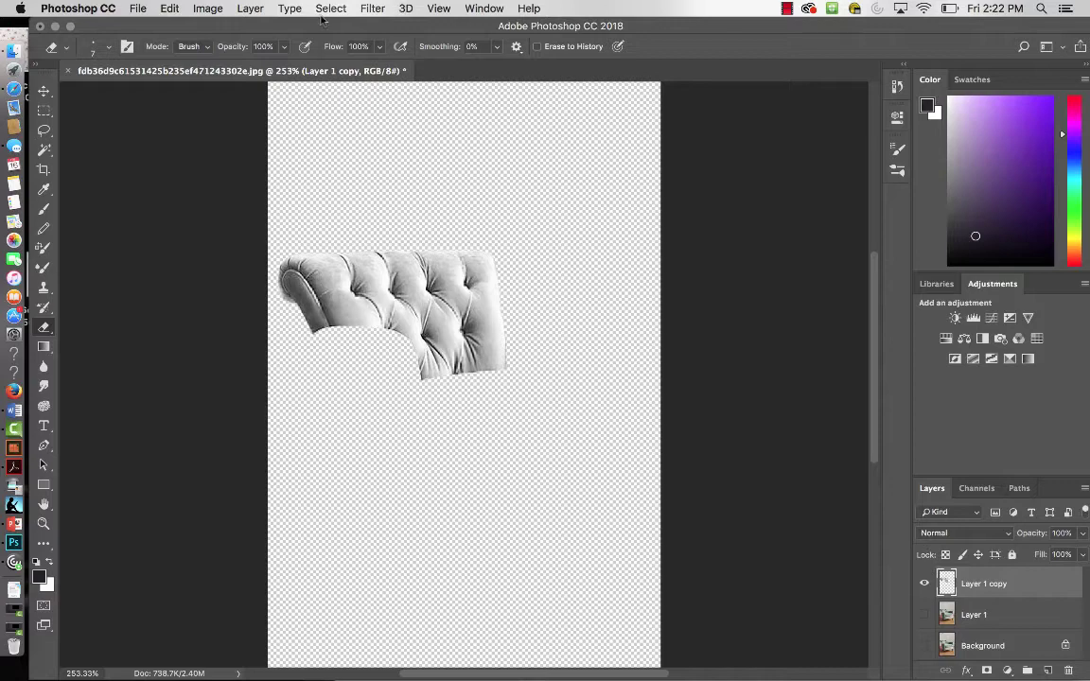
- Place the pink string-lights image from the desktop into the chair document
{"action": "left_click_drag", "start_coordinate": [313, 25], "coordinate": [344, 85]}
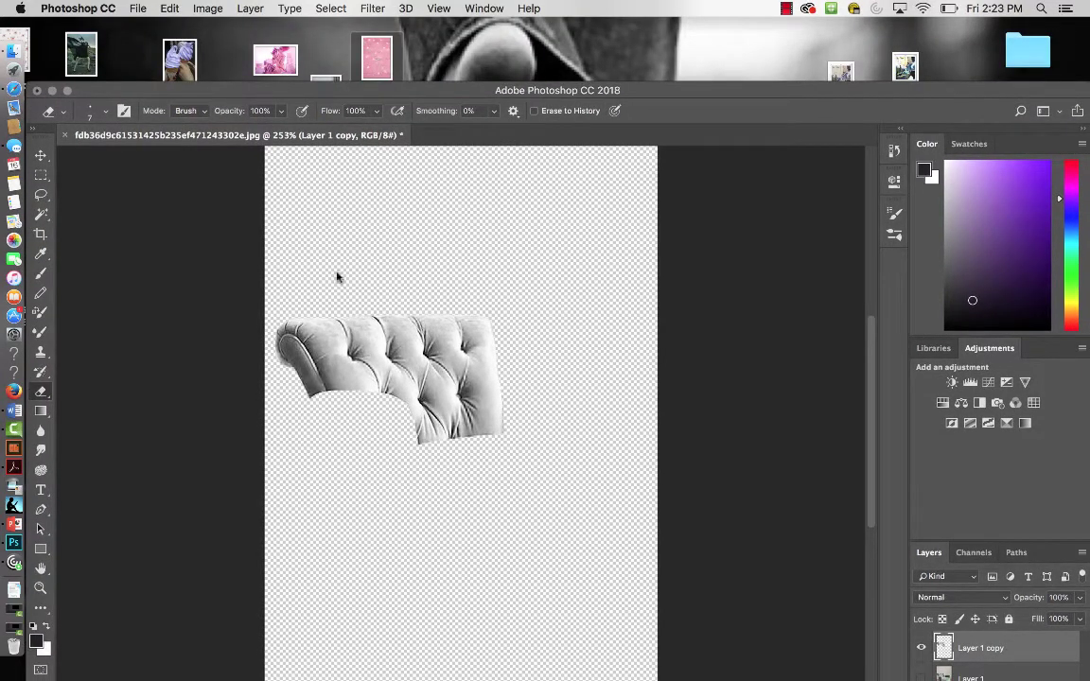
{"action": "key", "text": "v"}
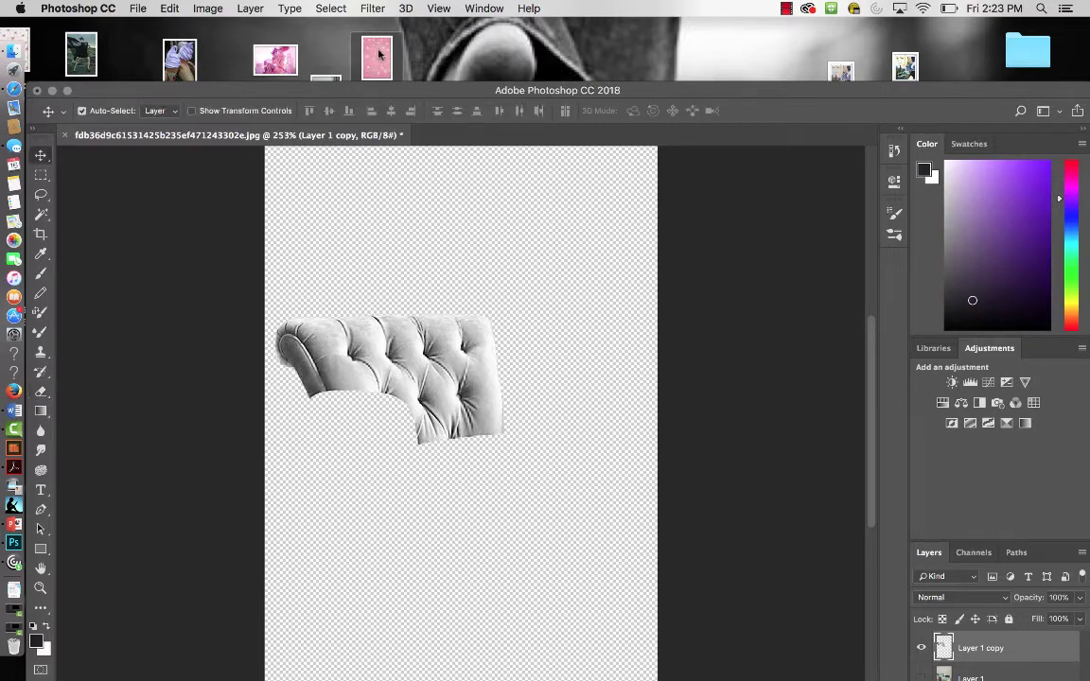
{"action": "left_click_drag", "start_coordinate": [376, 50], "coordinate": [374, 352]}
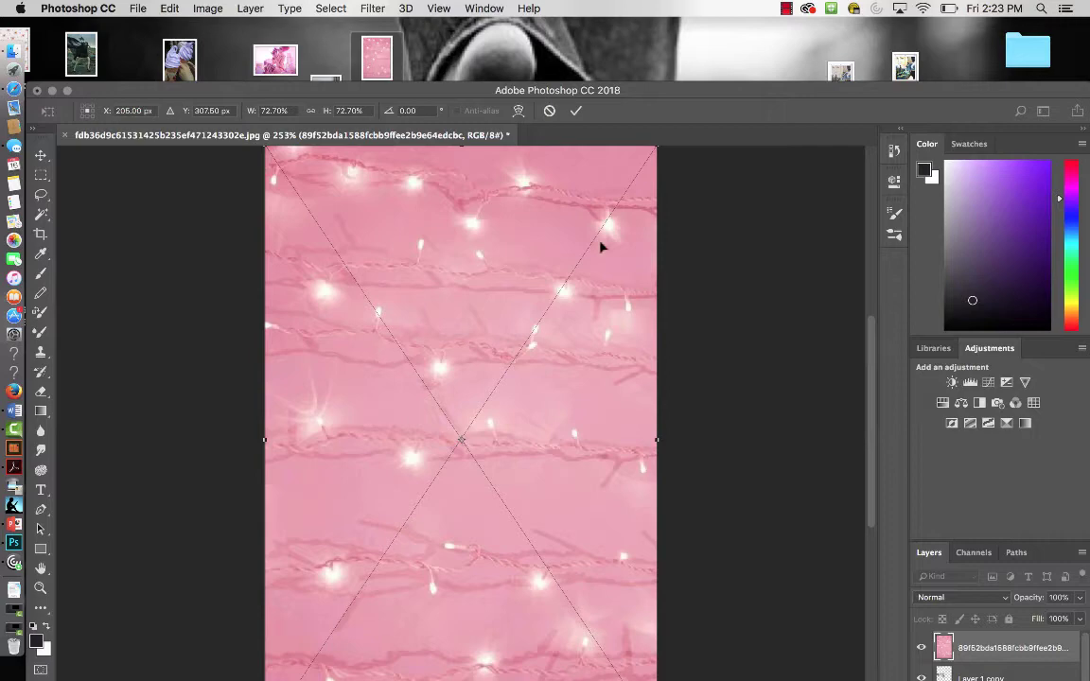
- Scale the placed pink image to 27.30%, rotate it about -9.8°, and fit it over the left part of the chair back
{"action": "left_click_drag", "start_coordinate": [658, 149], "coordinate": [437, 537]}
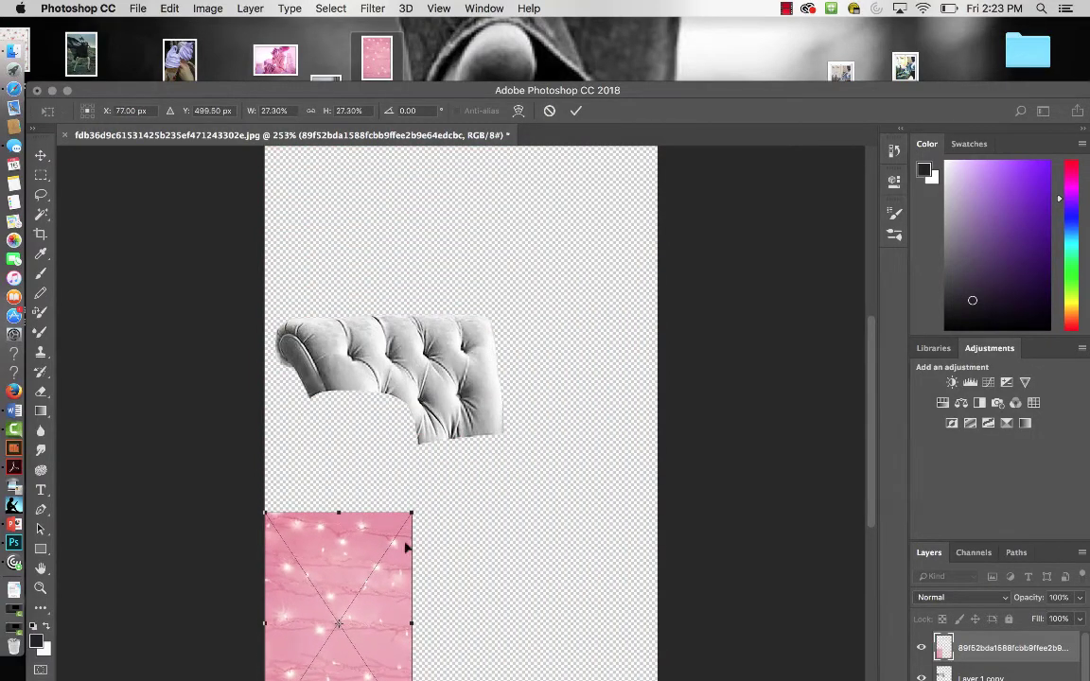
{"action": "left_click_drag", "start_coordinate": [382, 577], "coordinate": [390, 334]}
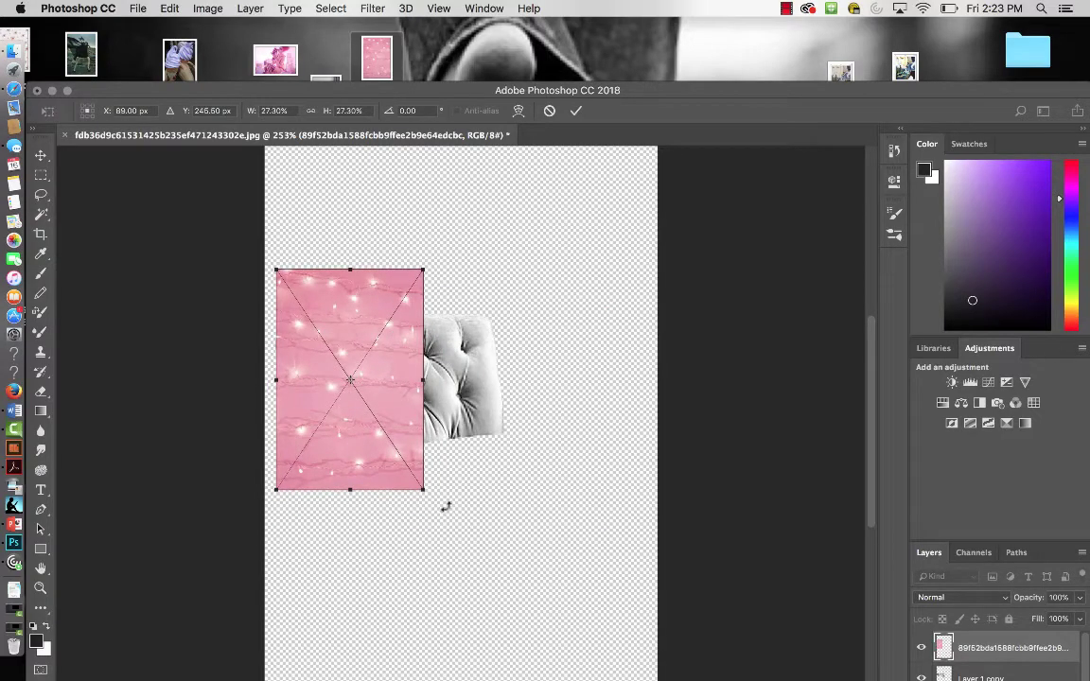
{"action": "left_click_drag", "start_coordinate": [440, 503], "coordinate": [511, 477]}
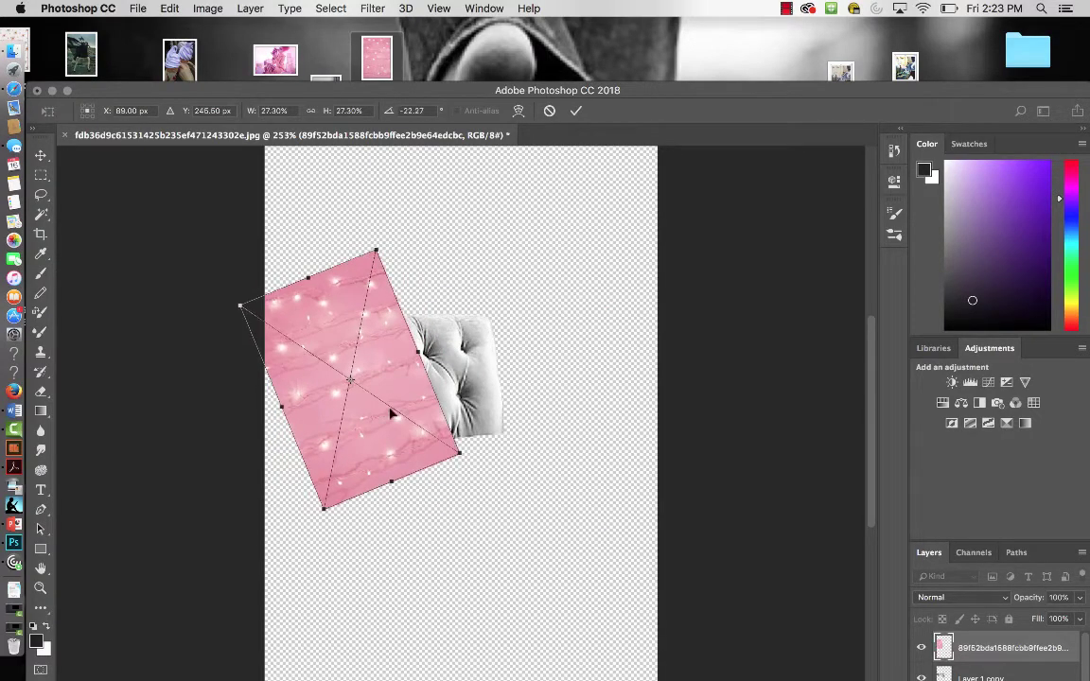
{"action": "mouse_move", "coordinate": [389, 420]}
{"action": "left_mouse_down"}
{"action": "mouse_move", "coordinate": [501, 417]}
{"action": "mouse_move", "coordinate": [412, 407]}
{"action": "mouse_move", "coordinate": [400, 425]}
{"action": "left_mouse_up"}
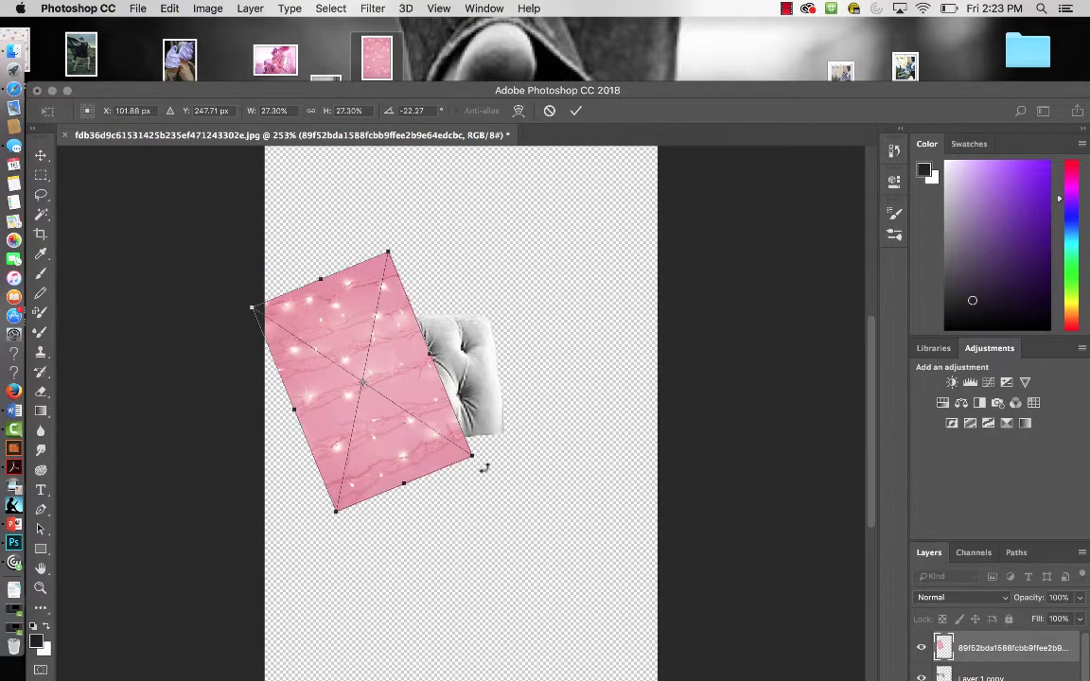
{"action": "left_click_drag", "start_coordinate": [484, 463], "coordinate": [460, 494]}
{"action": "left_click_drag", "start_coordinate": [392, 448], "coordinate": [388, 463]}
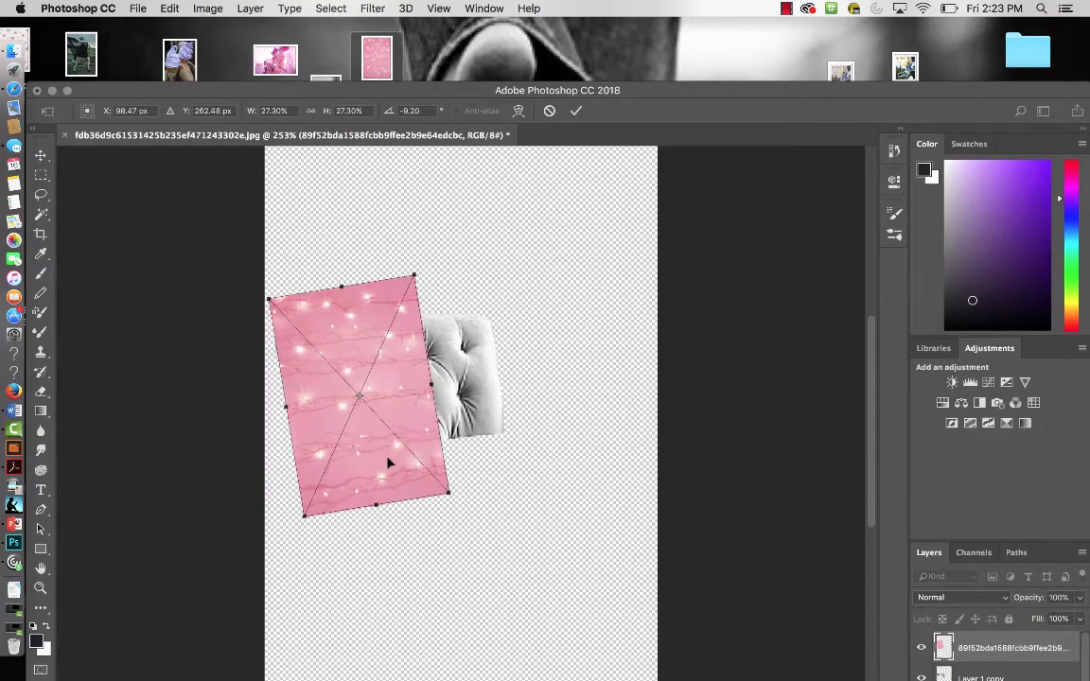
{"action": "left_click_drag", "start_coordinate": [458, 494], "coordinate": [457, 496]}
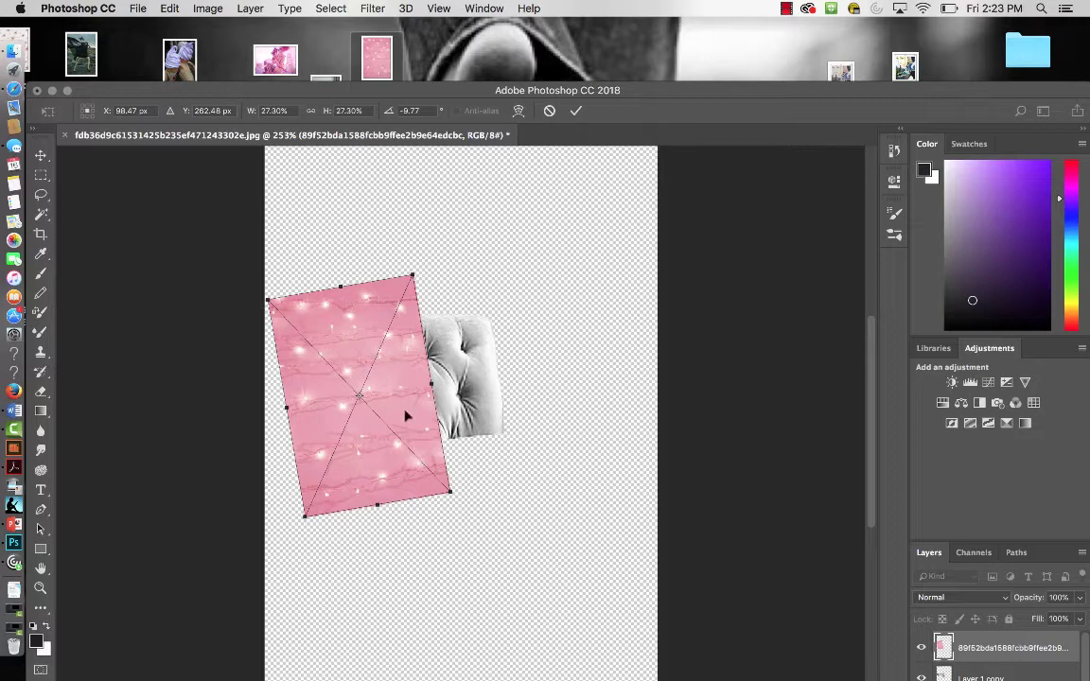
{"action": "key", "text": "Return"}
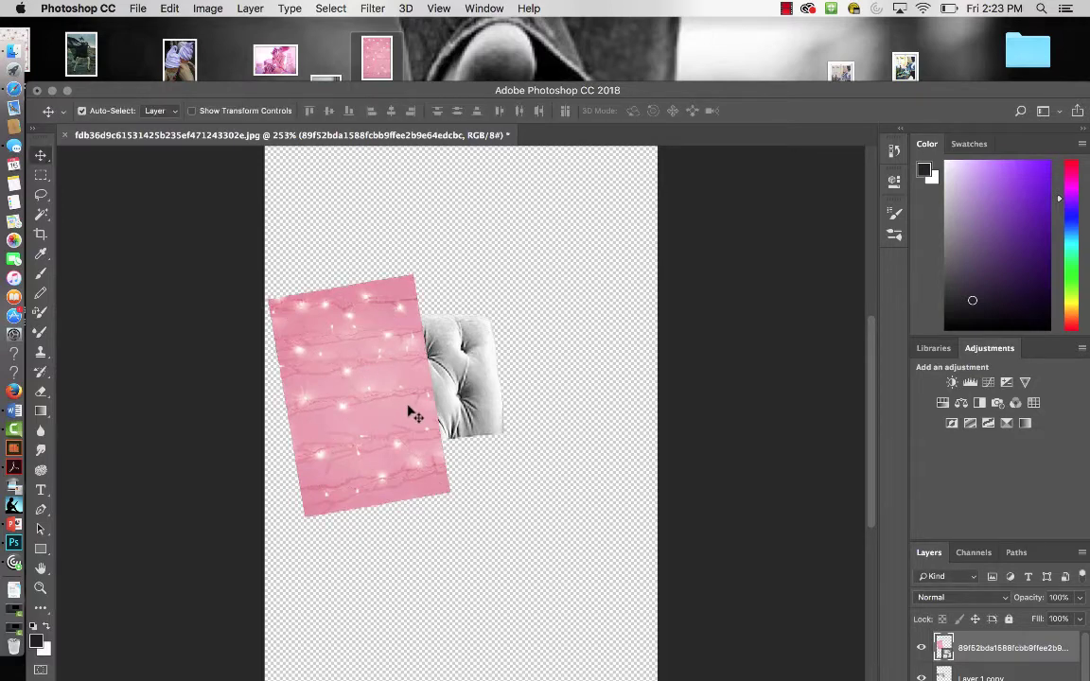
- Duplicate the pink image over the right part of the chair back, rotating the copy 180° and overlapping it slightly with the original
{"action": "left_click_drag", "start_coordinate": [410, 409], "coordinate": [548, 384]}
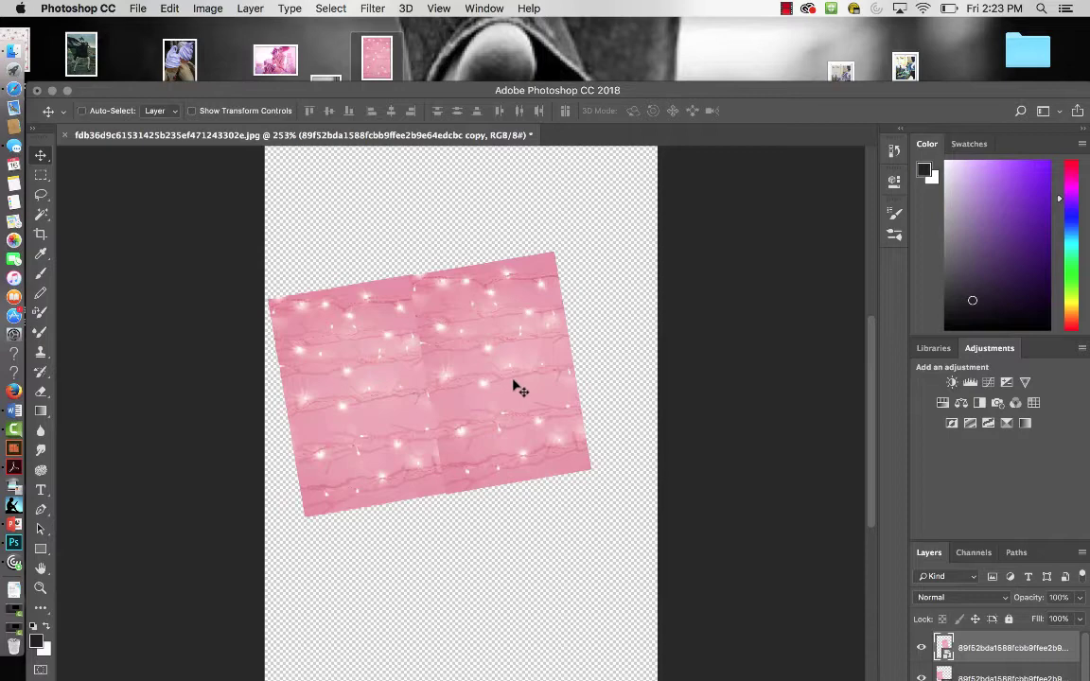
{"action": "key", "text": "super+t"}
{"action": "left_click_drag", "start_coordinate": [609, 473], "coordinate": [354, 239]}
{"action": "key", "text": "Return"}
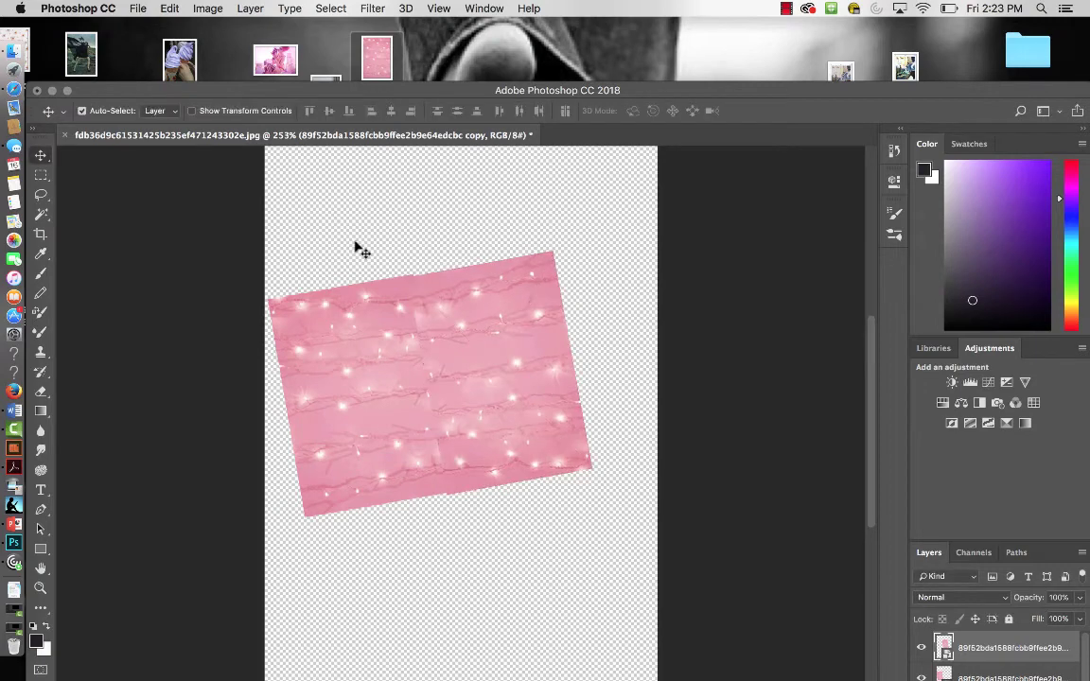
{"action": "mouse_move", "coordinate": [484, 348]}
{"action": "left_mouse_down"}
{"action": "mouse_move", "coordinate": [486, 336]}
{"action": "mouse_move", "coordinate": [473, 355]}
{"action": "mouse_move", "coordinate": [443, 353]}
{"action": "mouse_move", "coordinate": [470, 346]}
{"action": "mouse_move", "coordinate": [470, 355]}
{"action": "left_mouse_up"}
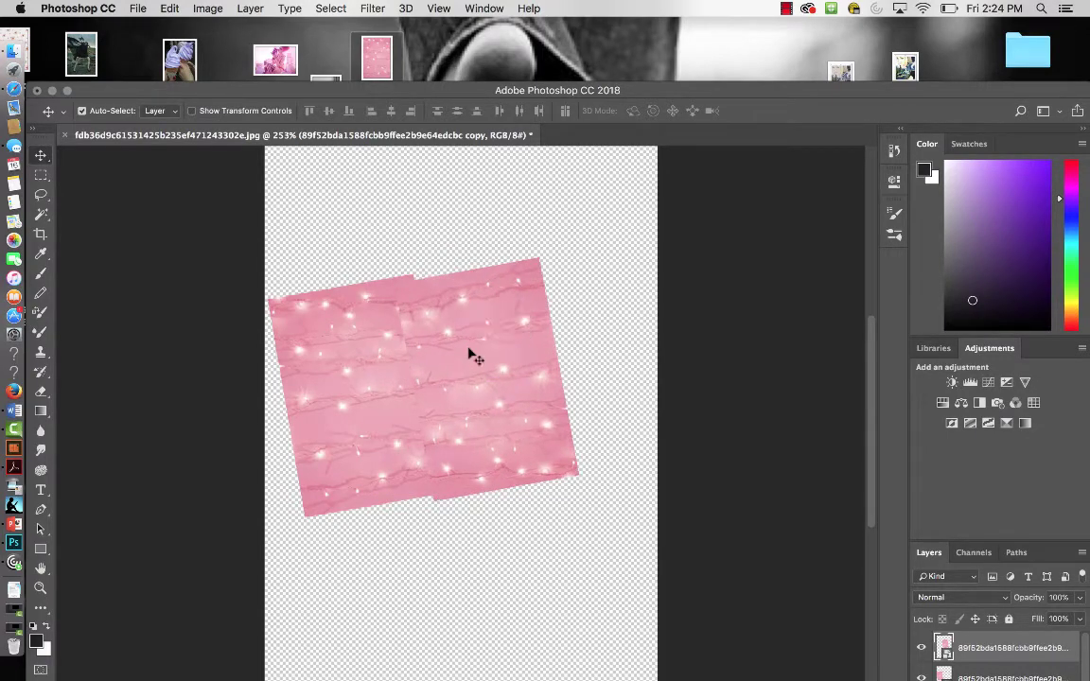
{"action": "left_click", "coordinate": [613, 445]}
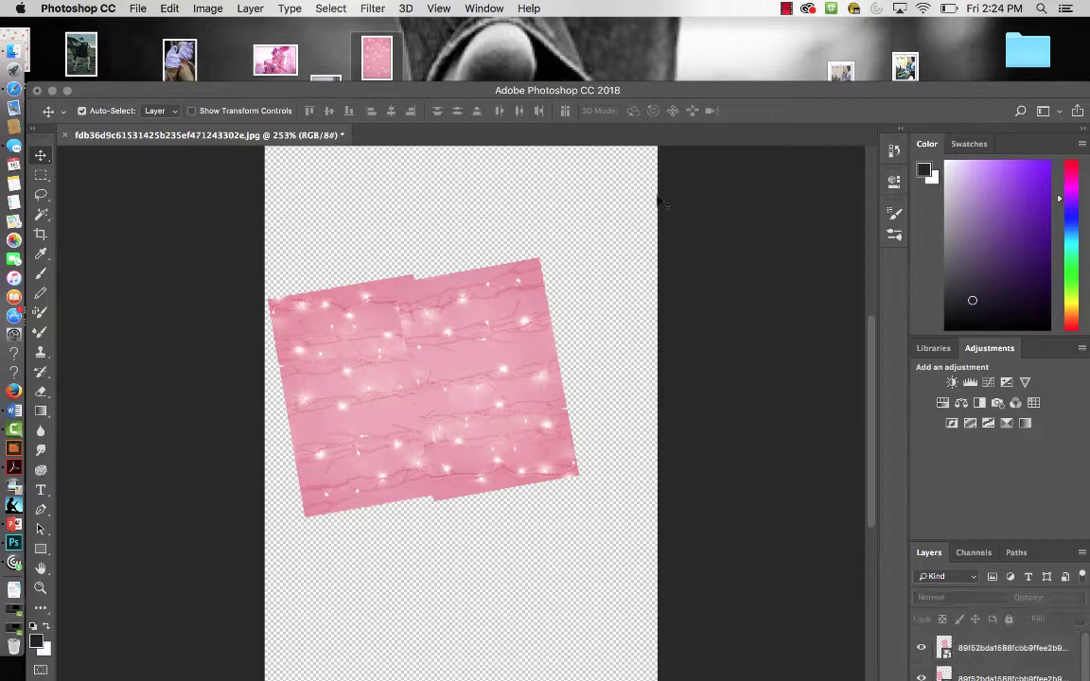
- Clip both pink image layers to the chair-back layer, Layer 1 copy
{"action": "double_click", "coordinate": [762, 90]}
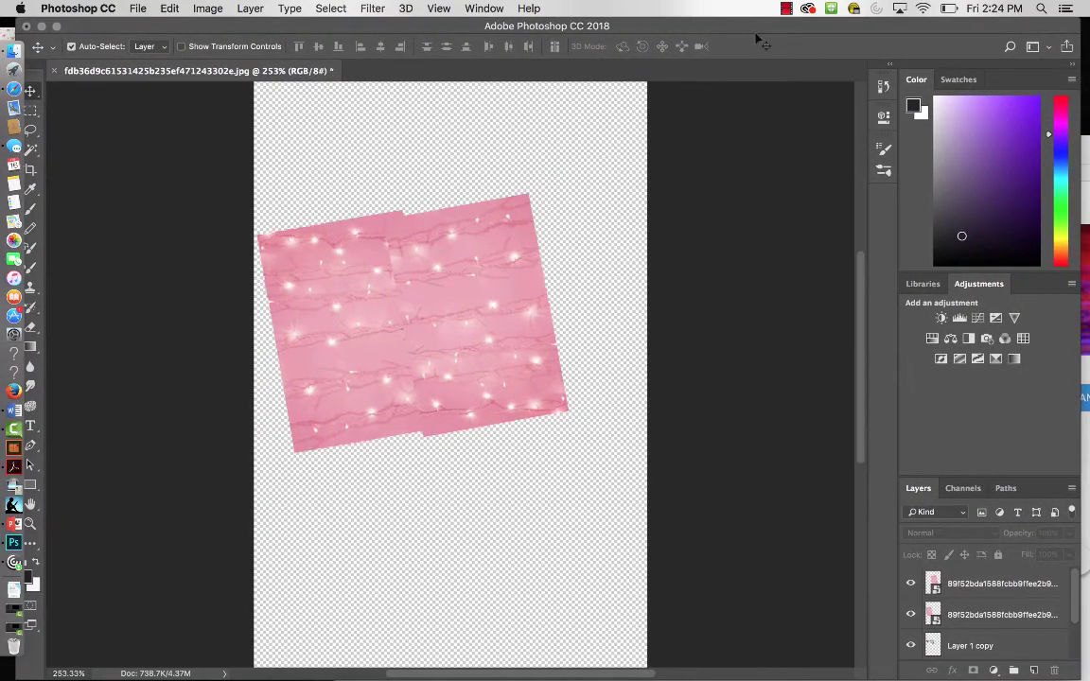
{"action": "left_click", "coordinate": [1027, 615]}
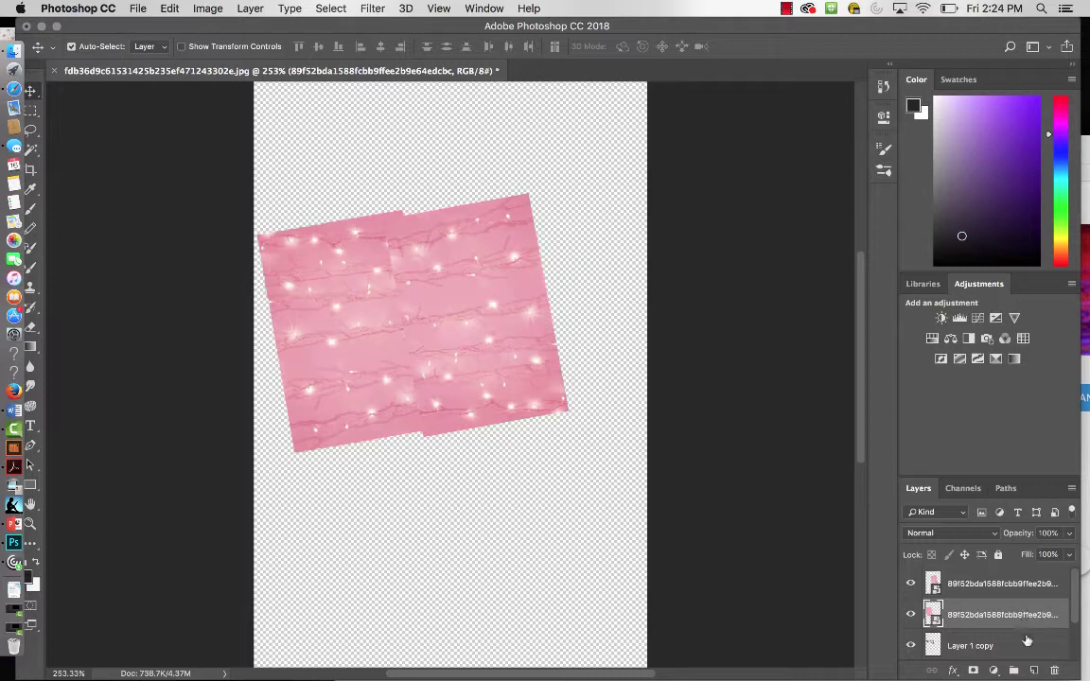
{"action": "left_click", "coordinate": [1026, 628], "text": "alt"}
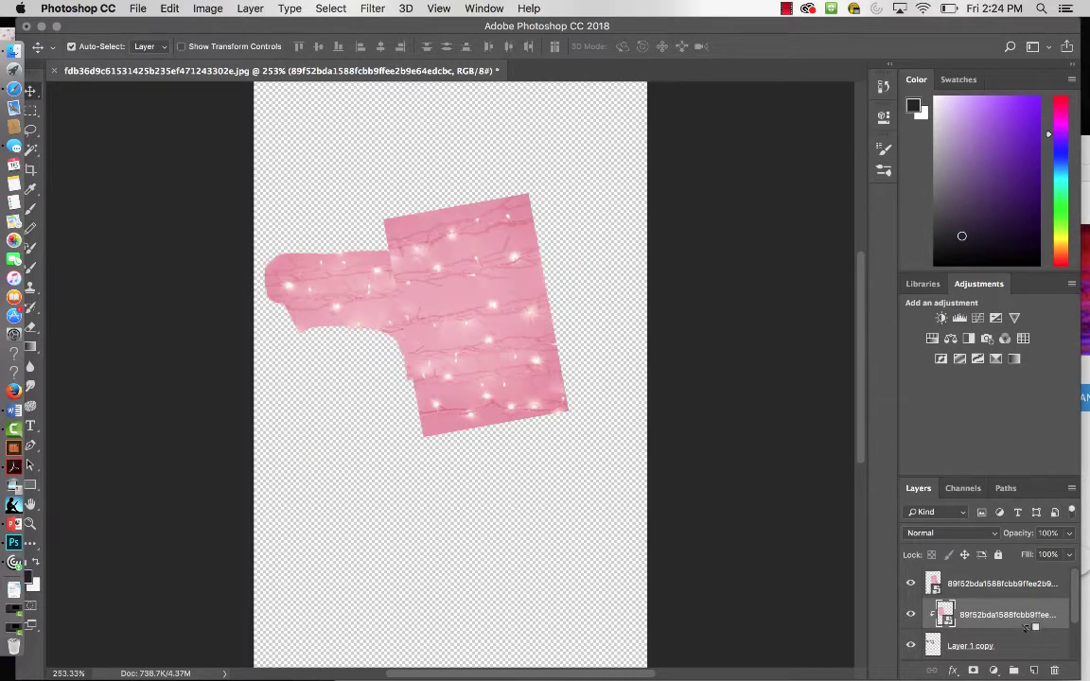
{"action": "left_click", "coordinate": [1027, 589]}
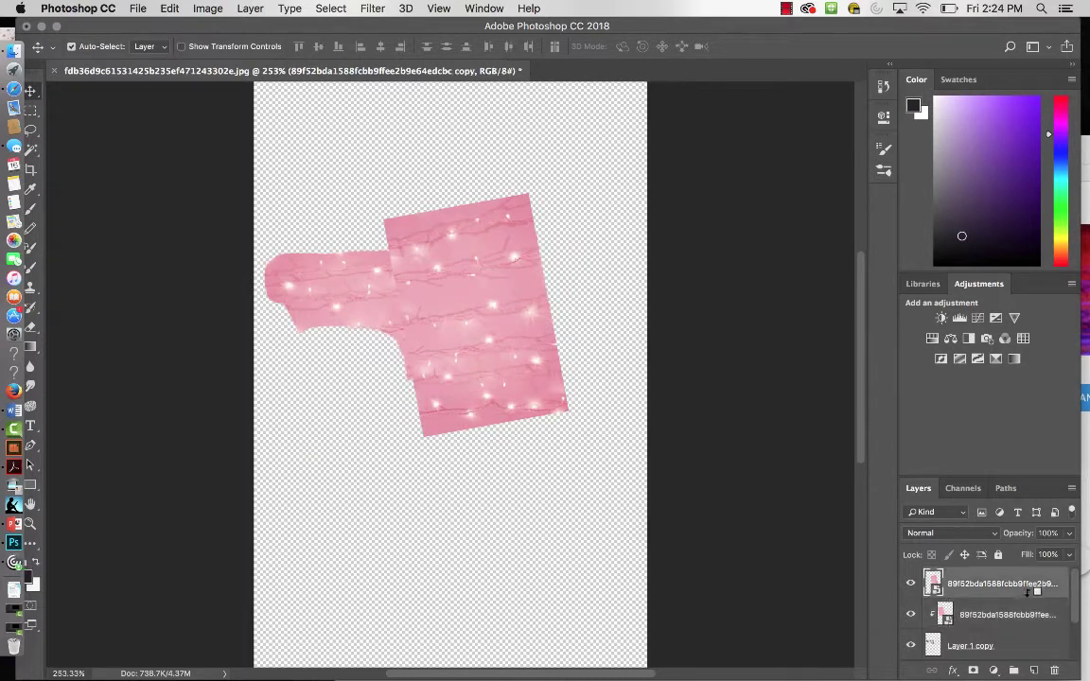
{"action": "left_click", "coordinate": [1028, 597], "text": "alt"}
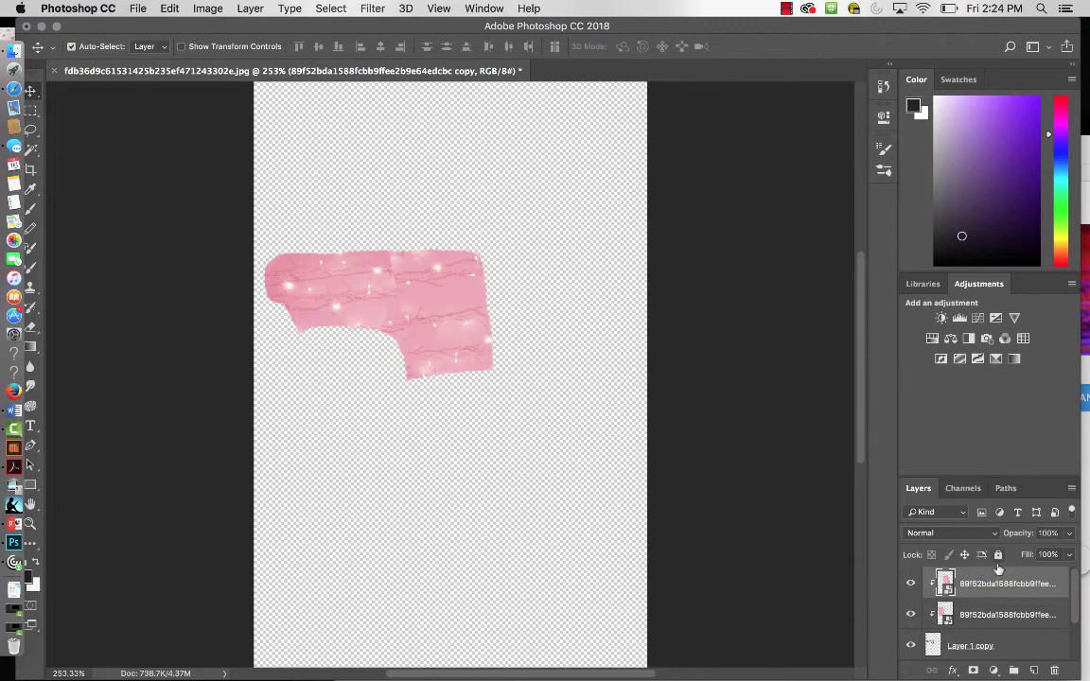
- Set the blend mode of both clipped pink image layers to Multiply
{"action": "left_click", "coordinate": [995, 535]}
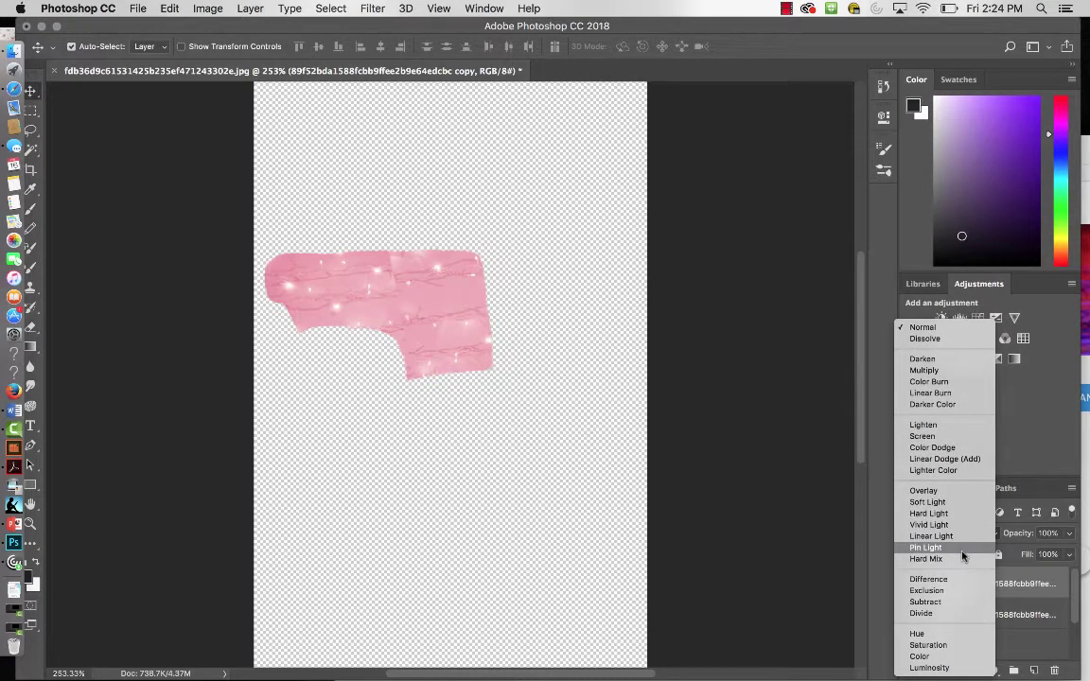
{"action": "left_click", "coordinate": [953, 371]}
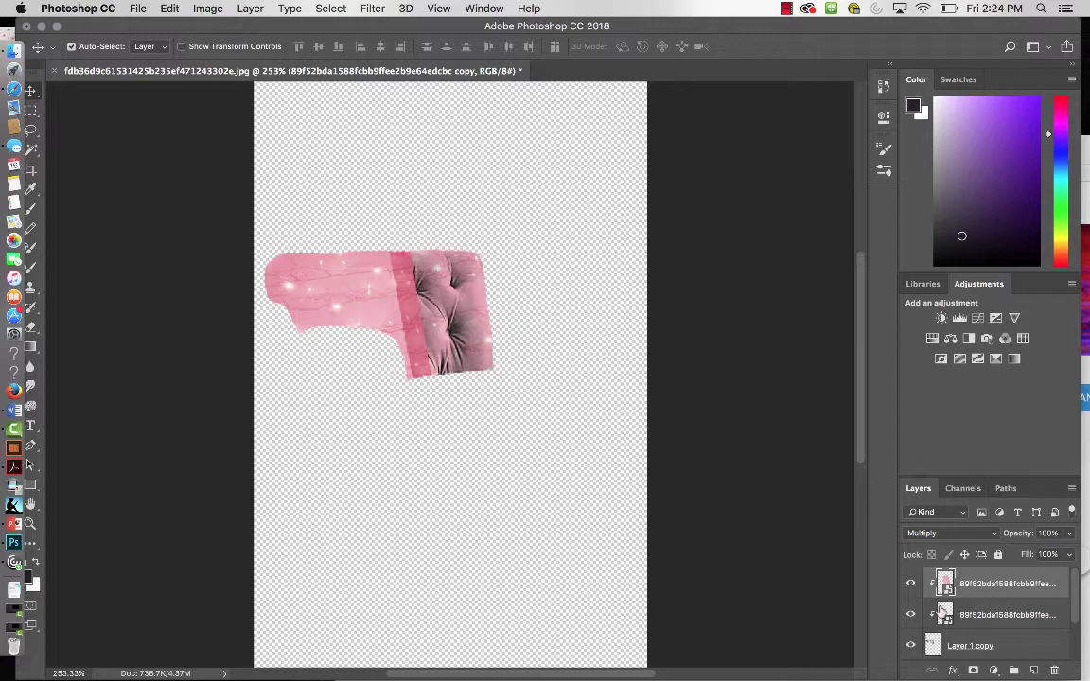
{"action": "left_click", "coordinate": [955, 613]}
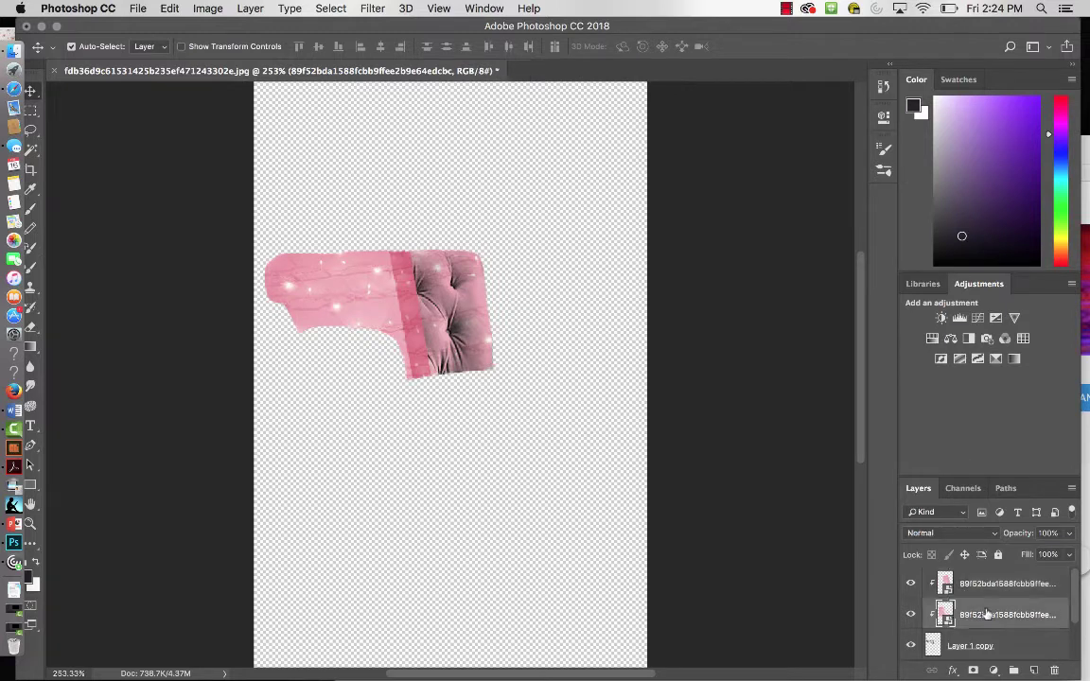
{"action": "left_click", "coordinate": [998, 537]}
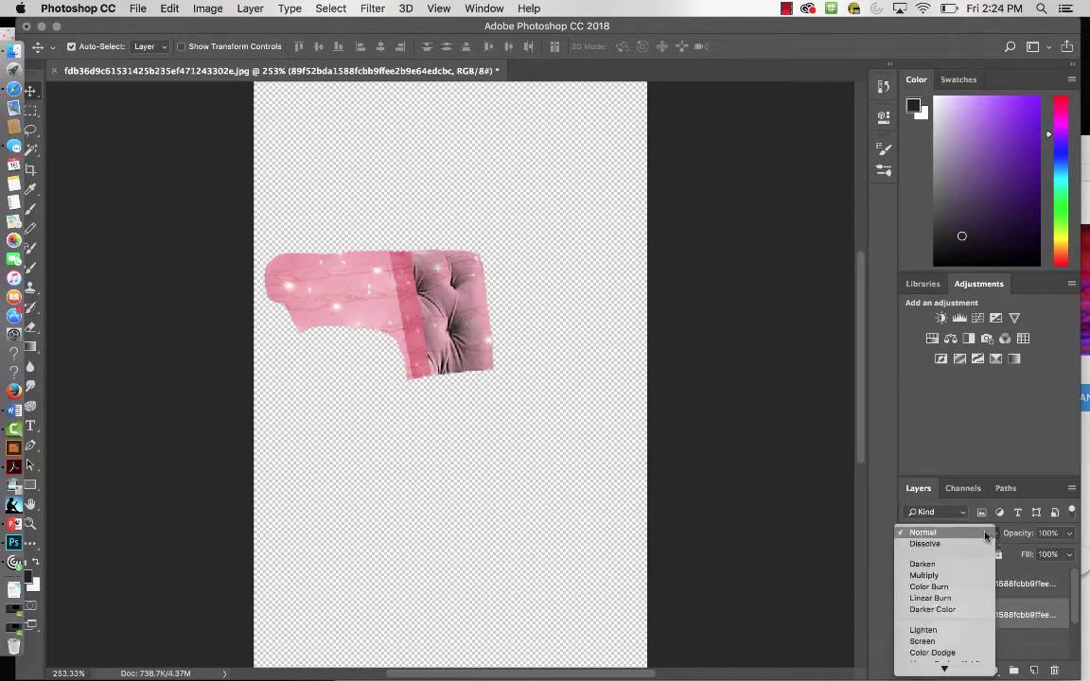
{"action": "left_click", "coordinate": [960, 574]}
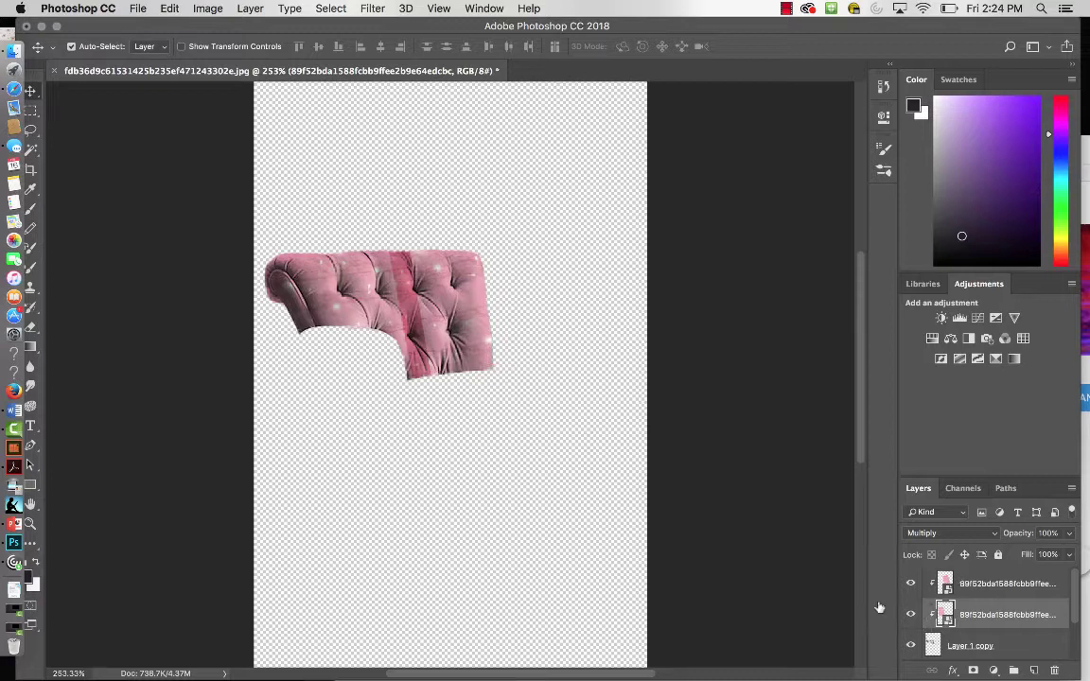
- Unclip the upper pink image, shift it right to remove the dark overlap band, and clip it to the chair back again
{"action": "left_click", "coordinate": [993, 586]}
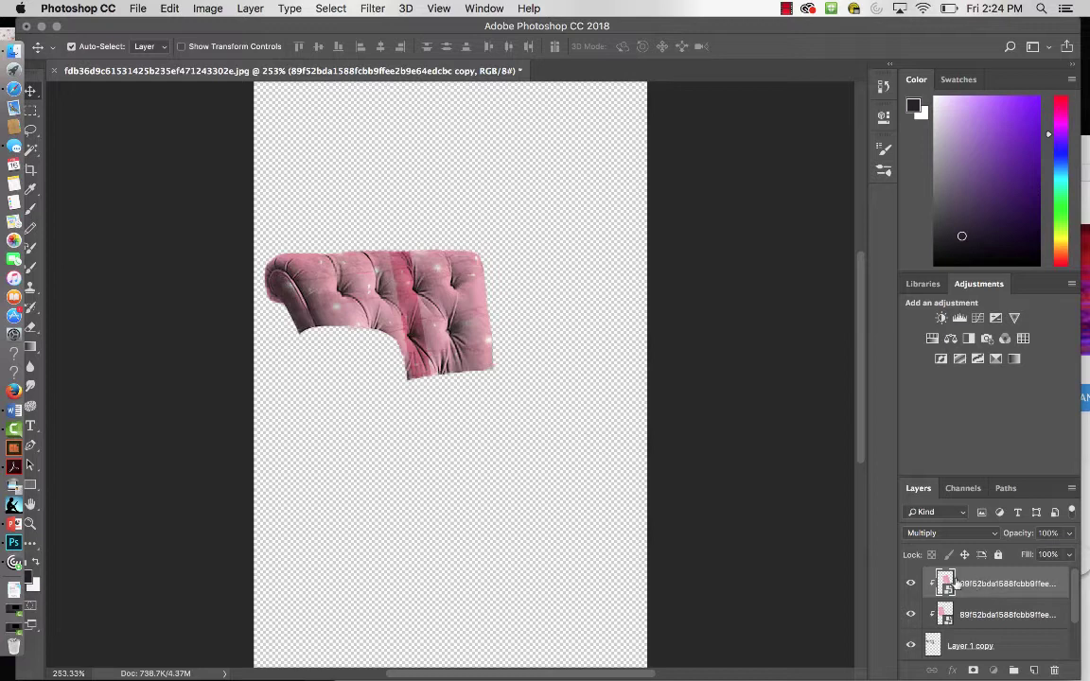
{"action": "left_click", "coordinate": [1019, 593], "text": "alt"}
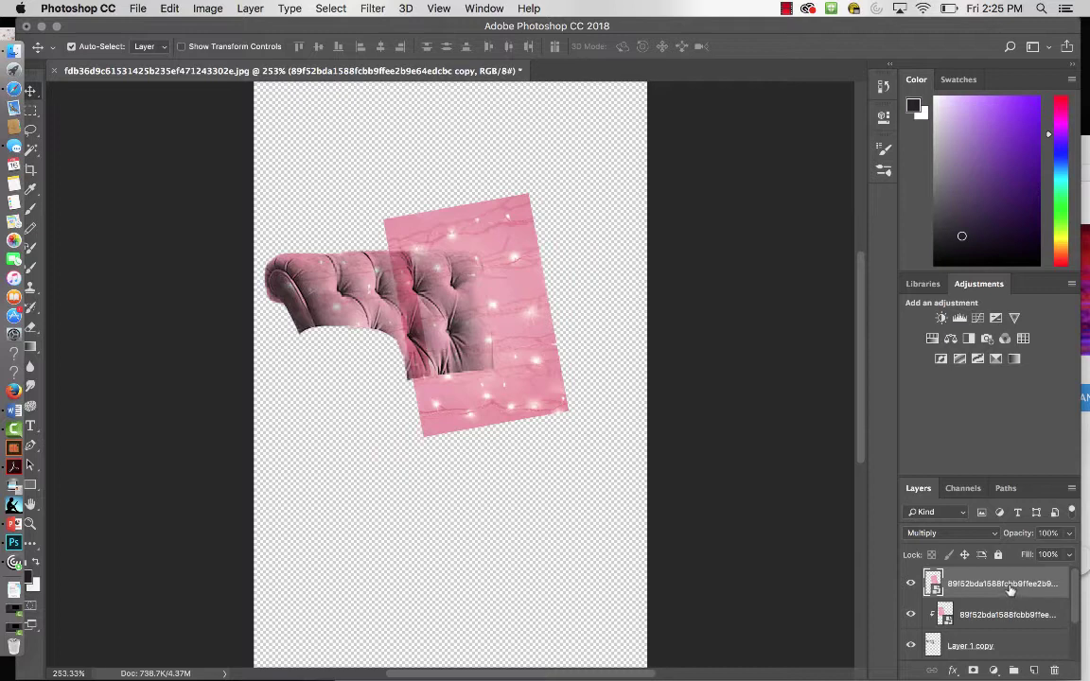
{"action": "left_click_drag", "start_coordinate": [518, 380], "coordinate": [536, 378]}
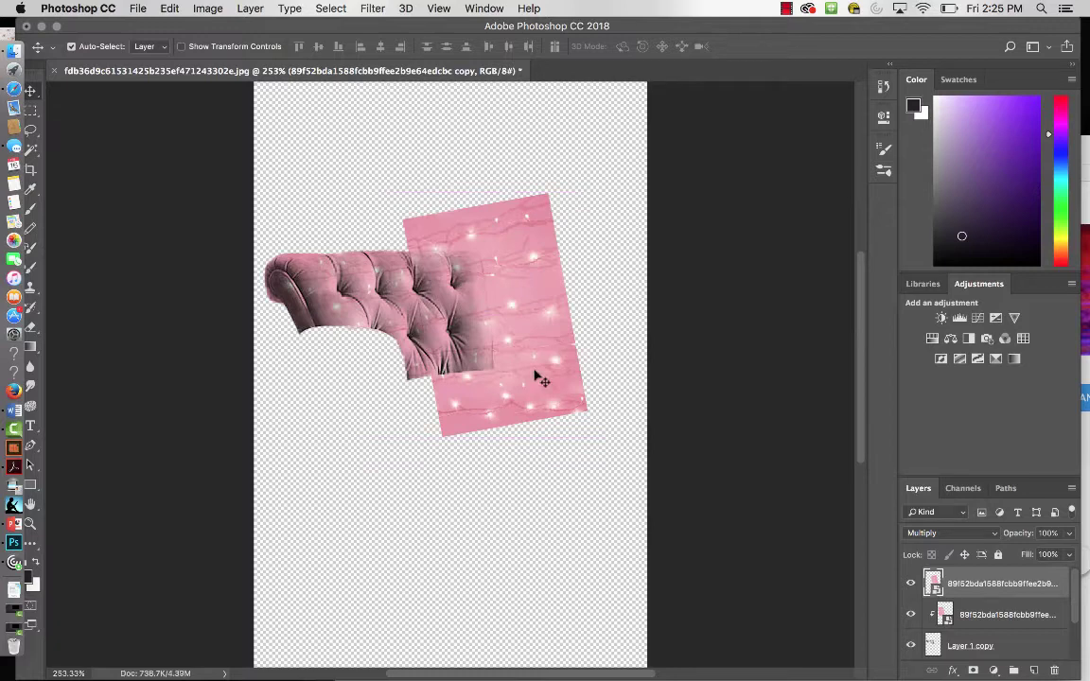
{"action": "left_click", "coordinate": [1026, 594], "text": "alt"}
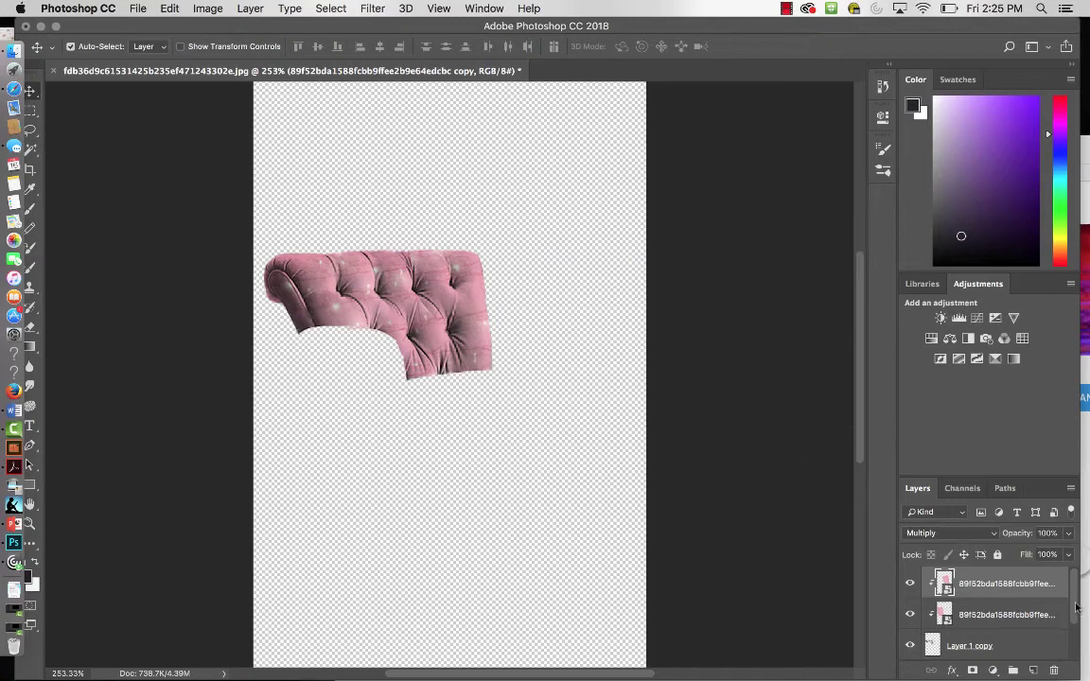
- Show the full chair photo on Layer 1 to compare it with the cut-out pieces, and hide it again
{"action": "left_click_drag", "start_coordinate": [1076, 606], "coordinate": [1076, 659]}
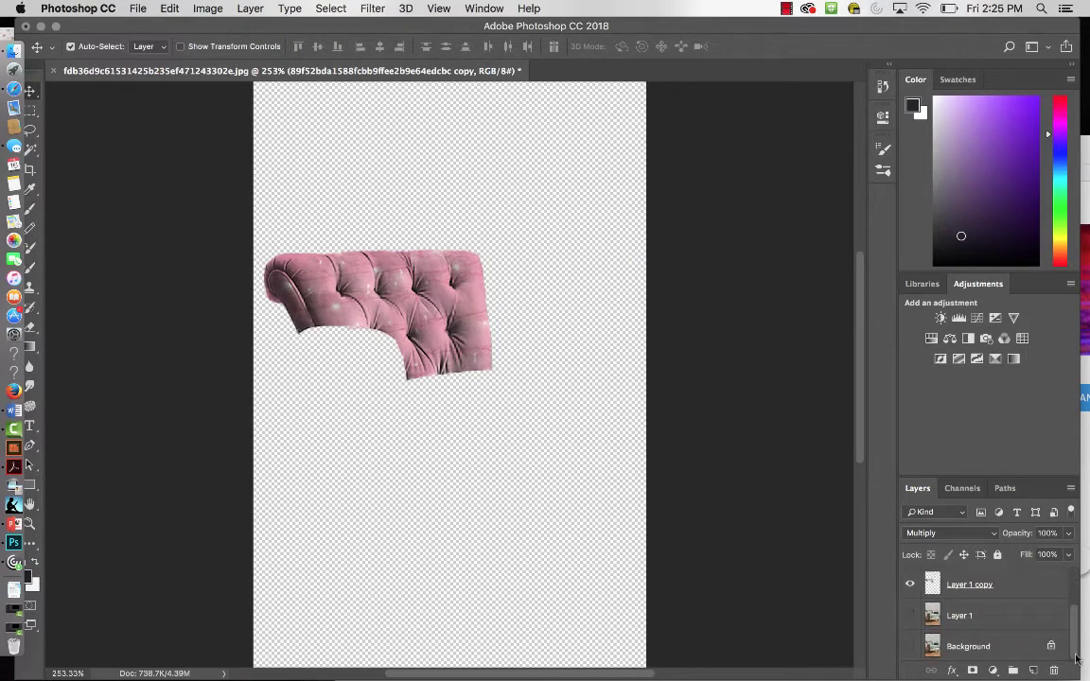
{"action": "left_click", "coordinate": [910, 616]}
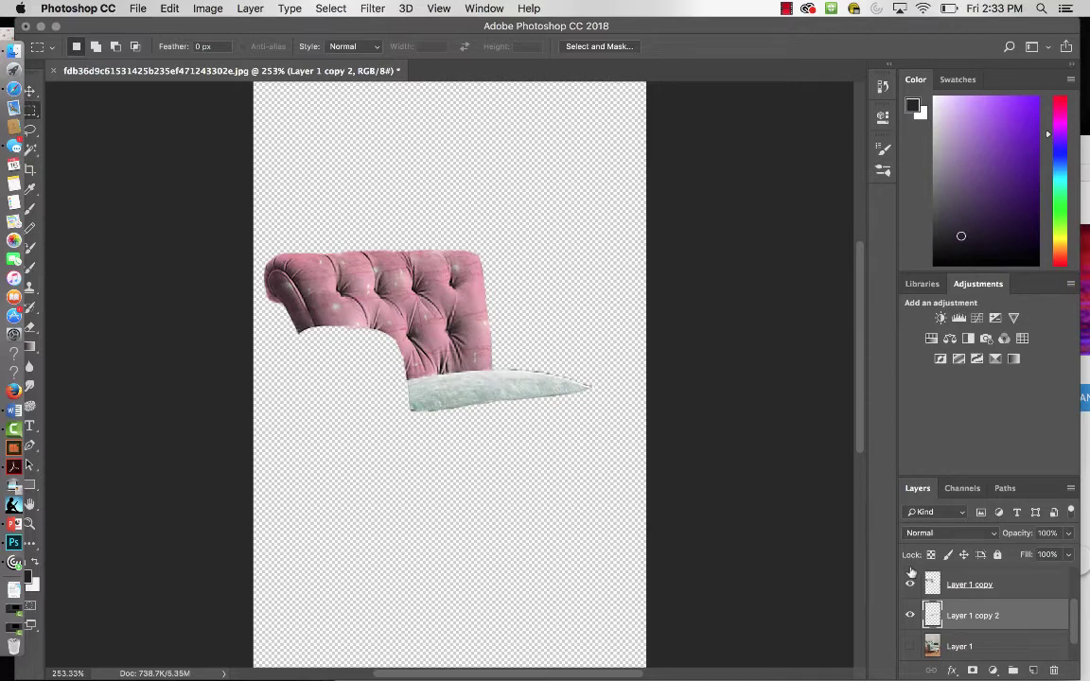
{"action": "left_click", "coordinate": [910, 646]}
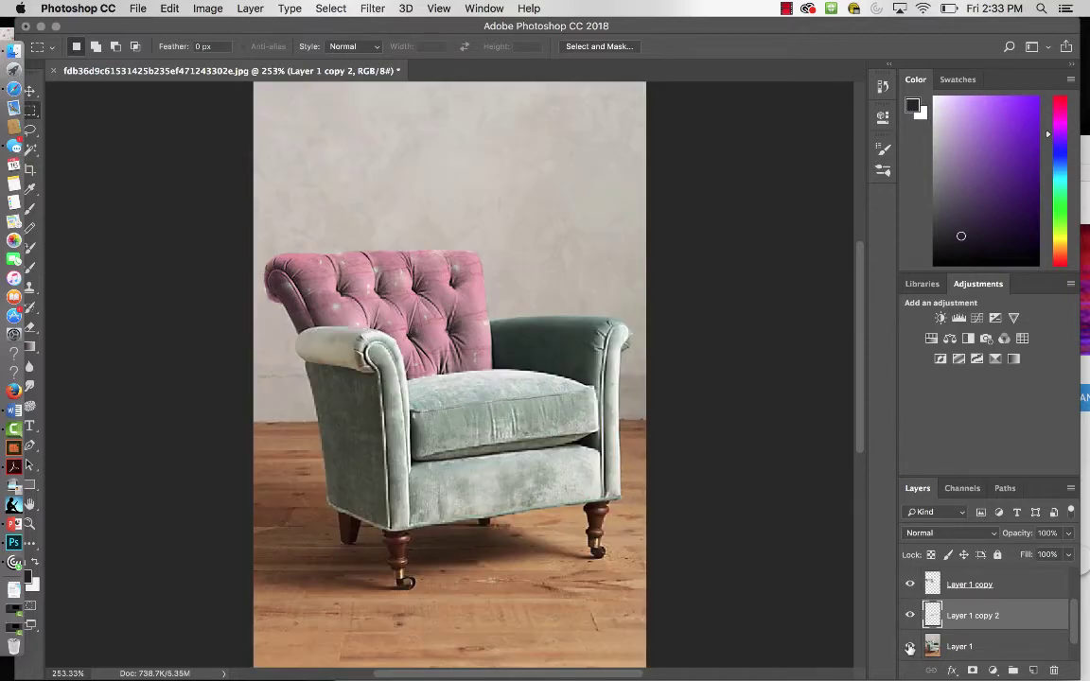
{"action": "left_click", "coordinate": [909, 647]}
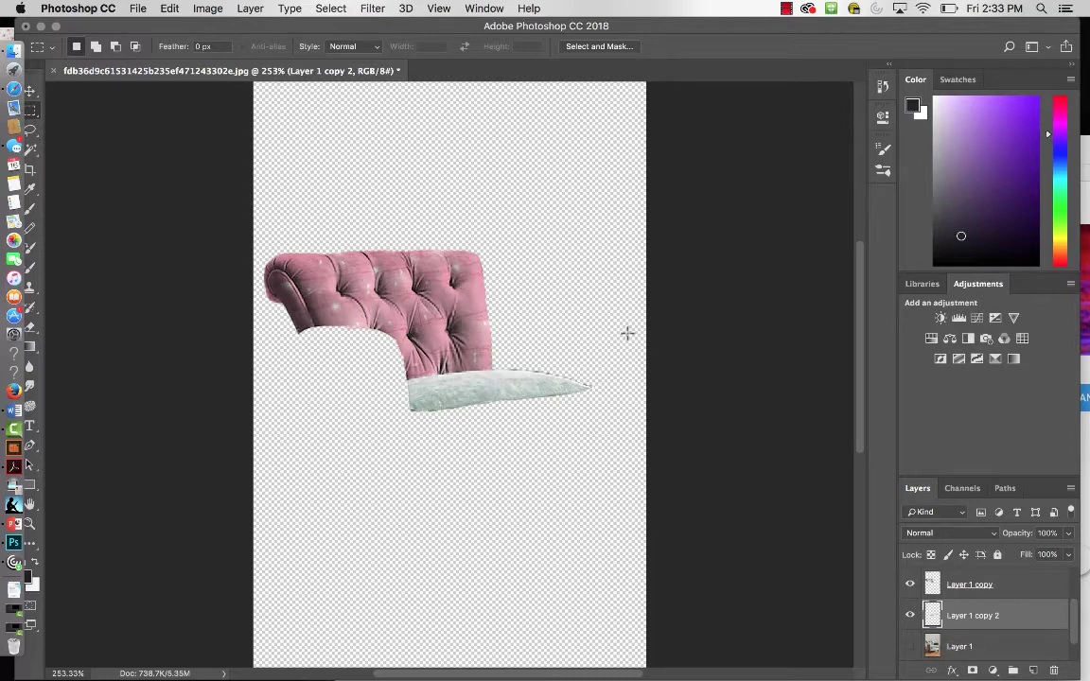
- Convert the seat-top cut-out on Layer 1 copy 2 to black and white with the Default preset
{"action": "left_click", "coordinate": [202, 11]}
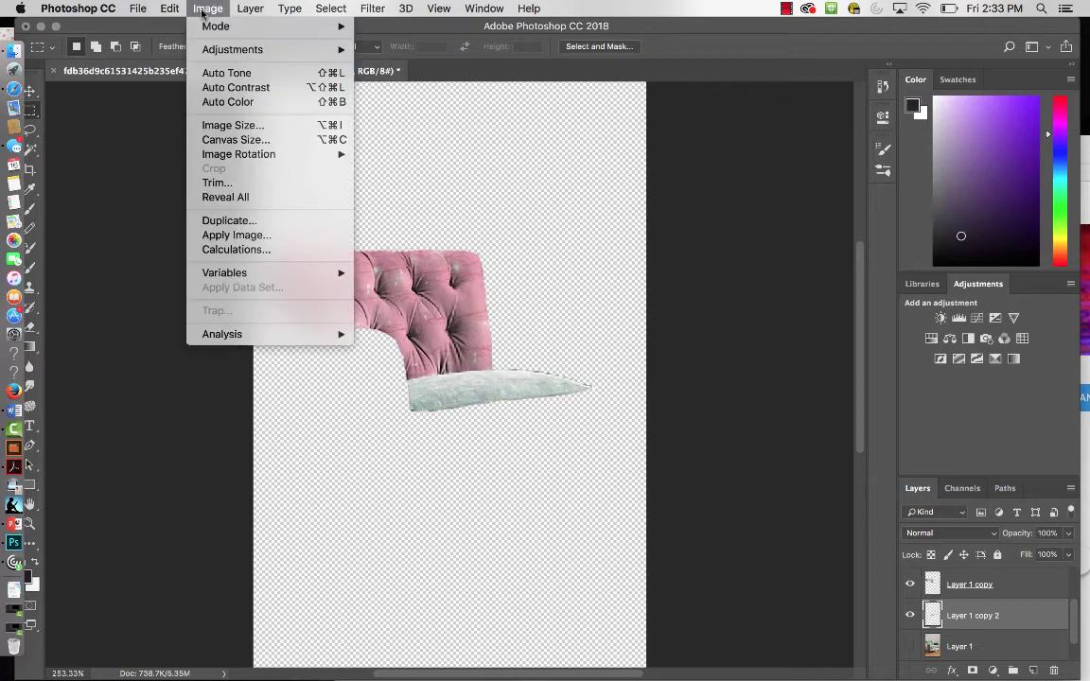
{"action": "mouse_move", "coordinate": [251, 50]}
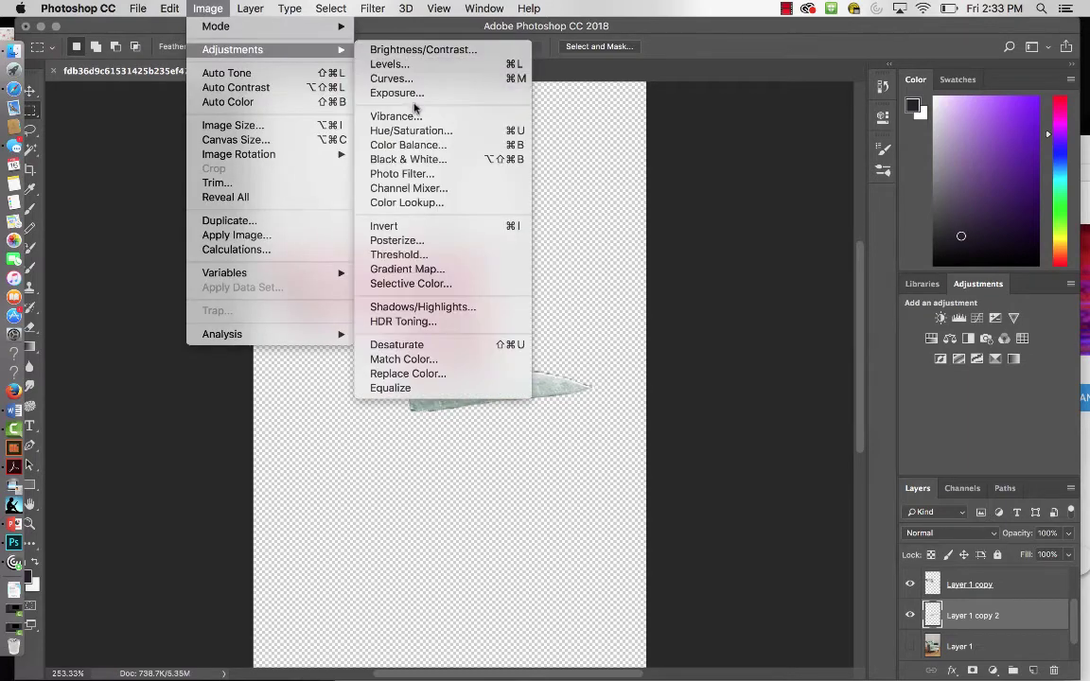
{"action": "left_click", "coordinate": [402, 159]}
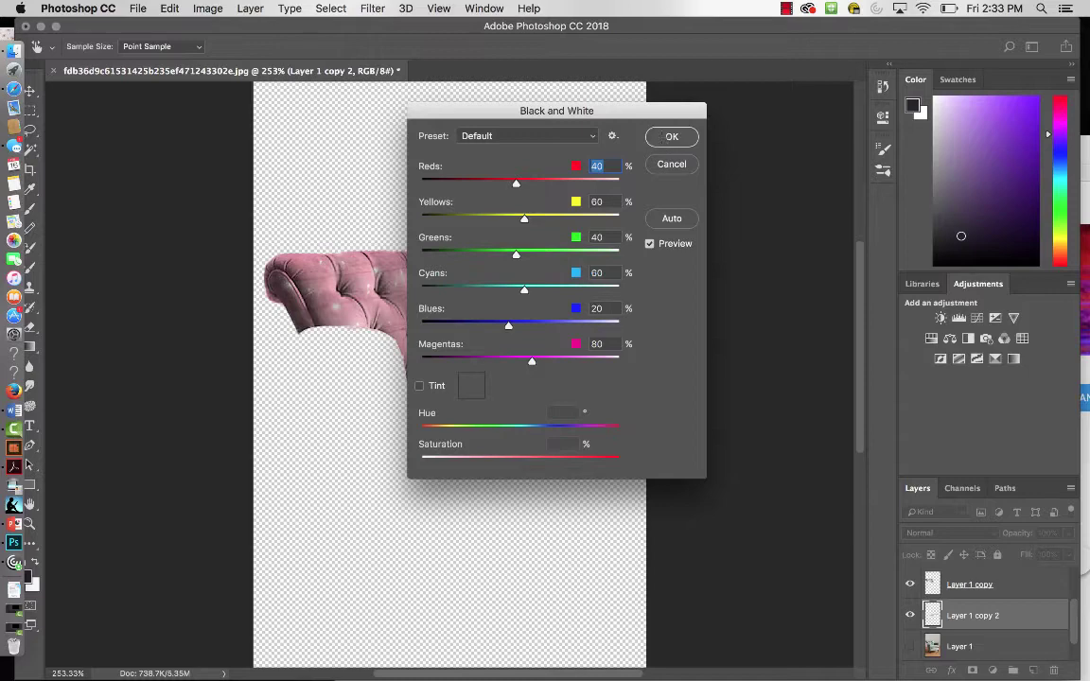
{"action": "left_click", "coordinate": [672, 136]}
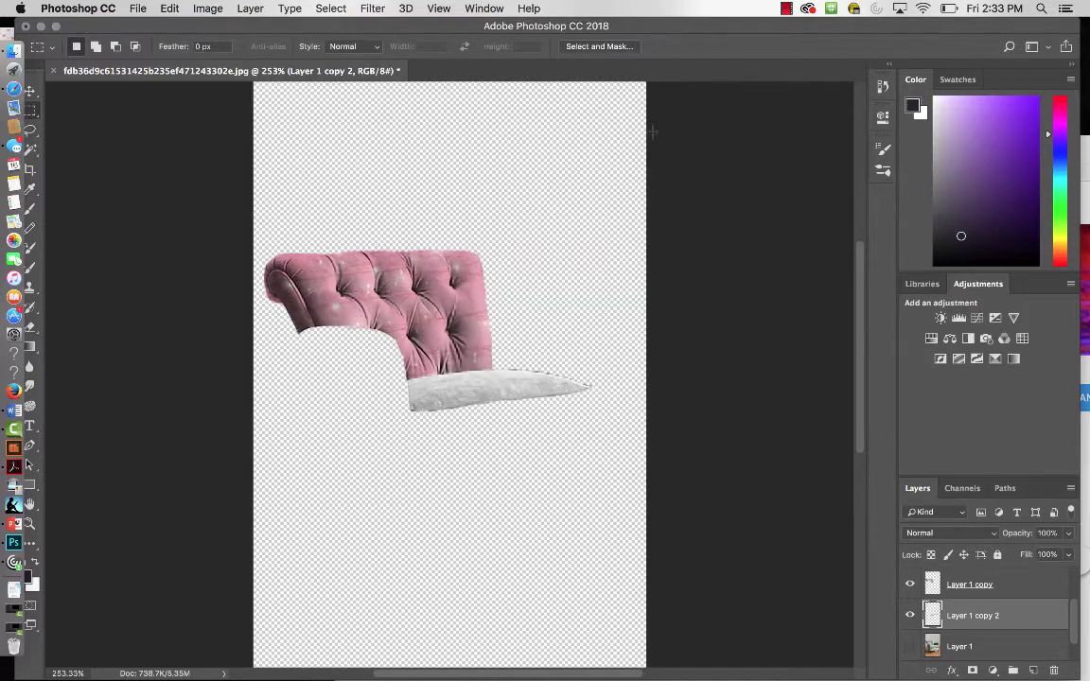
- Adjust the seat-top cut-out's brightness to 17 and contrast to -21
{"action": "left_click", "coordinate": [208, 8]}
{"action": "mouse_move", "coordinate": [199, 47]}
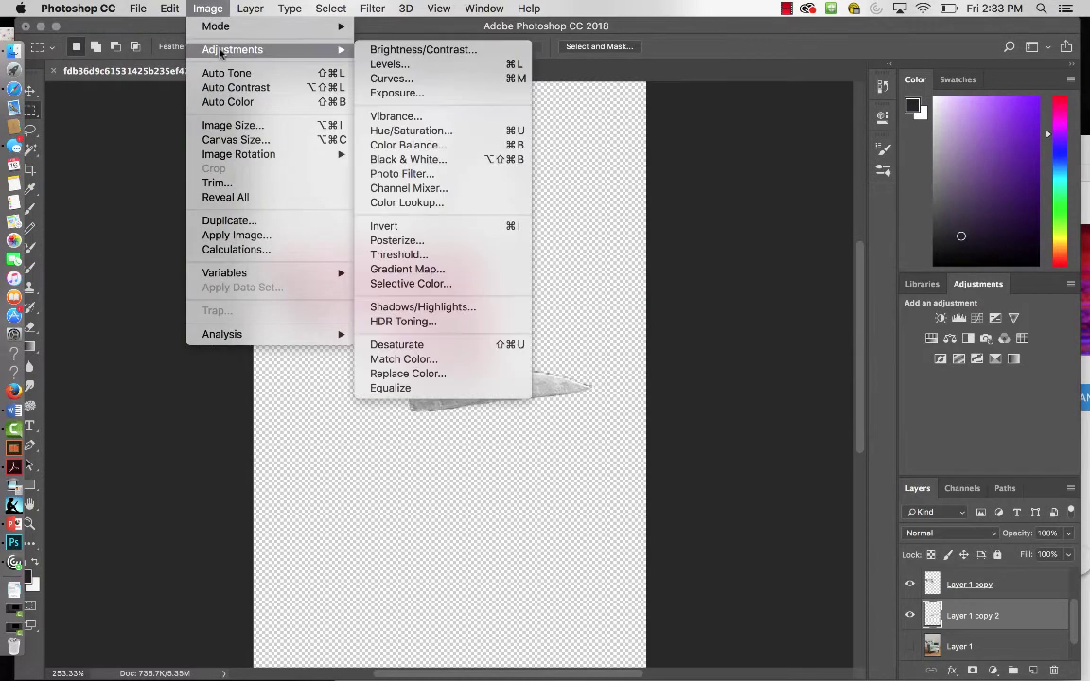
{"action": "left_click", "coordinate": [384, 55]}
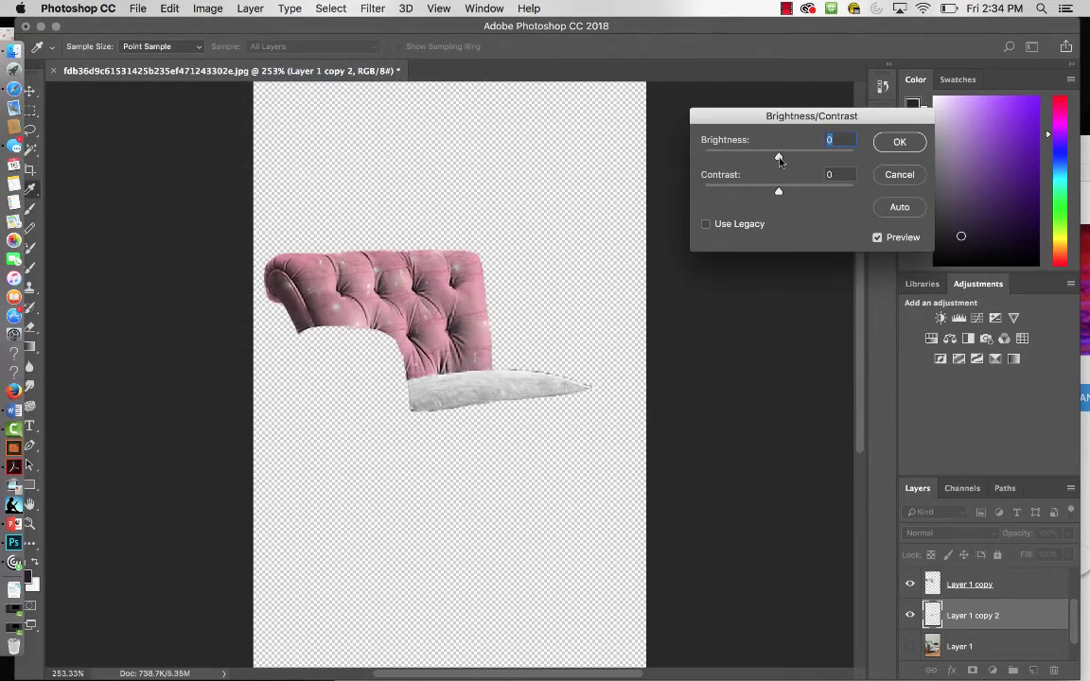
{"action": "left_click_drag", "start_coordinate": [778, 158], "coordinate": [746, 161]}
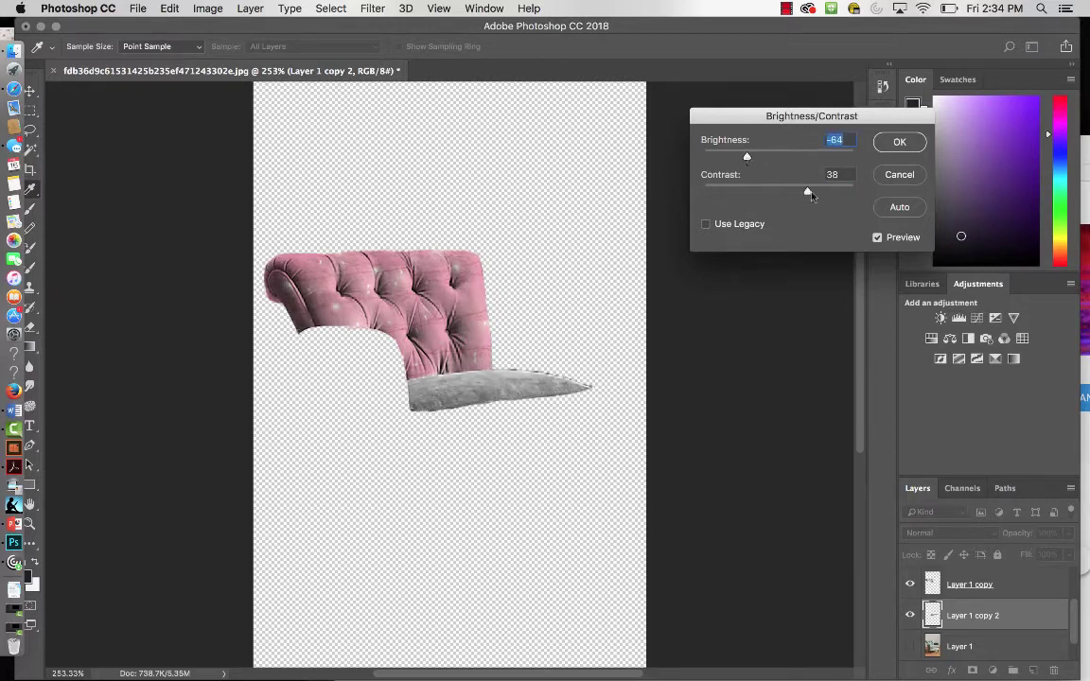
{"action": "left_click_drag", "start_coordinate": [808, 194], "coordinate": [744, 199]}
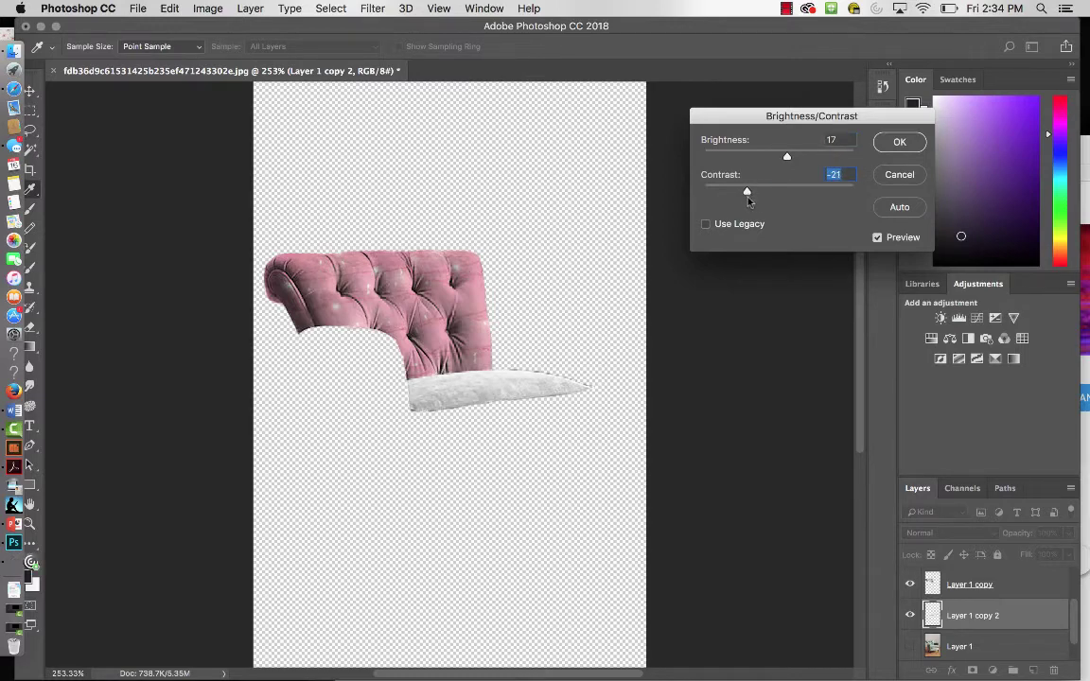
{"action": "left_click", "coordinate": [901, 141]}
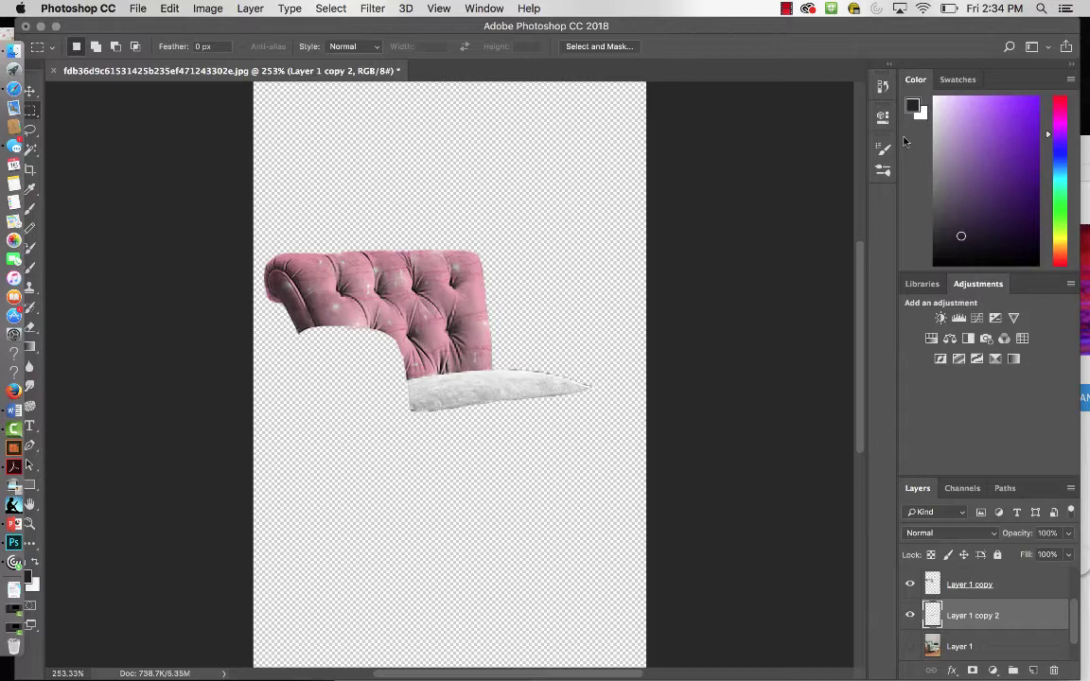
- Apply an Exposure adjustment to the seat-top cut-out with exposure 0, offset -0.0344 and gamma correction 1.17
{"action": "left_click", "coordinate": [207, 9]}
{"action": "mouse_move", "coordinate": [228, 51]}
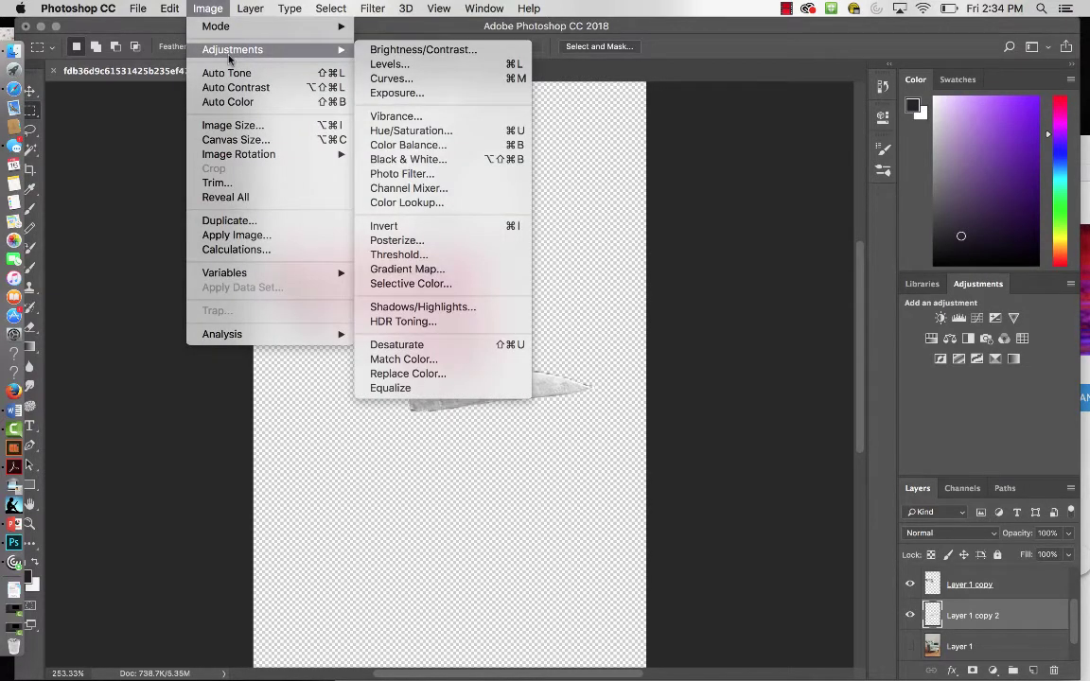
{"action": "left_click", "coordinate": [332, 90]}
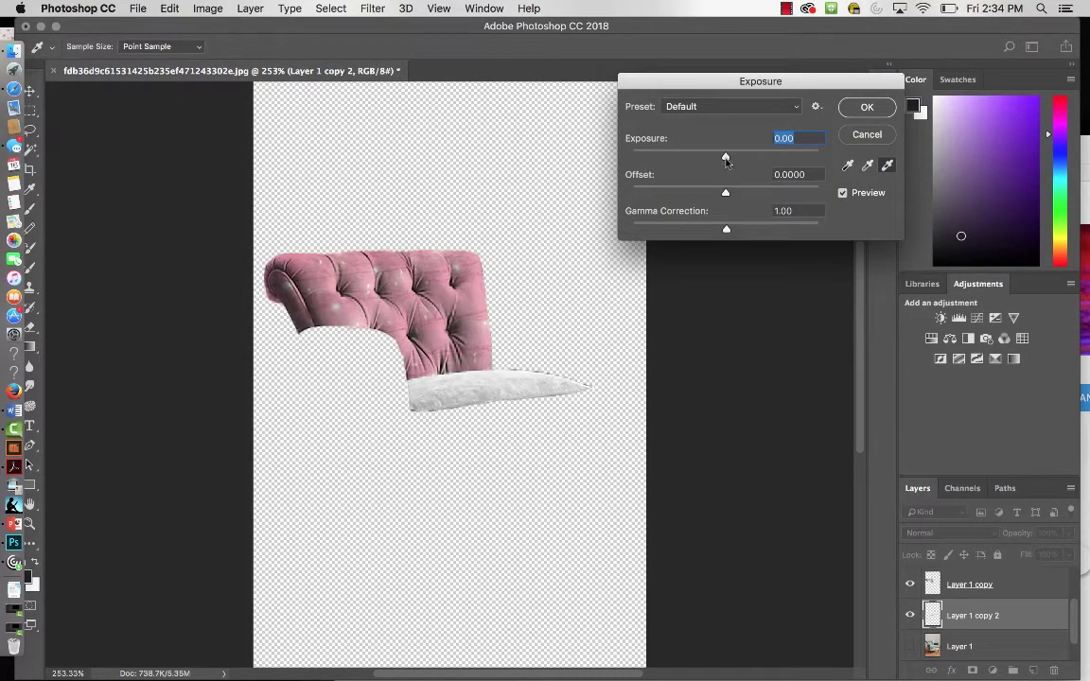
{"action": "mouse_move", "coordinate": [726, 158]}
{"action": "left_mouse_down"}
{"action": "mouse_move", "coordinate": [741, 158]}
{"action": "mouse_move", "coordinate": [719, 196]}
{"action": "mouse_move", "coordinate": [726, 158]}
{"action": "left_mouse_up"}
{"action": "type", "text": "0"}
{"action": "left_click_drag", "start_coordinate": [726, 231], "coordinate": [716, 231]}
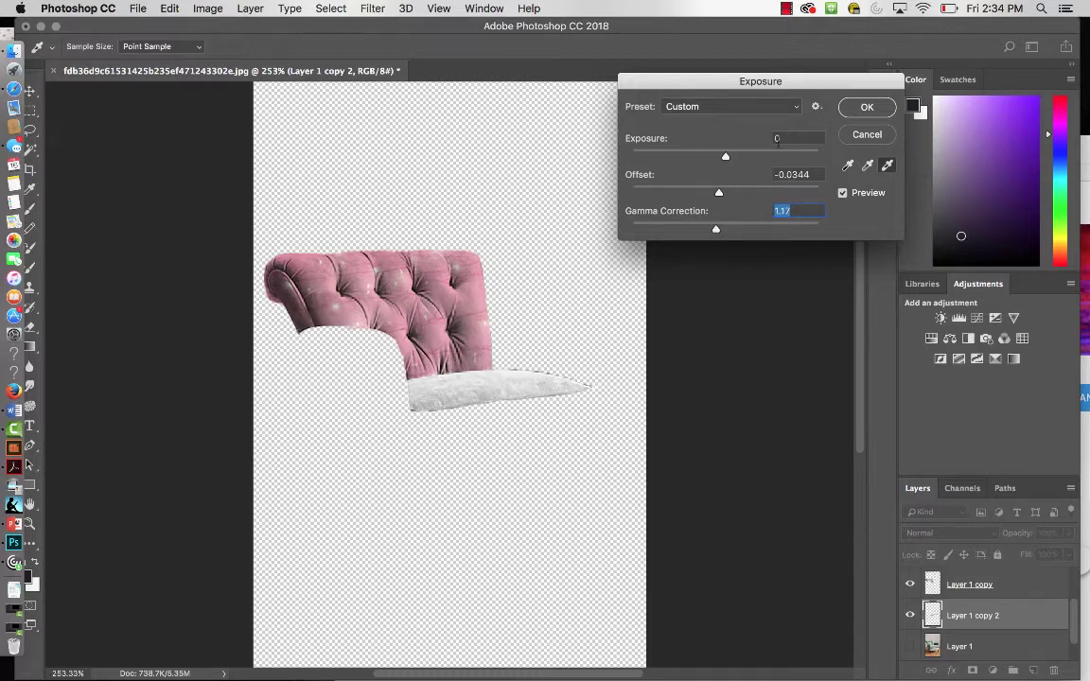
{"action": "left_click", "coordinate": [859, 109]}
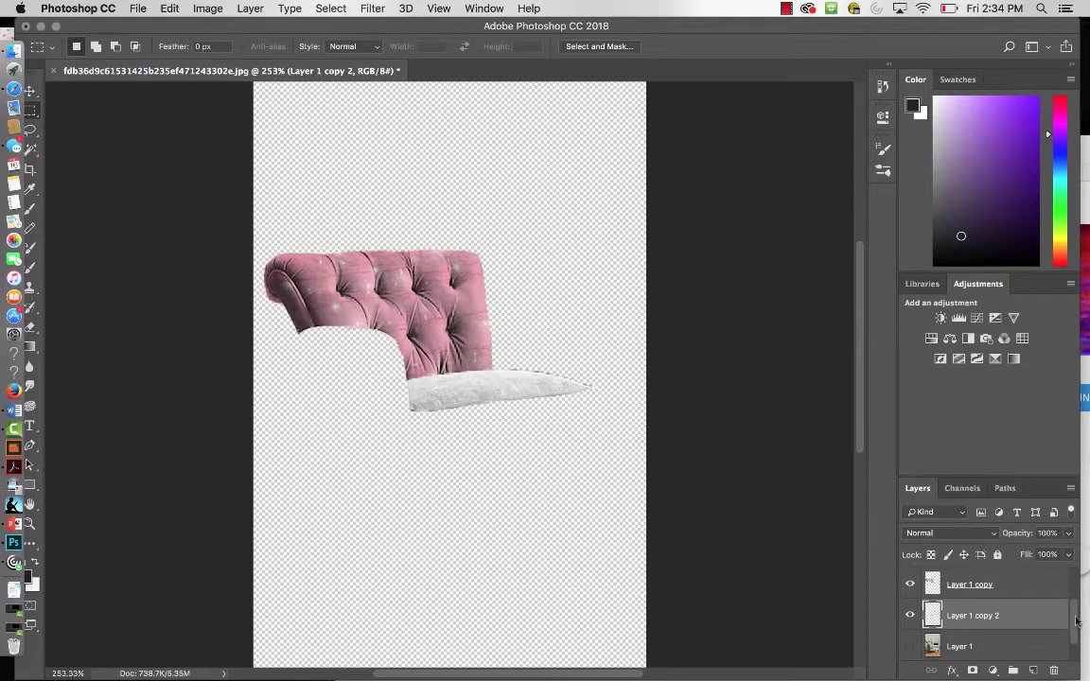
- Duplicate the upper pink image layer and move the copy between Layer 1 copy and Layer 1 copy 2
{"action": "scroll", "coordinate": [1060, 605], "scroll_direction": "up", "scroll_amount": 2}
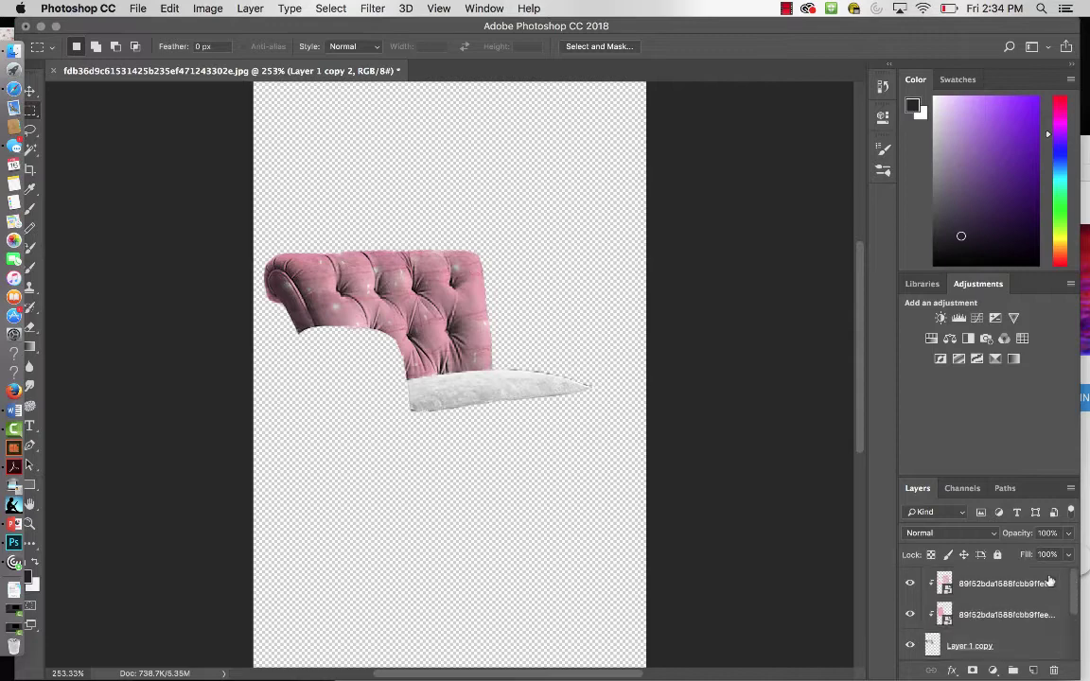
{"action": "left_click", "coordinate": [1029, 587]}
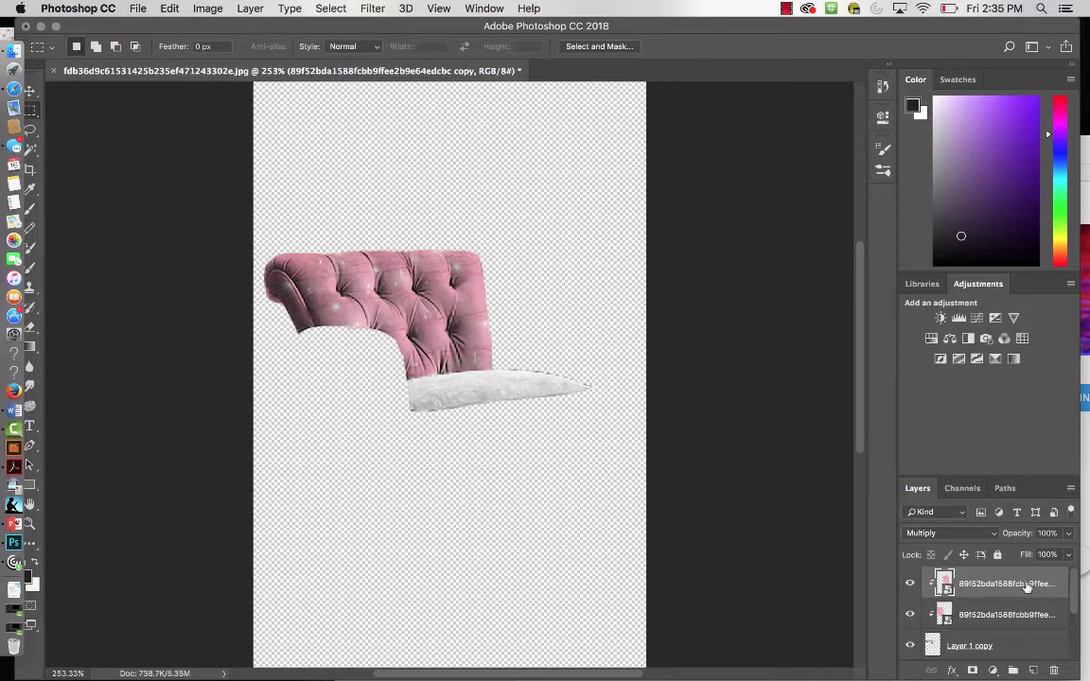
{"action": "key", "text": "super+j"}
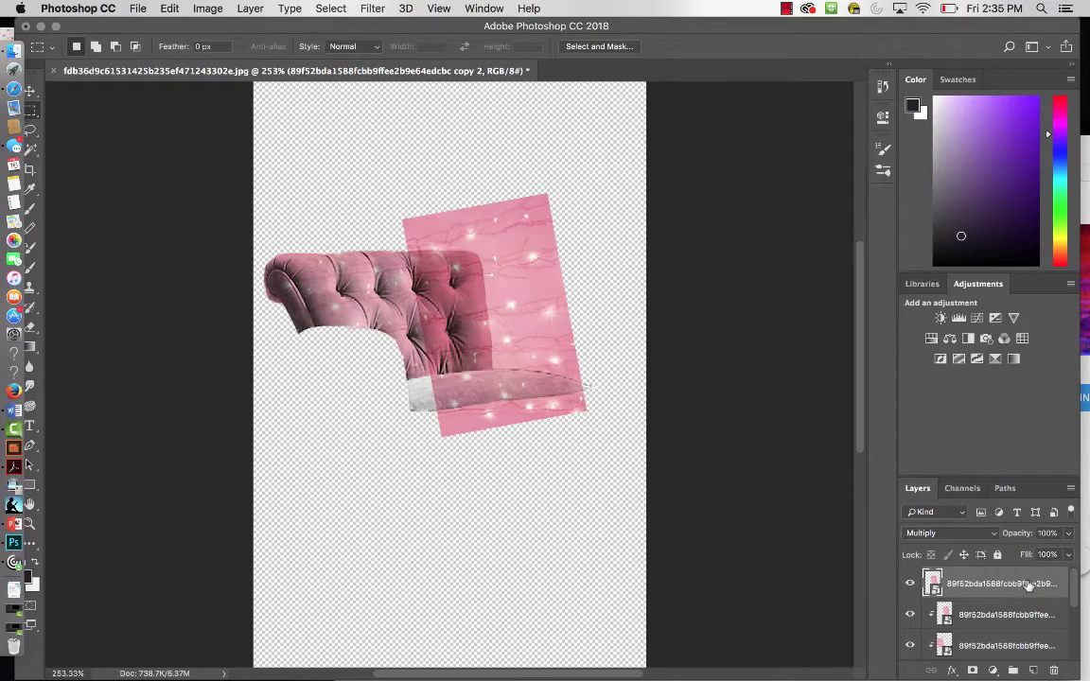
{"action": "left_click_drag", "start_coordinate": [1029, 584], "coordinate": [1027, 656]}
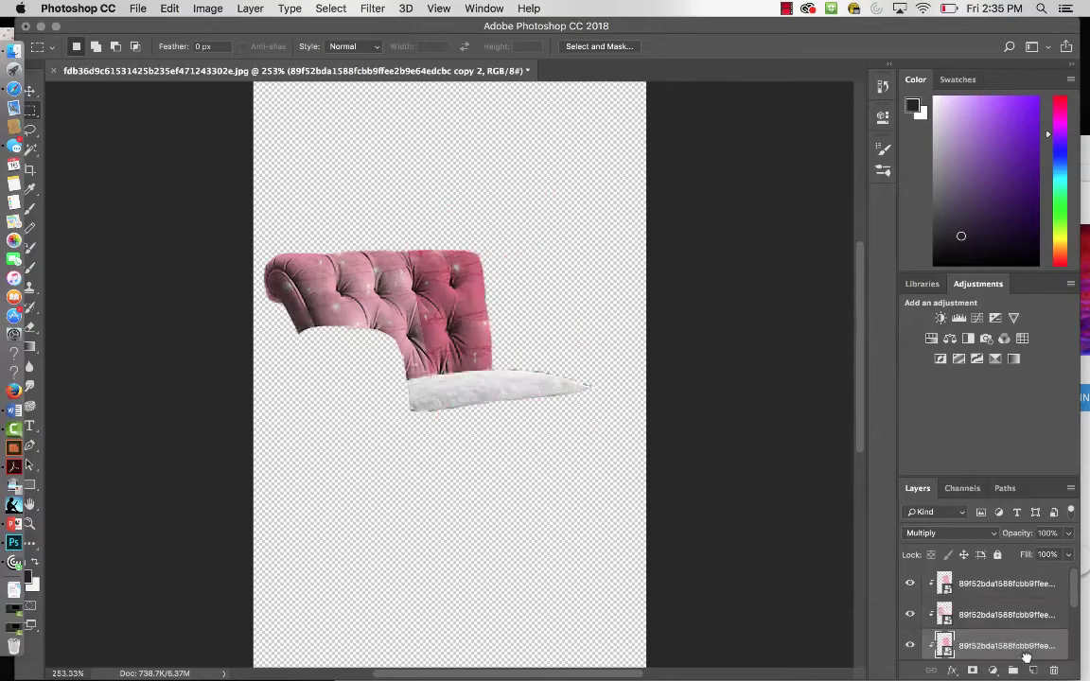
{"action": "left_click_drag", "start_coordinate": [1075, 596], "coordinate": [1075, 611]}
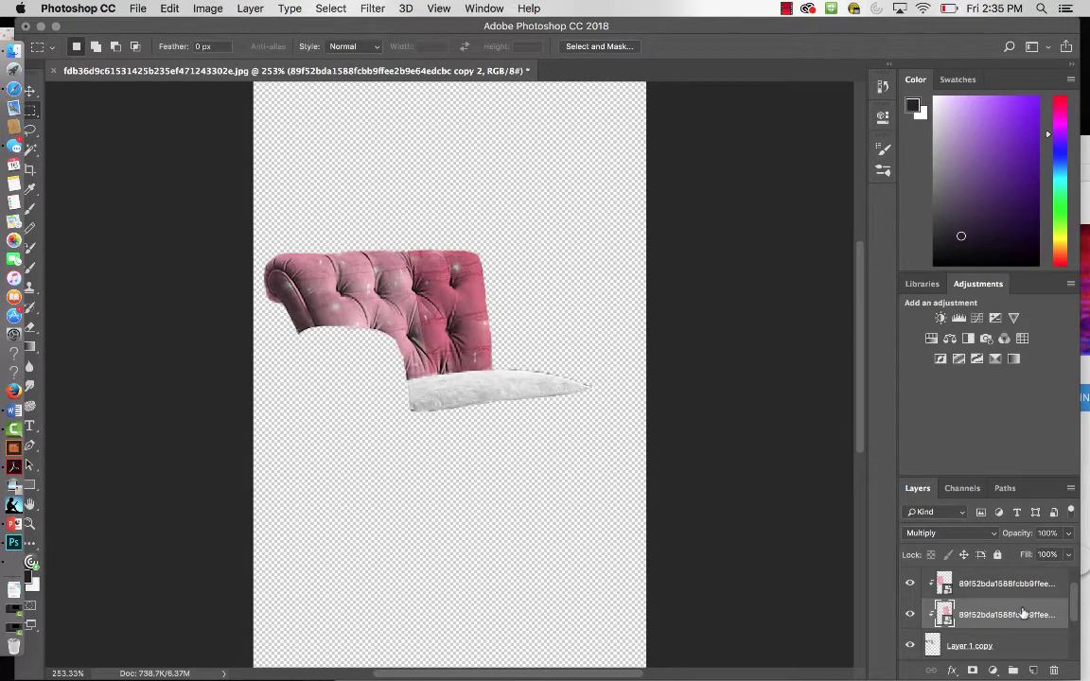
{"action": "scroll", "coordinate": [1022, 613], "scroll_direction": "down", "scroll_amount": 1}
{"action": "scroll", "coordinate": [1023, 613], "scroll_direction": "down", "scroll_amount": 1}
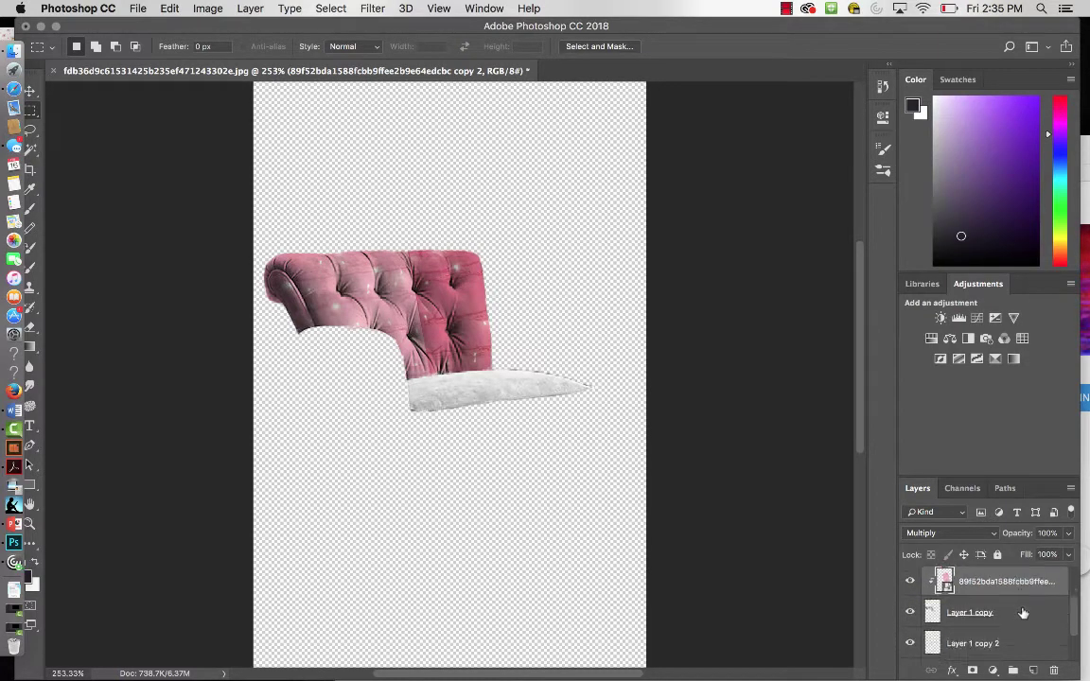
{"action": "left_click_drag", "start_coordinate": [1041, 581], "coordinate": [1025, 629]}
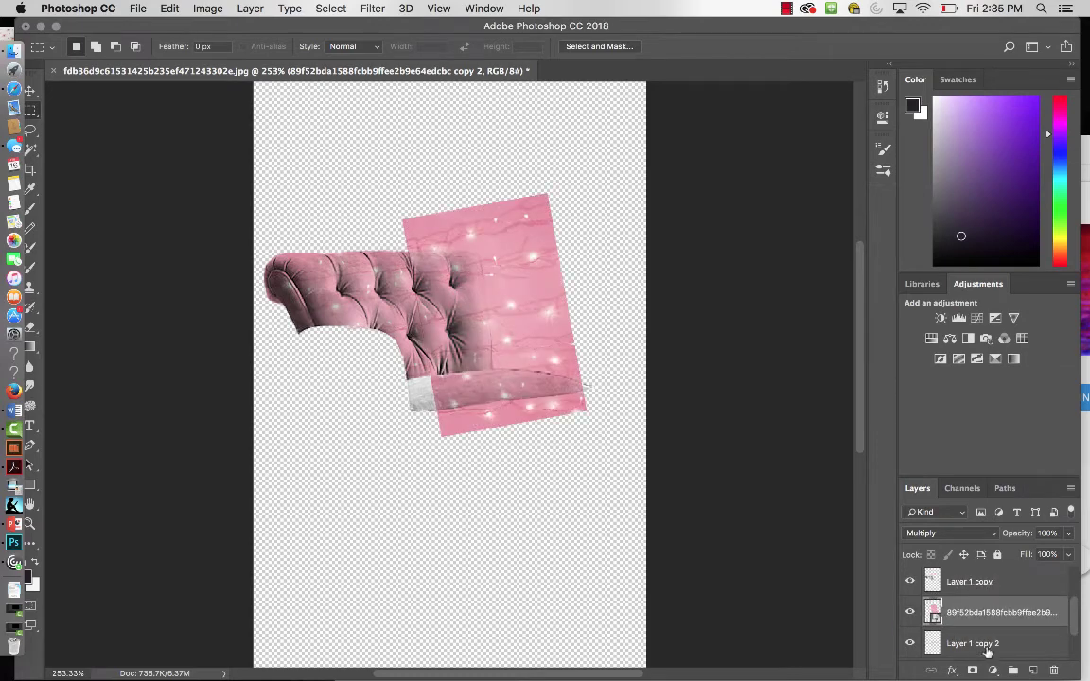
- Rename the chair-back layer, Layer 1 copy, as "seat back"
{"action": "double_click", "coordinate": [962, 583]}
{"action": "type", "text": "Se"}
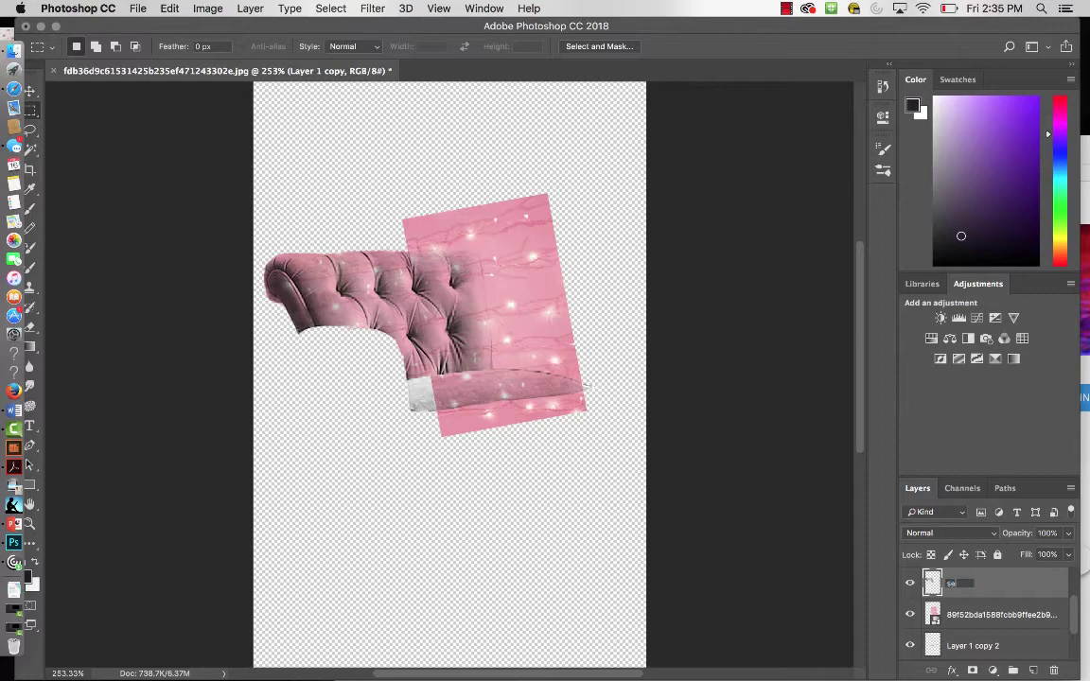
{"action": "key", "text": "Return"}
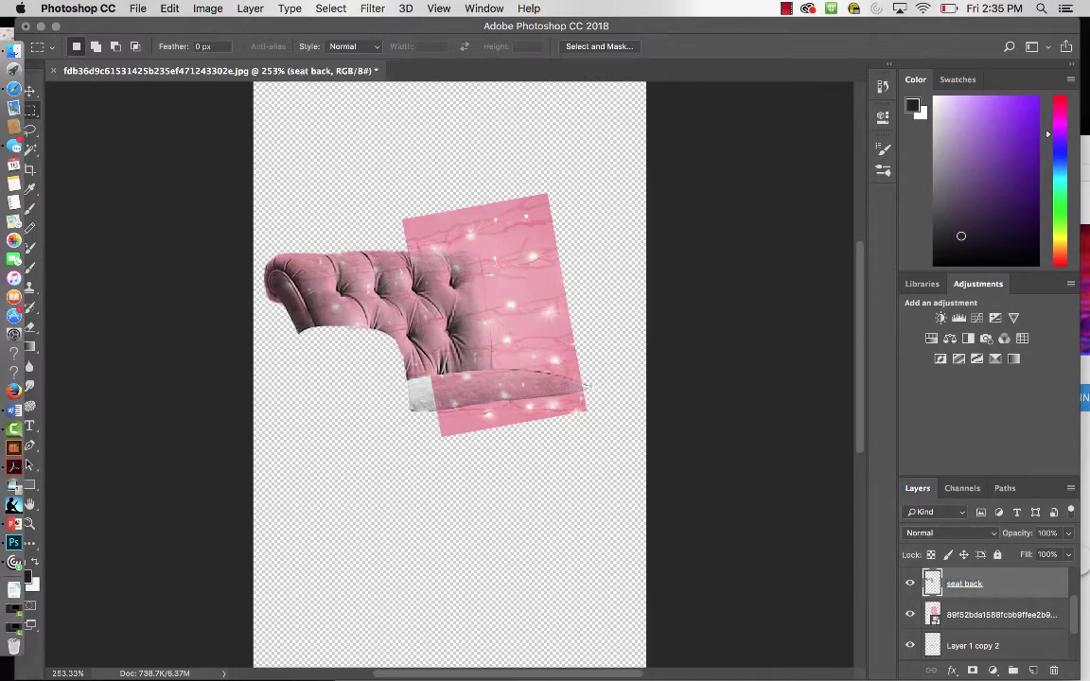
- Rename Layer 1 copy 2, the seat-top cut-out, as "cushion top"
{"action": "double_click", "coordinate": [975, 646]}
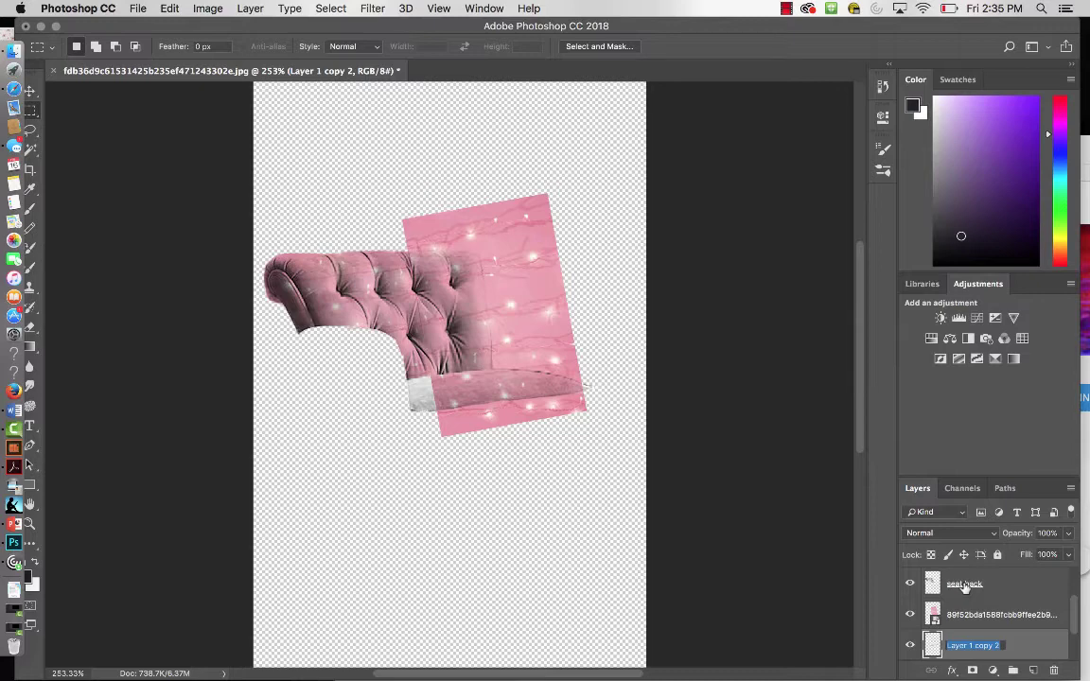
{"action": "type", "text": "cushion top"}
{"action": "key", "text": "Return"}
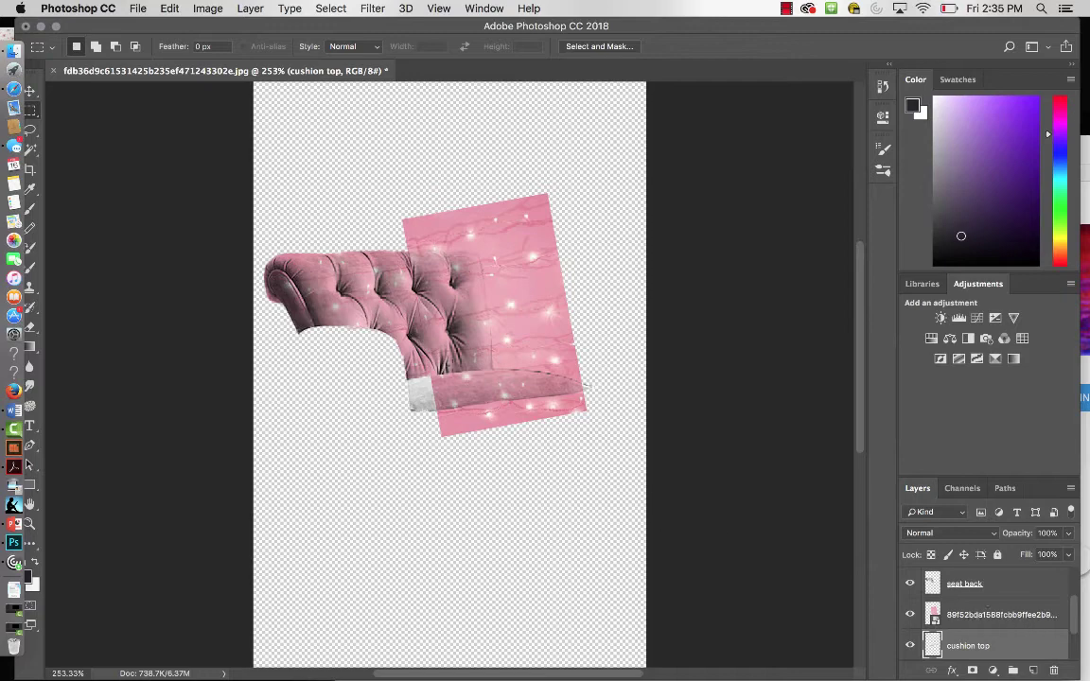
- Move the pink image copy over the cushion top and rotate it with Free Transform to about -125°
{"action": "key", "text": "v"}
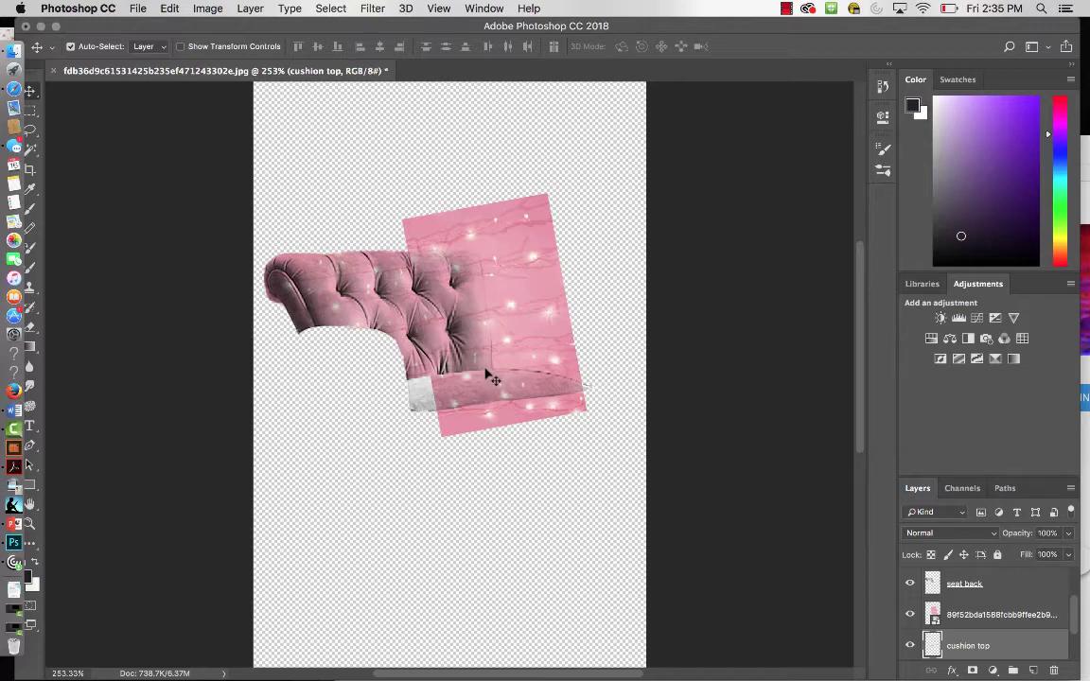
{"action": "left_click", "coordinate": [520, 327]}
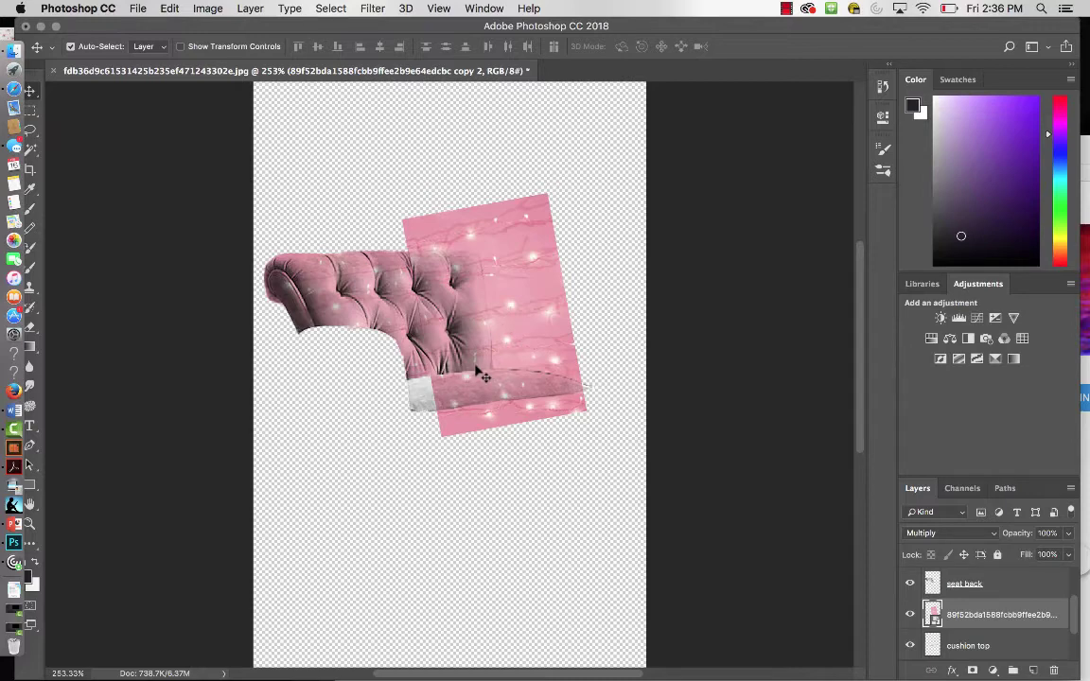
{"action": "left_click_drag", "start_coordinate": [499, 367], "coordinate": [480, 420]}
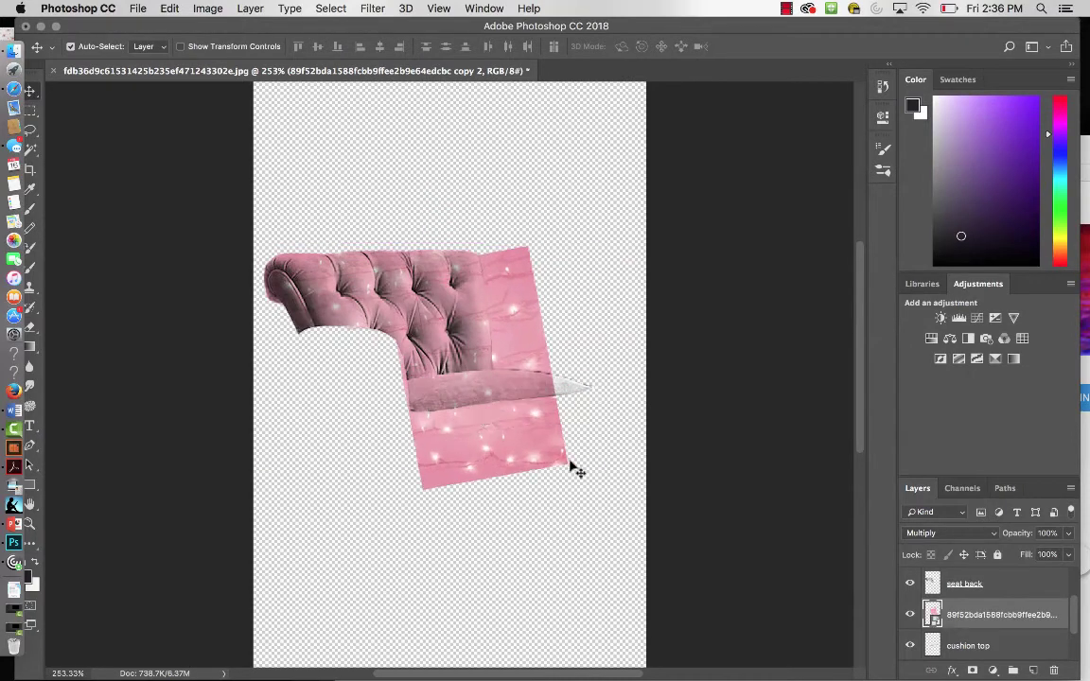
{"action": "key", "text": "super+t"}
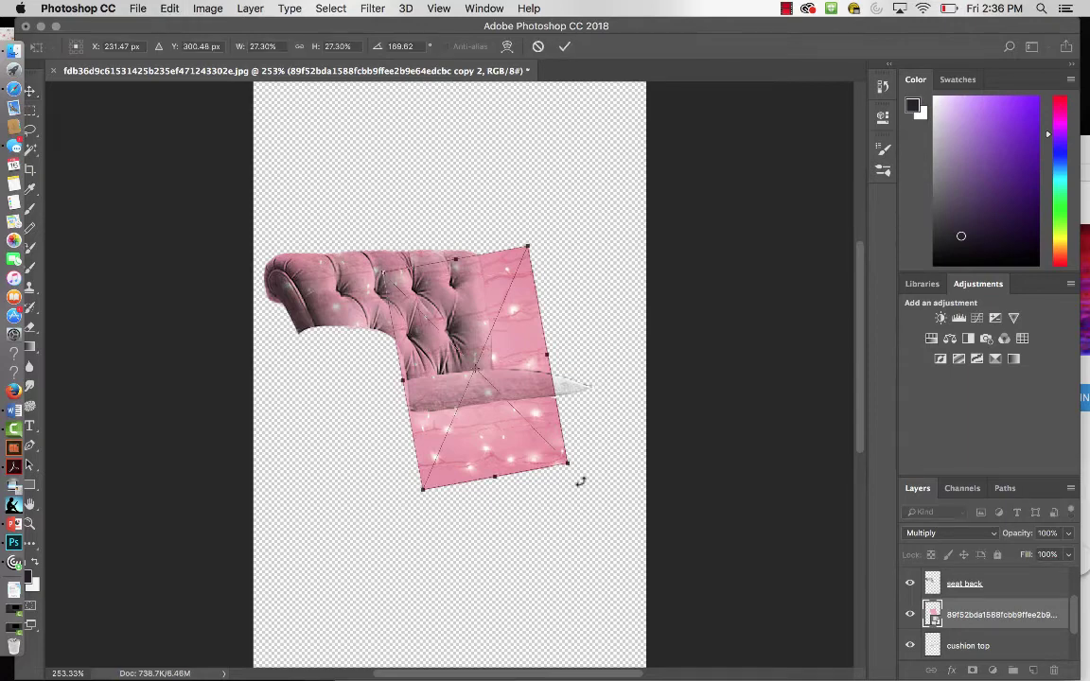
{"action": "left_click_drag", "start_coordinate": [580, 481], "coordinate": [475, 514]}
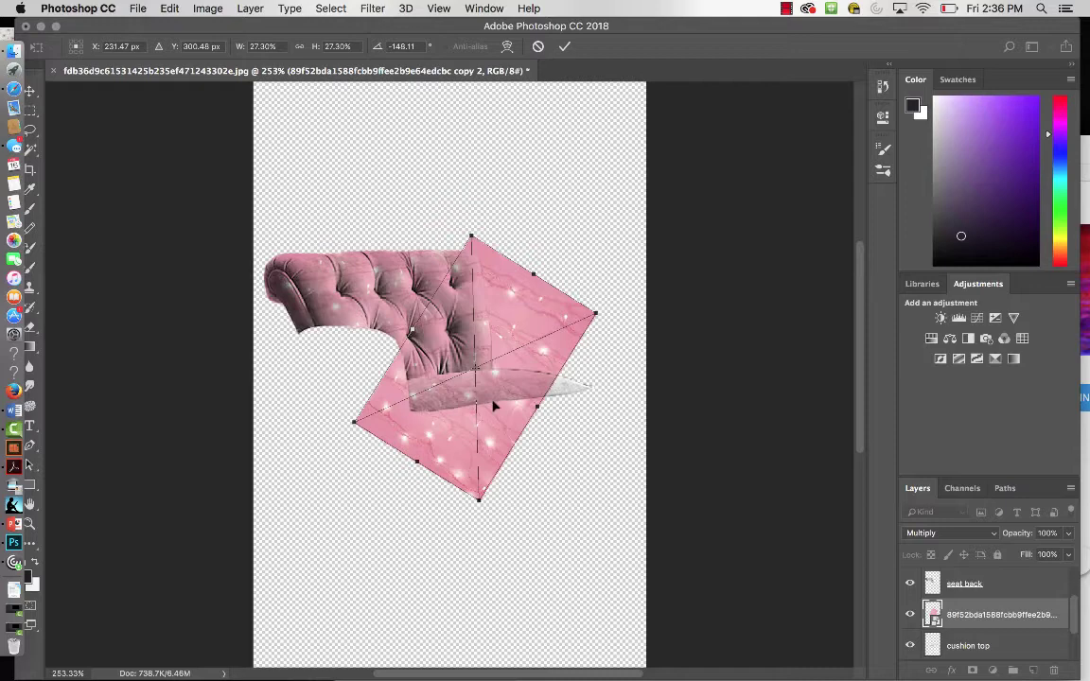
{"action": "left_click_drag", "start_coordinate": [500, 408], "coordinate": [559, 405]}
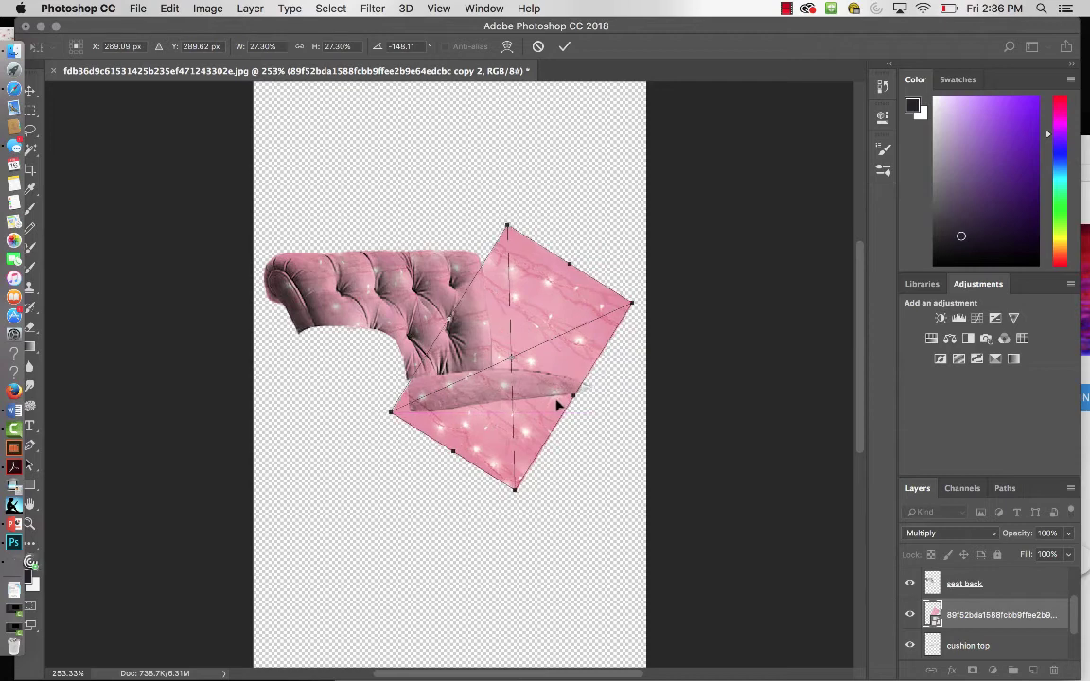
{"action": "left_click_drag", "start_coordinate": [523, 516], "coordinate": [467, 510]}
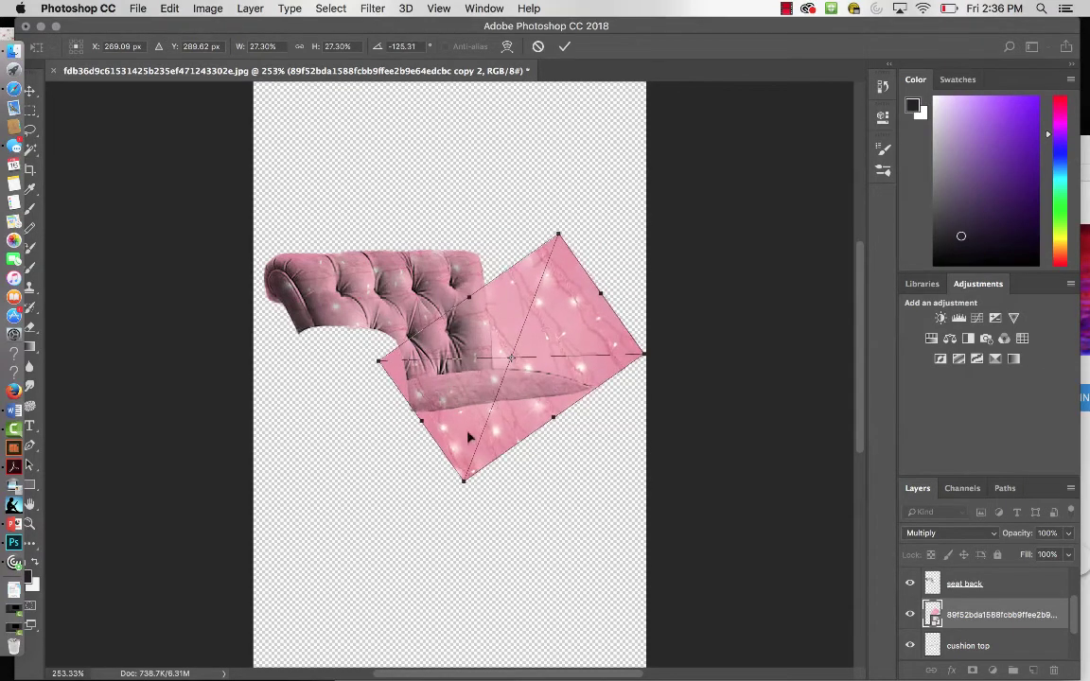
{"action": "left_click_drag", "start_coordinate": [463, 434], "coordinate": [465, 456]}
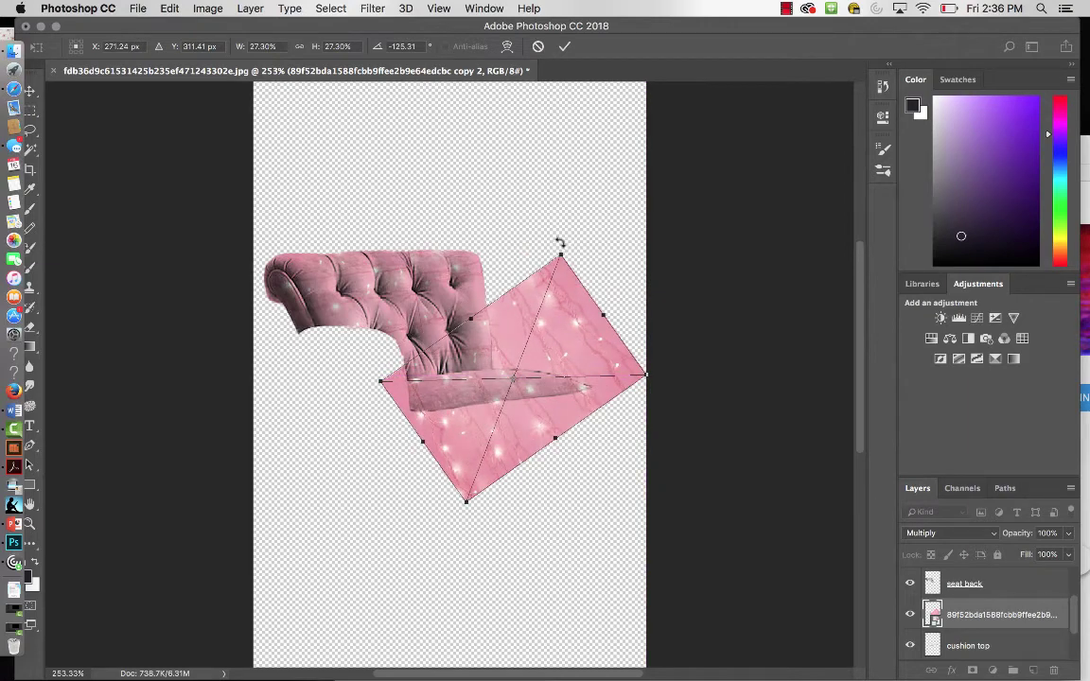
- Shift the pink image copy across the cushion, widen it to about 32.8%, and rotate it to about -153°
{"action": "left_click_drag", "start_coordinate": [559, 244], "coordinate": [504, 240]}
{"action": "left_click_drag", "start_coordinate": [494, 358], "coordinate": [458, 362]}
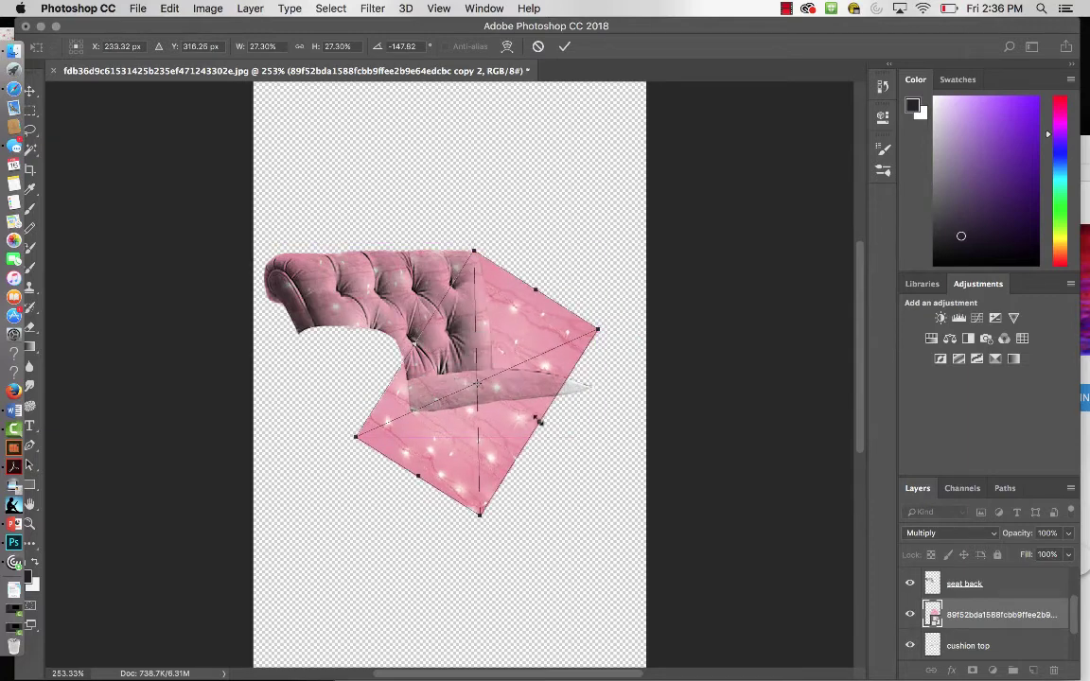
{"action": "left_click_drag", "start_coordinate": [537, 432], "coordinate": [574, 429]}
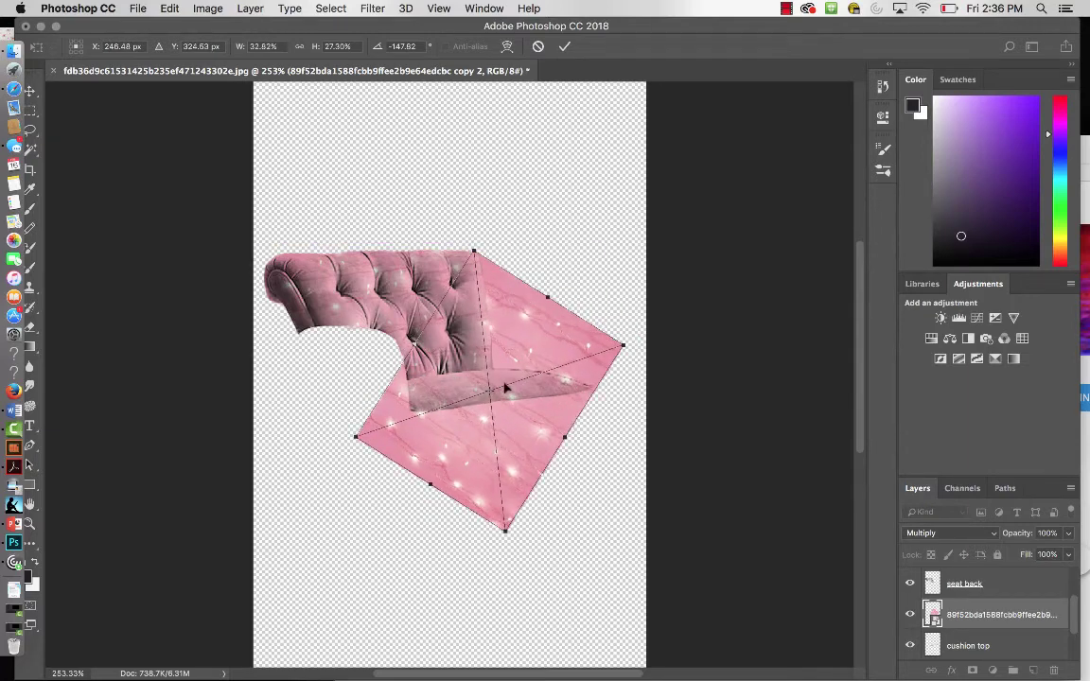
{"action": "left_click_drag", "start_coordinate": [467, 228], "coordinate": [453, 233]}
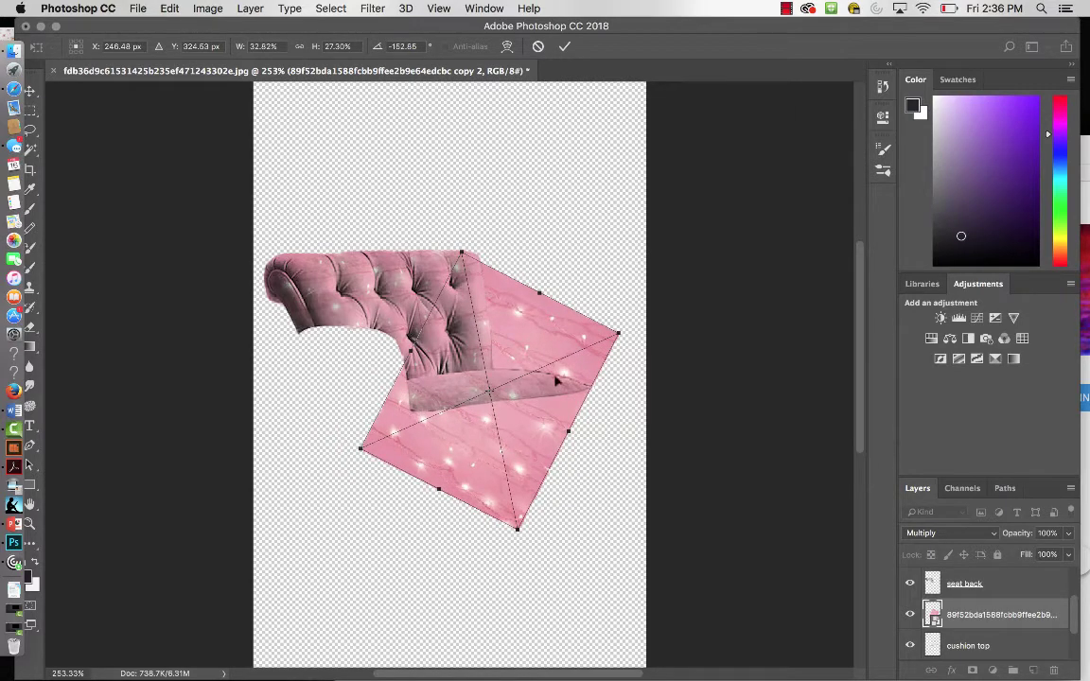
- Reposition the pink image copy so it spans the whole cushion top, rotating it to about -160°
{"action": "left_click_drag", "start_coordinate": [476, 423], "coordinate": [433, 445]}
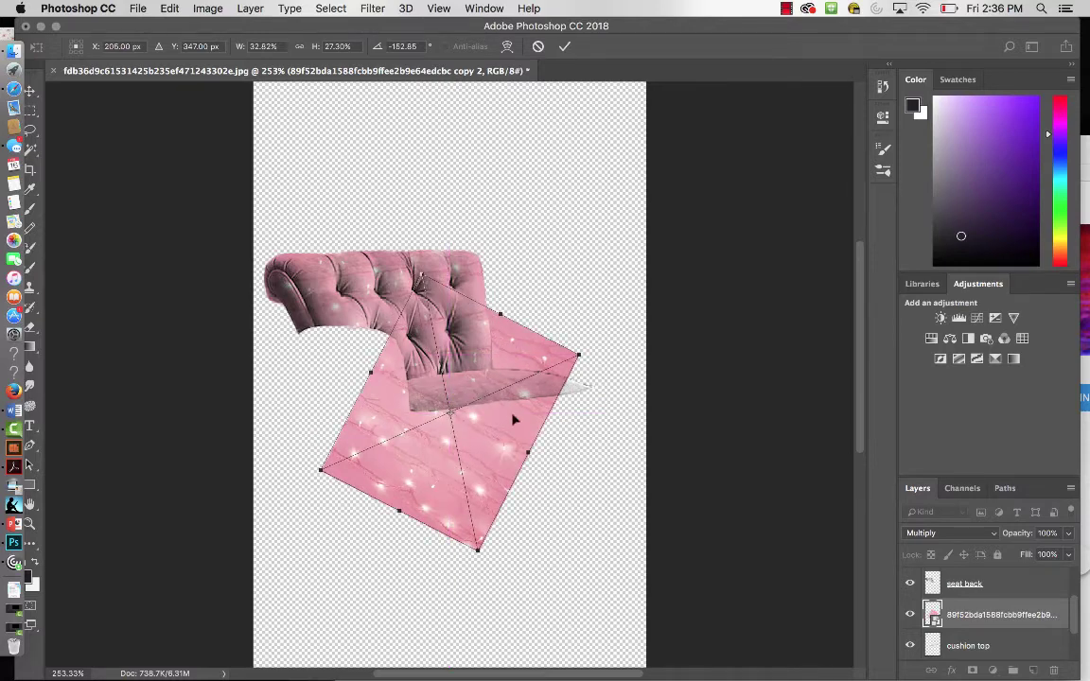
{"action": "mouse_move", "coordinate": [516, 418]}
{"action": "left_mouse_down"}
{"action": "mouse_move", "coordinate": [537, 426]}
{"action": "mouse_move", "coordinate": [535, 416]}
{"action": "left_mouse_up"}
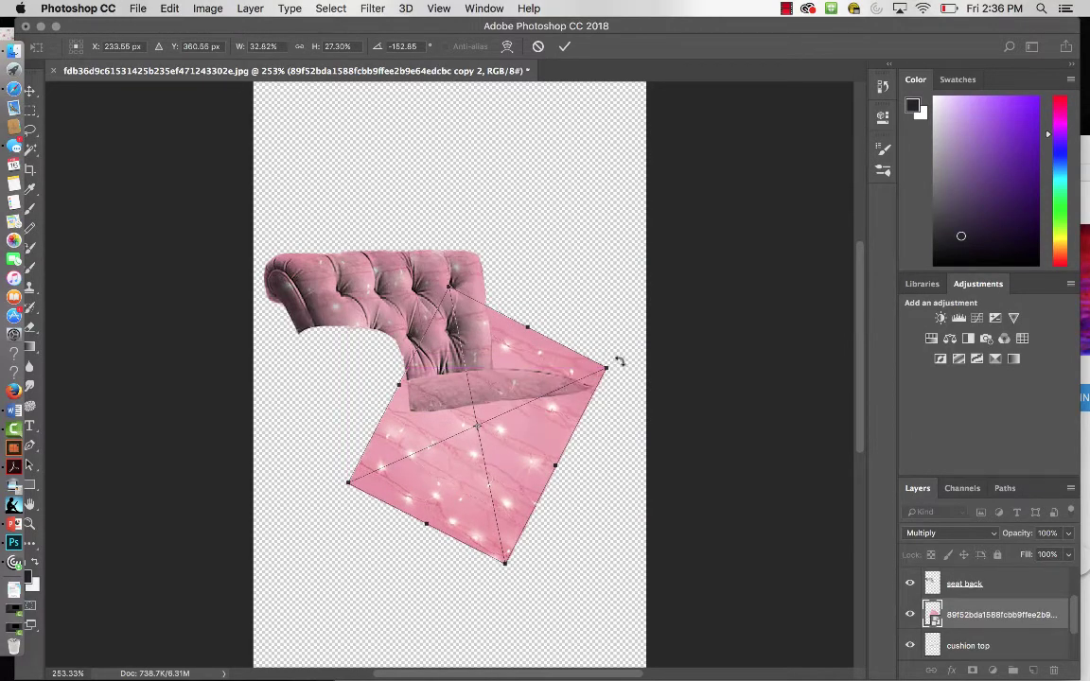
{"action": "left_click_drag", "start_coordinate": [618, 359], "coordinate": [620, 349]}
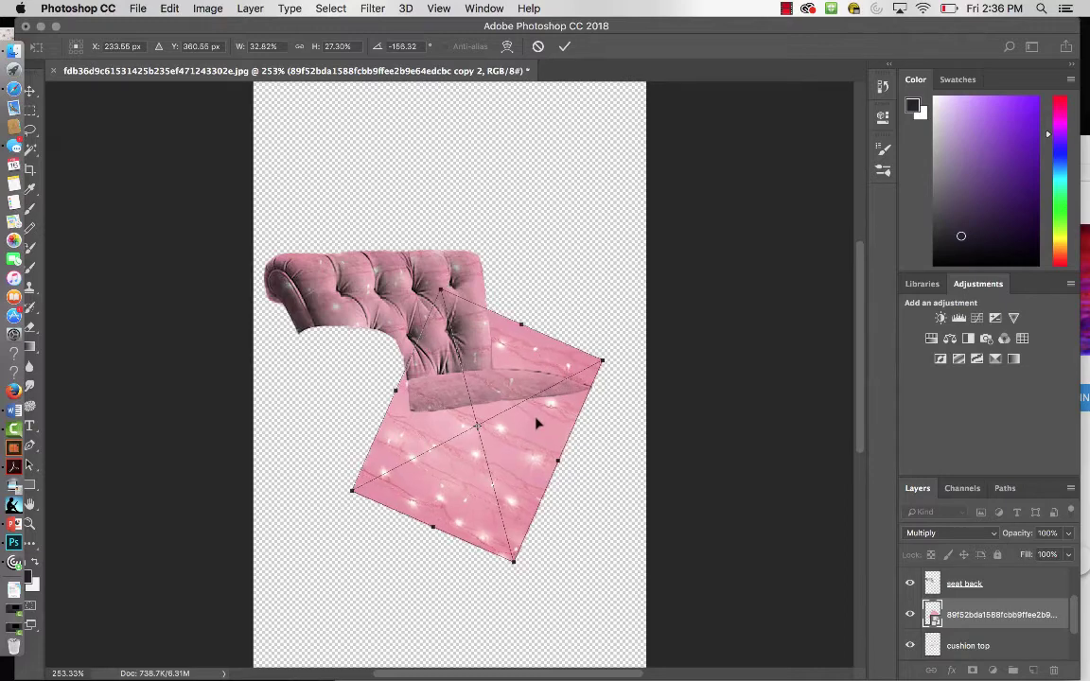
{"action": "left_click_drag", "start_coordinate": [535, 424], "coordinate": [541, 417]}
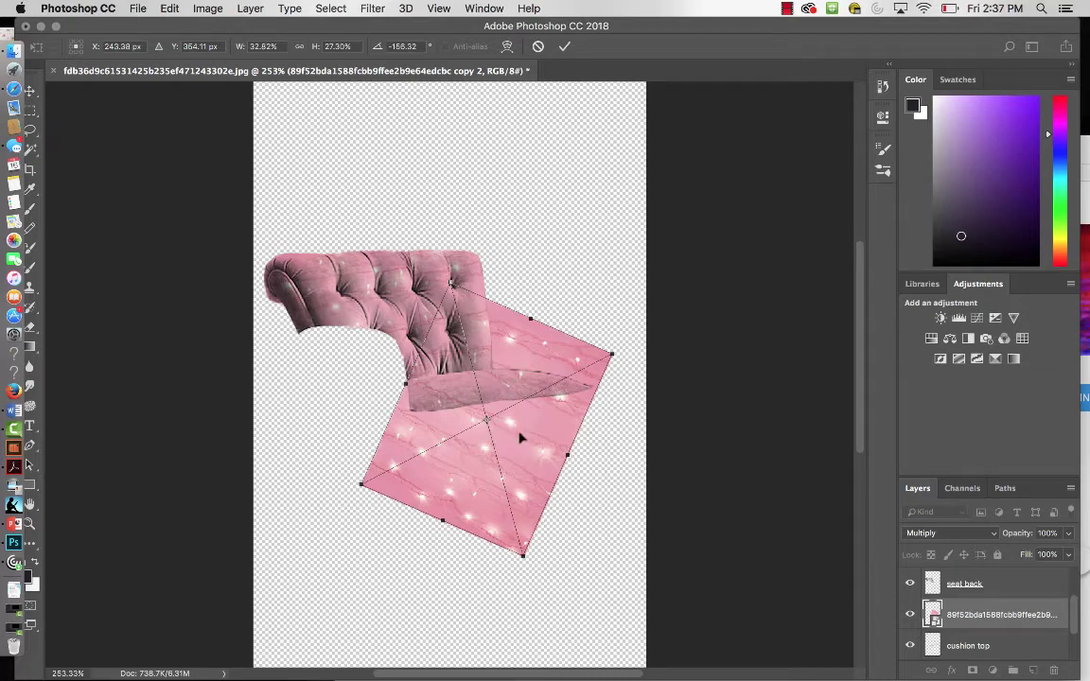
{"action": "left_click_drag", "start_coordinate": [519, 438], "coordinate": [545, 367]}
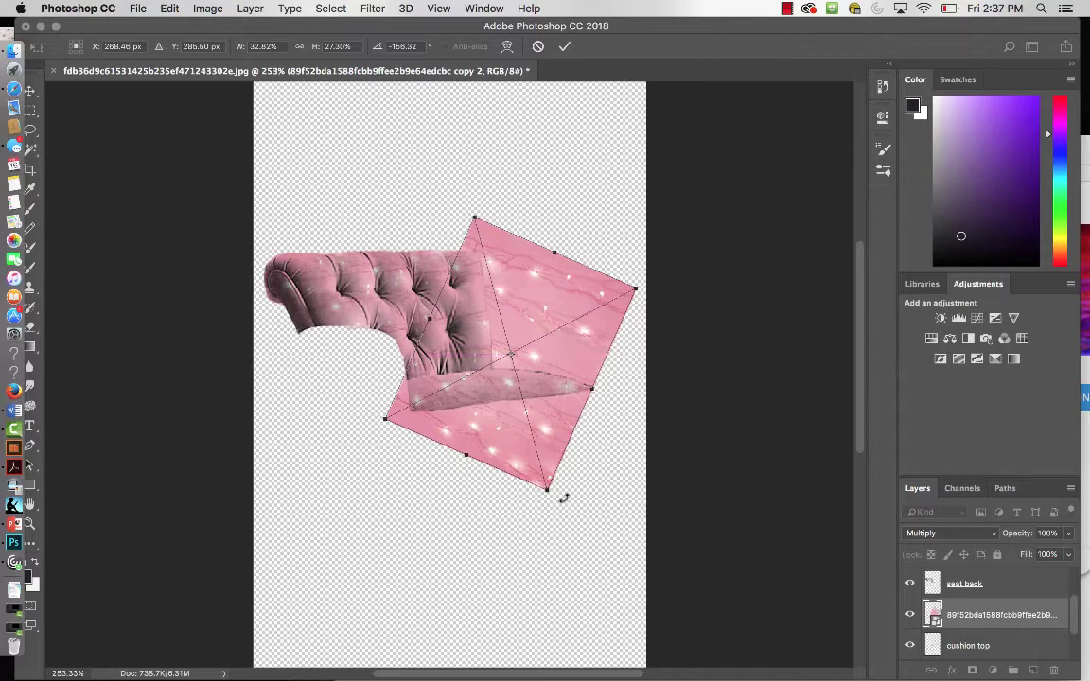
{"action": "left_click_drag", "start_coordinate": [565, 497], "coordinate": [570, 499]}
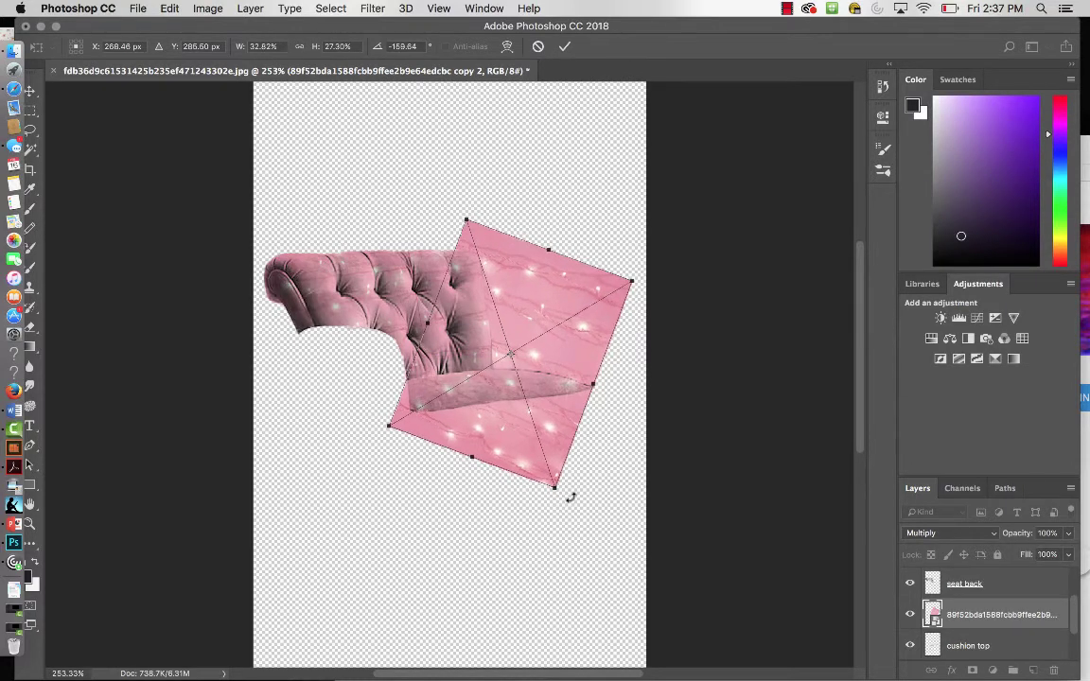
- Nudge the pink image copy over the cushion's ends, widen it to about 33.7%, and apply the transform
{"action": "left_click_drag", "start_coordinate": [530, 447], "coordinate": [536, 445]}
{"action": "key", "text": "Left"}
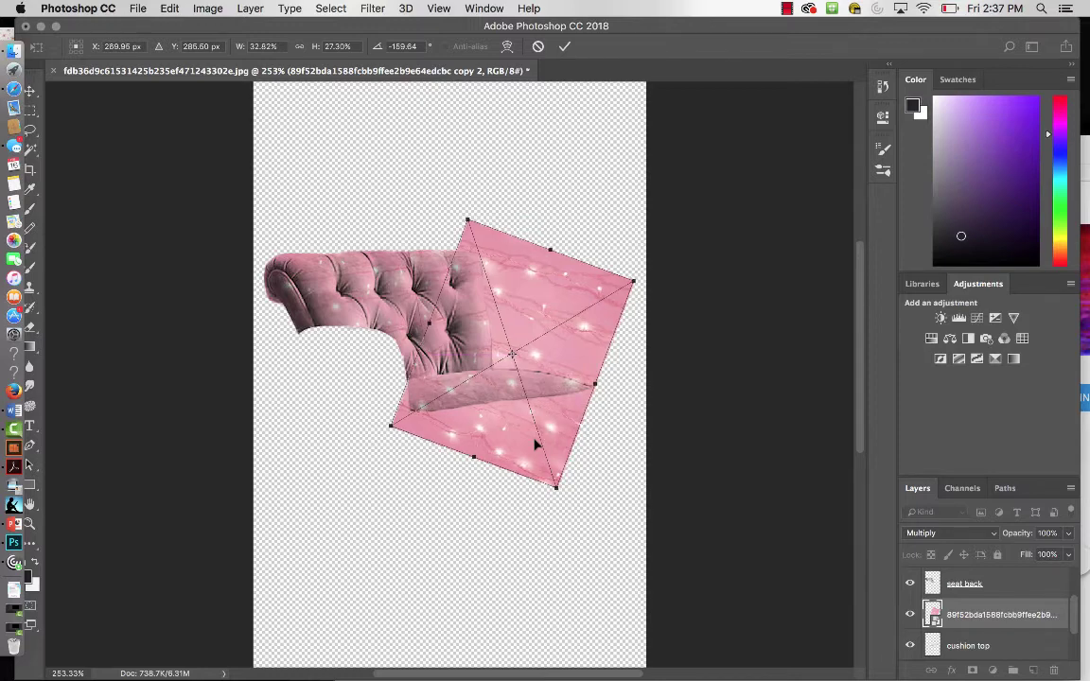
{"action": "key", "text": "Right"}
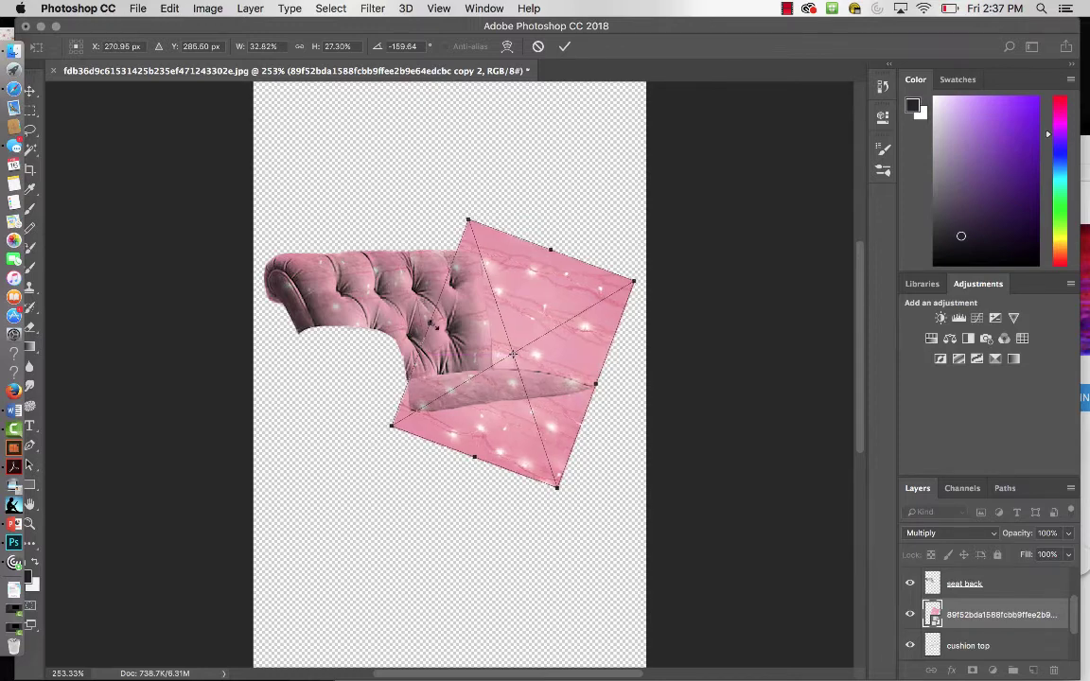
{"action": "left_click_drag", "start_coordinate": [430, 324], "coordinate": [426, 323]}
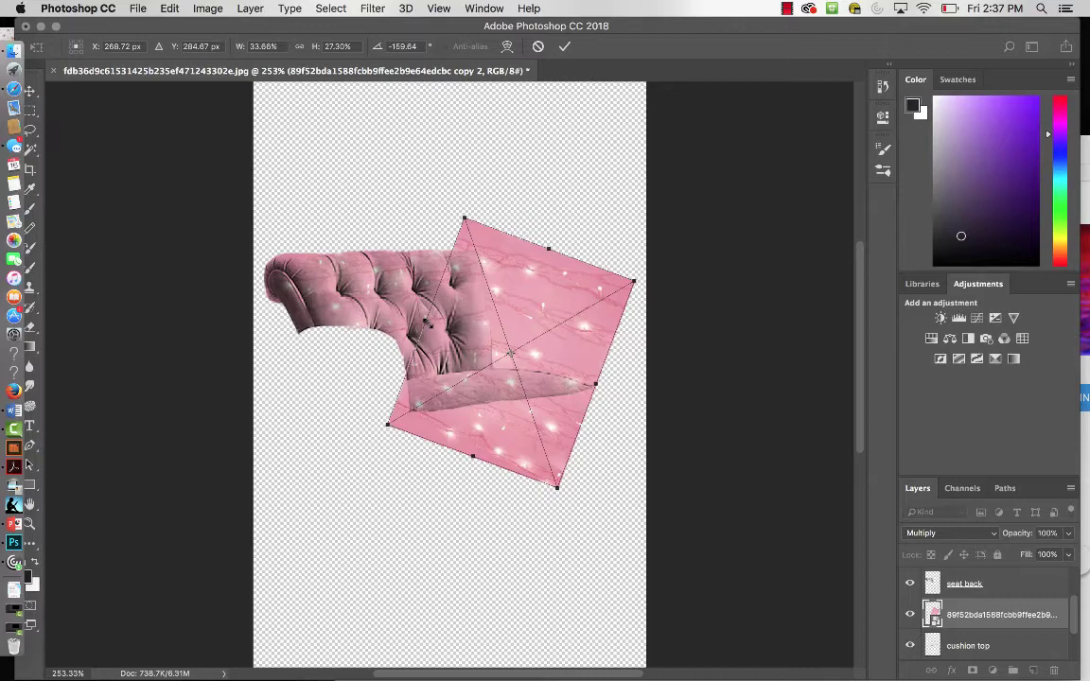
{"action": "key", "text": "Right"}
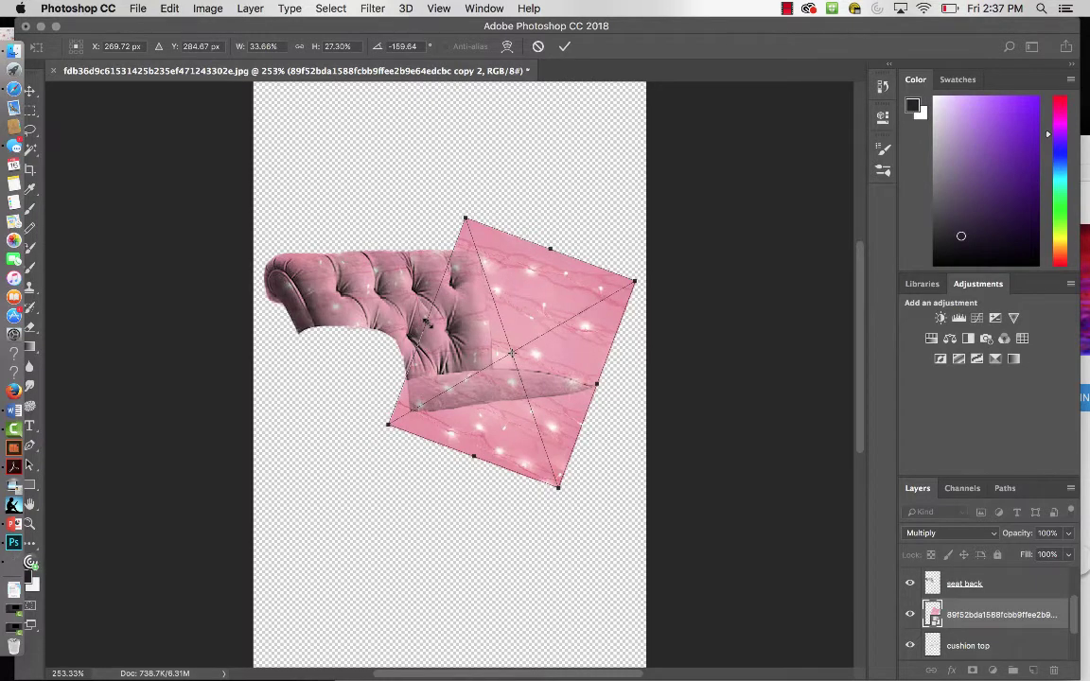
{"action": "key", "text": "Return"}
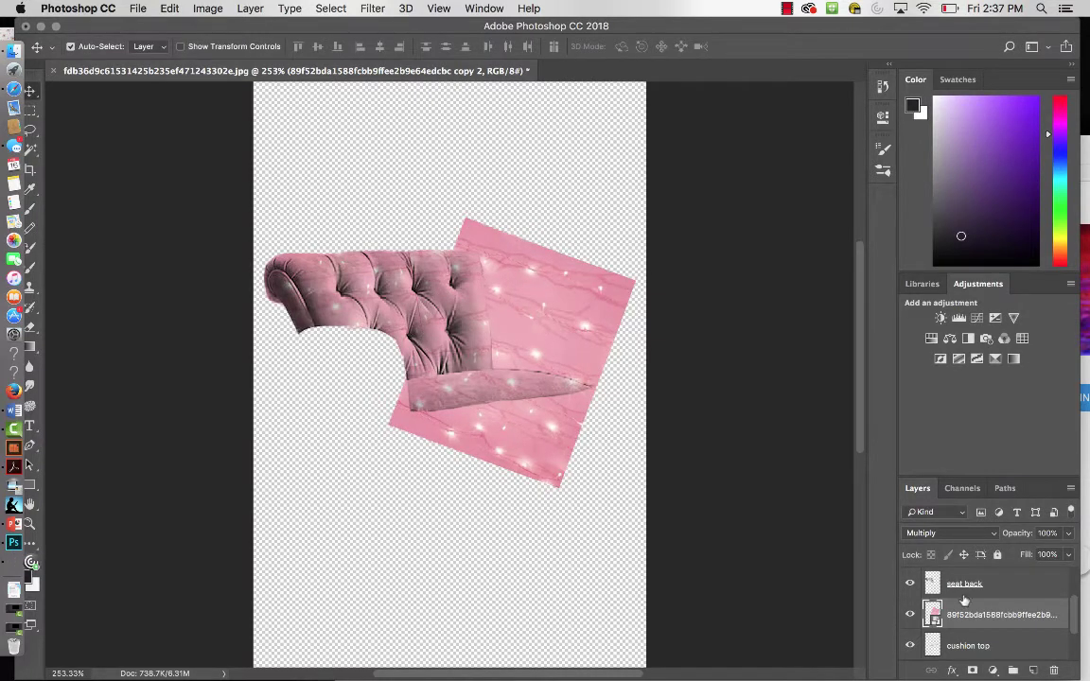
- Clip the pink image copy to the cushion top layer and make Layer 1 visible
{"action": "left_click_drag", "start_coordinate": [1022, 621], "coordinate": [1021, 625]}
{"action": "left_click", "coordinate": [1022, 627], "text": "alt"}
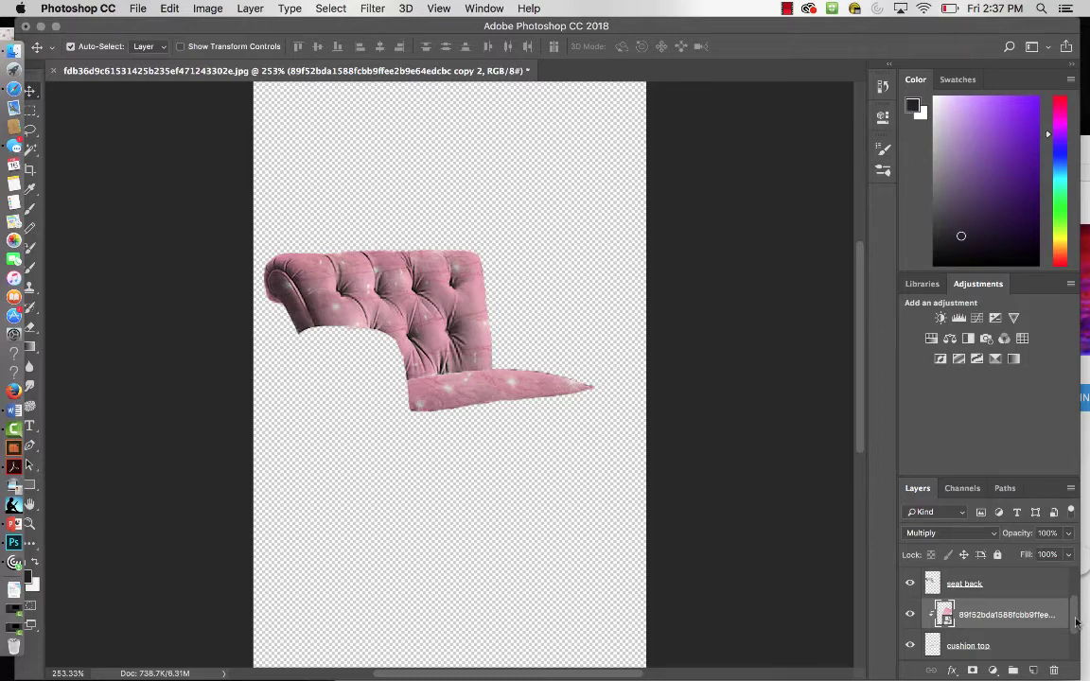
{"action": "scroll", "coordinate": [1075, 622], "scroll_direction": "down", "scroll_amount": 3}
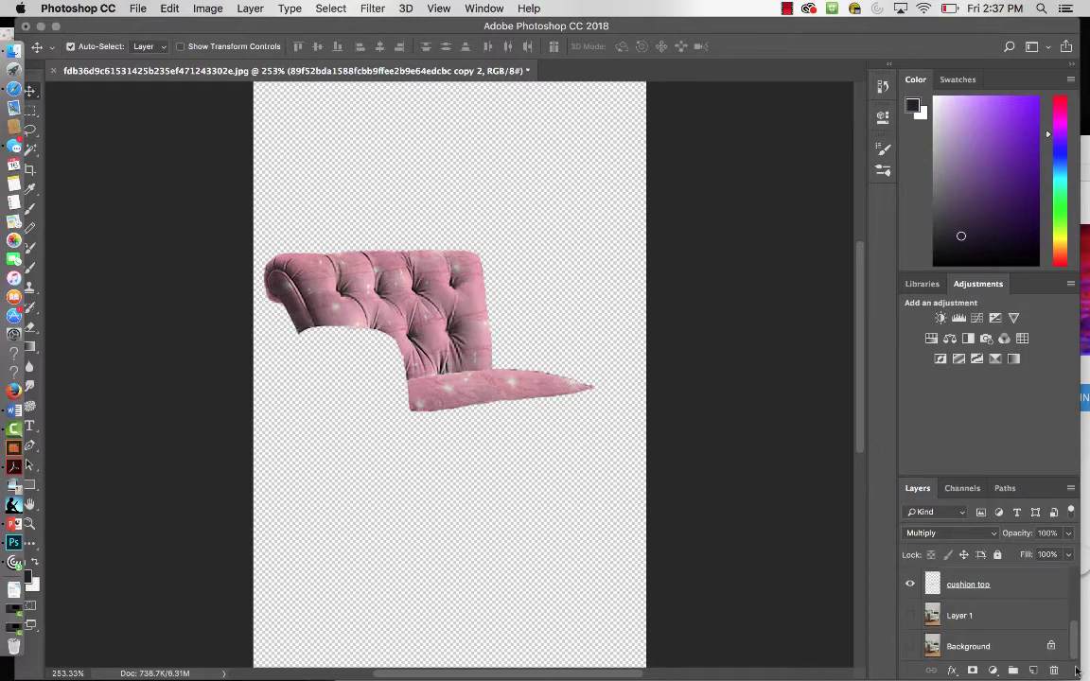
{"action": "left_click", "coordinate": [910, 616]}
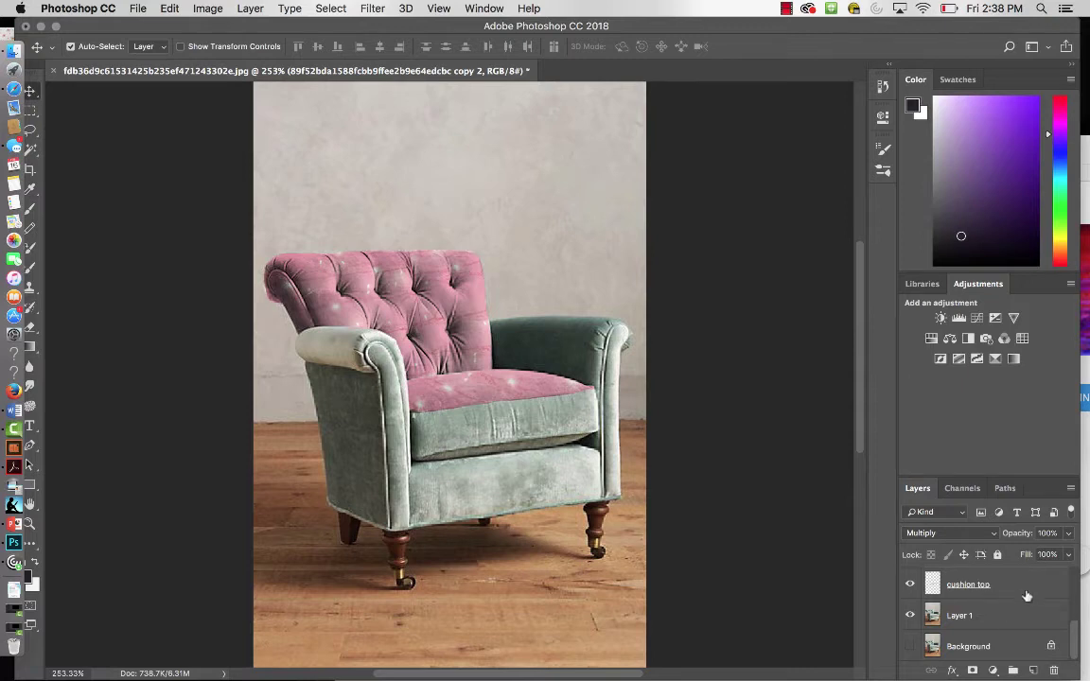
{"action": "scroll", "coordinate": [967, 586], "scroll_direction": "up", "scroll_amount": 2}
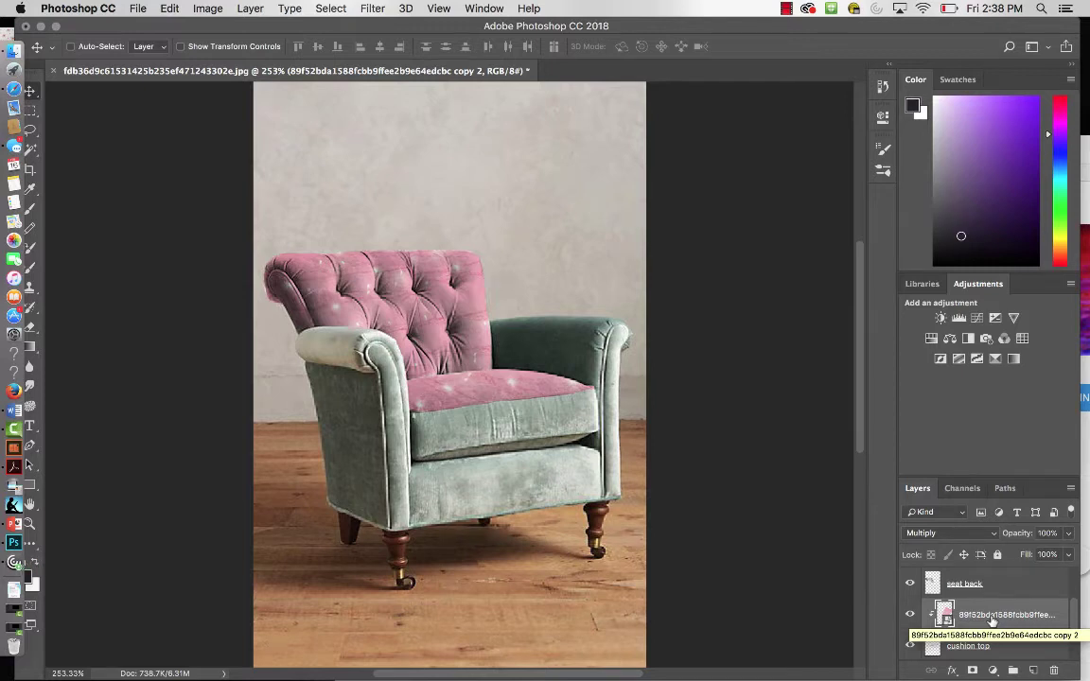
{"action": "key", "text": "super+j"}
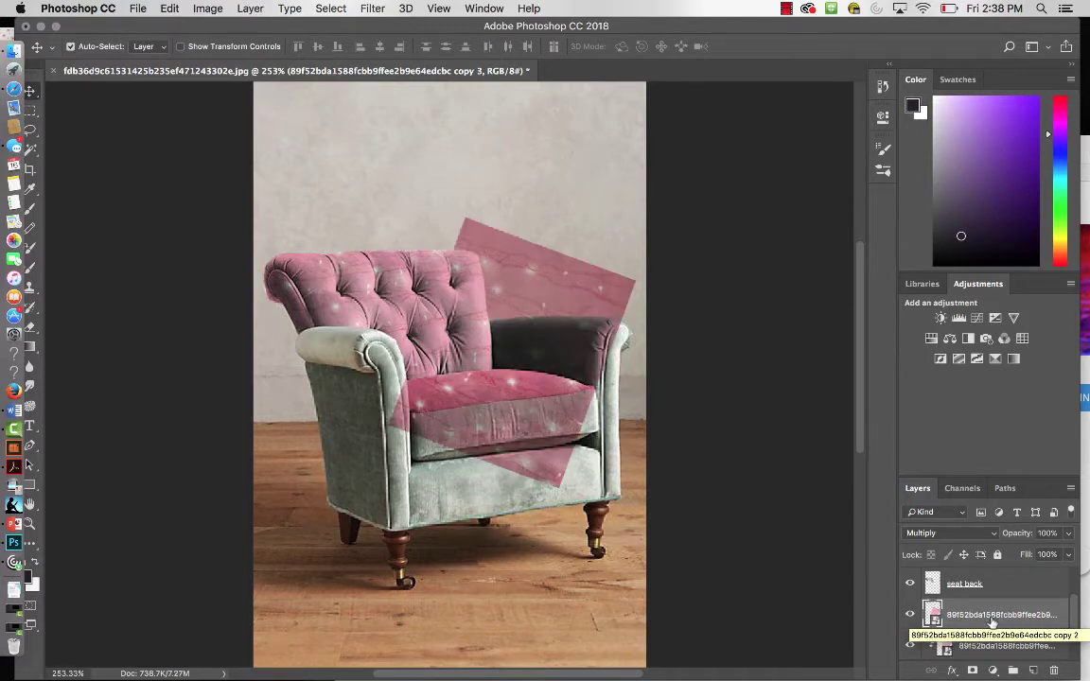
{"action": "key", "text": "super+z"}
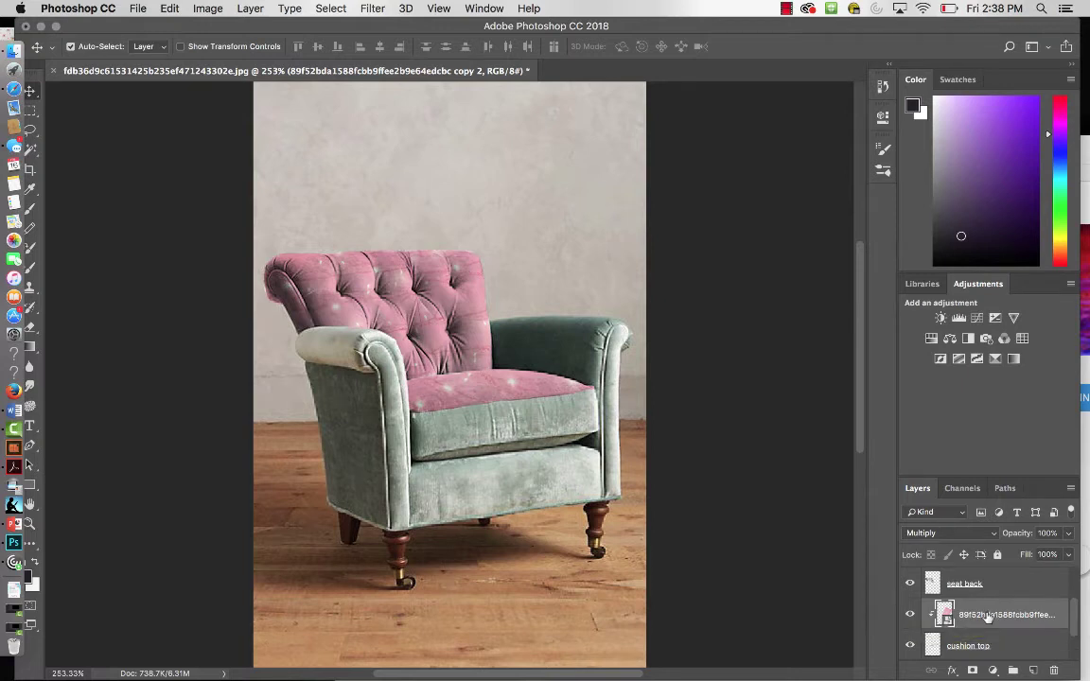
- Duplicate the pink image layer clipped to the cushion top and clip the duplicate to it as well
{"action": "scroll", "coordinate": [990, 625], "scroll_direction": "down", "scroll_amount": 1}
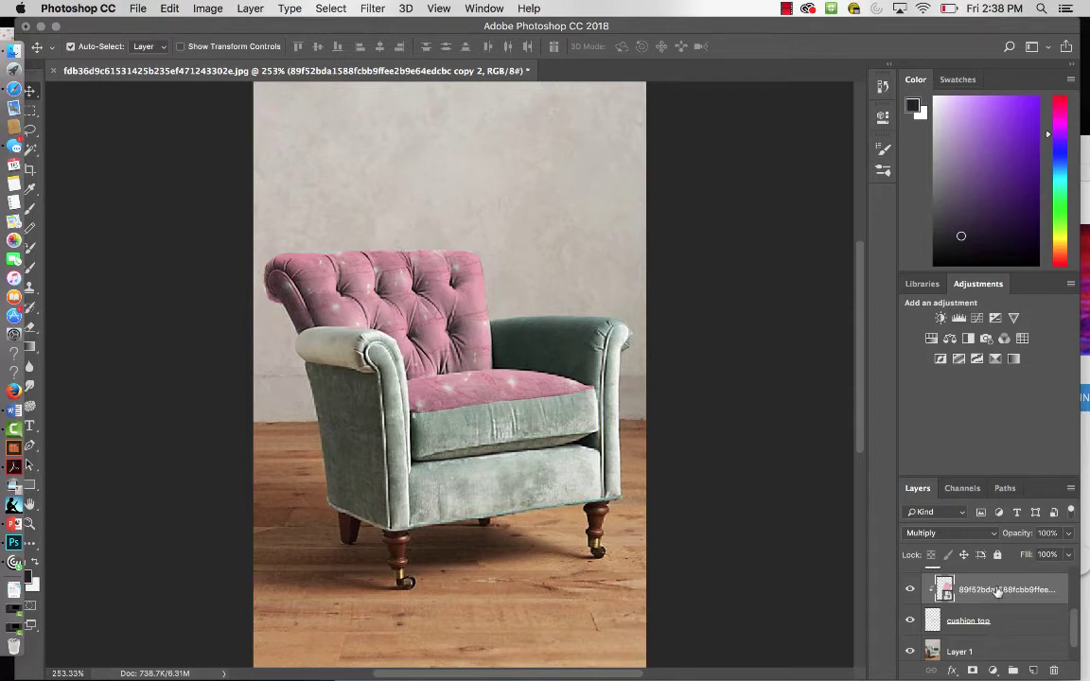
{"action": "key", "text": "super+j"}
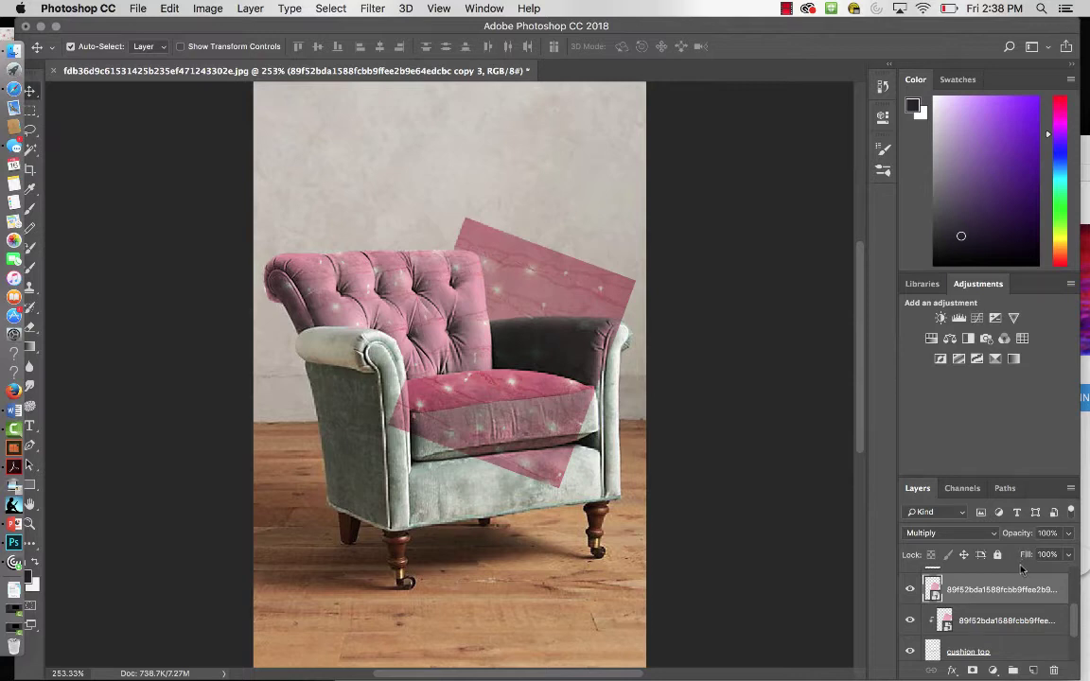
{"action": "left_click_drag", "start_coordinate": [1020, 574], "coordinate": [1019, 600]}
{"action": "left_click", "coordinate": [1023, 603], "text": "alt"}
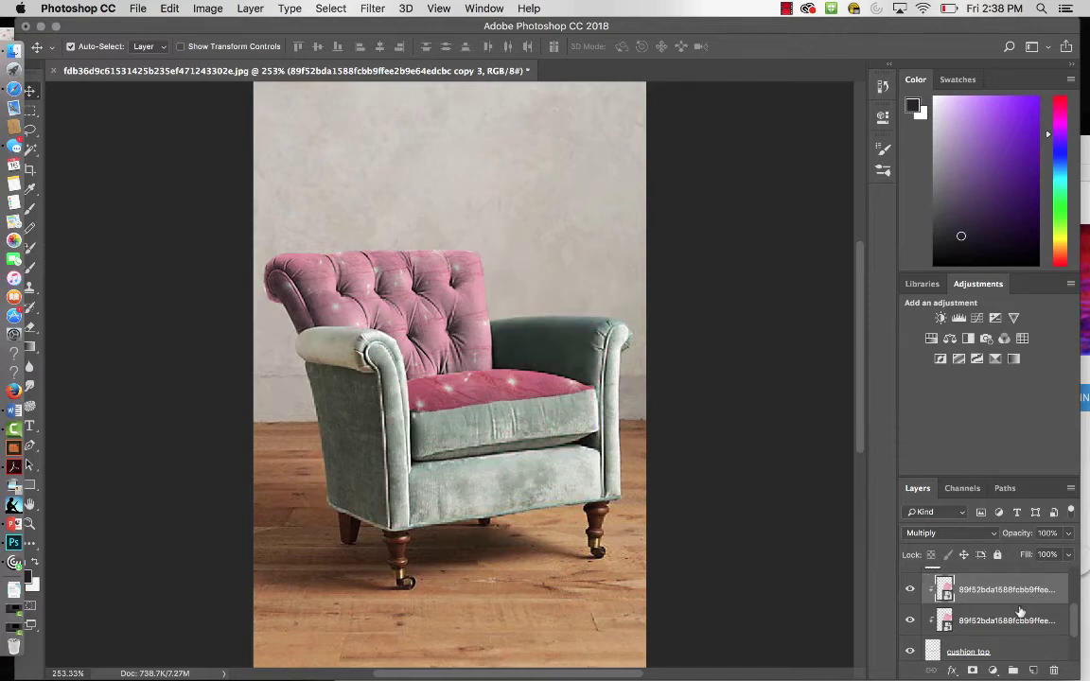
- Duplicate both pink image layers clipped to the seat back and clip the duplicates to it as well
{"action": "scroll", "coordinate": [1019, 611], "scroll_direction": "up", "scroll_amount": 2}
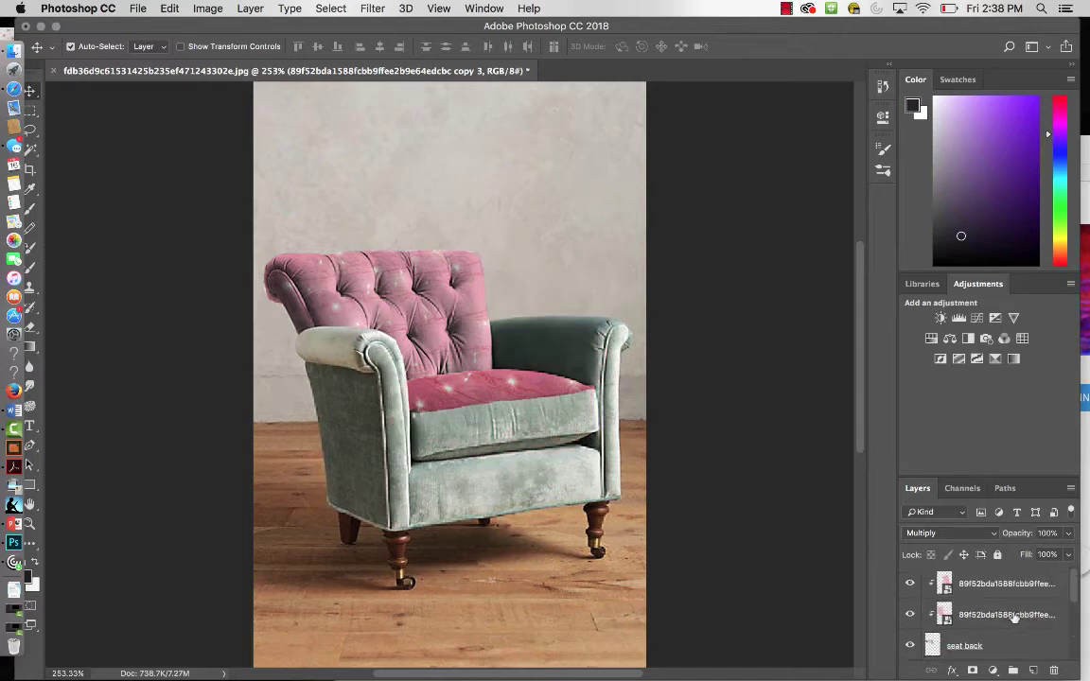
{"action": "left_click", "coordinate": [1010, 611]}
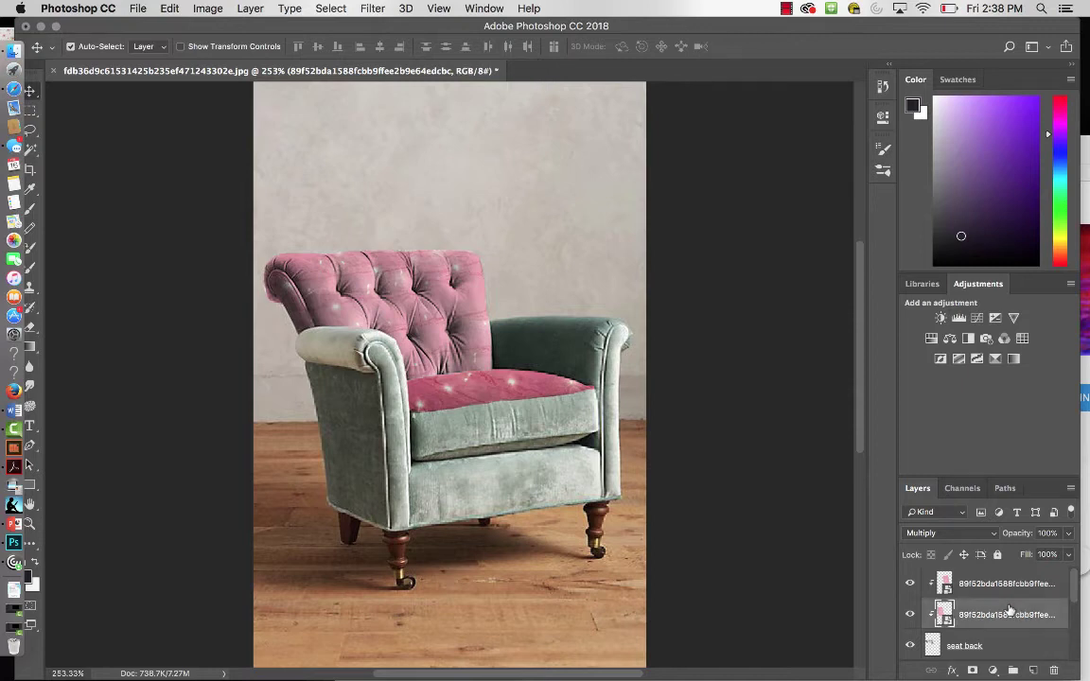
{"action": "left_click_drag", "start_coordinate": [1010, 611], "coordinate": [1017, 621]}
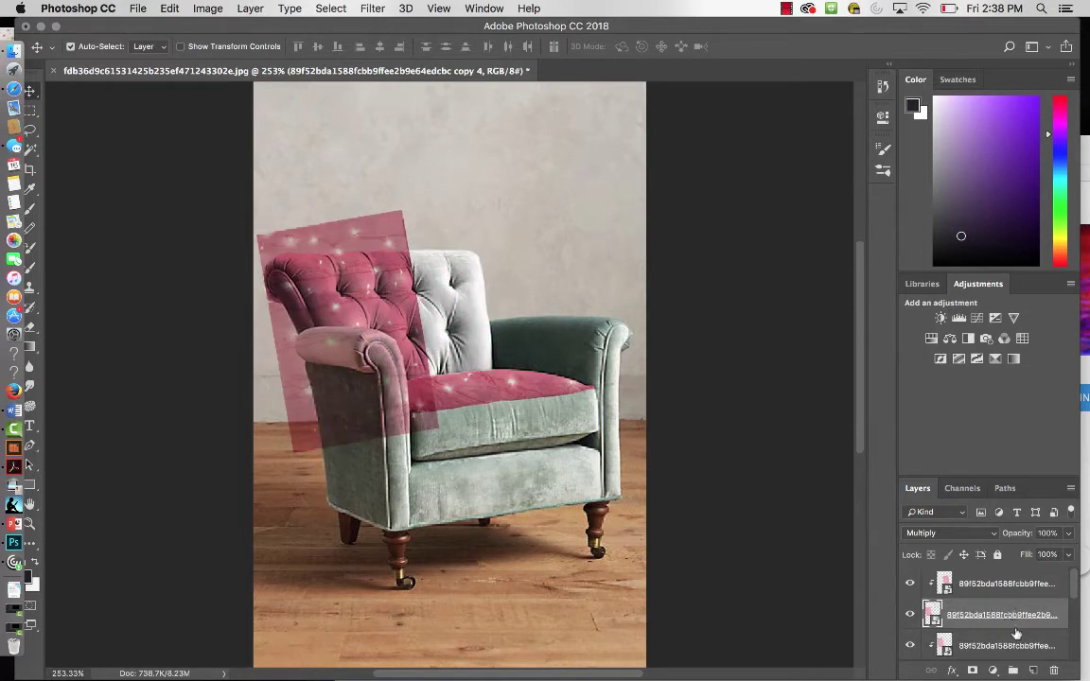
{"action": "left_click", "coordinate": [1018, 627], "text": "alt"}
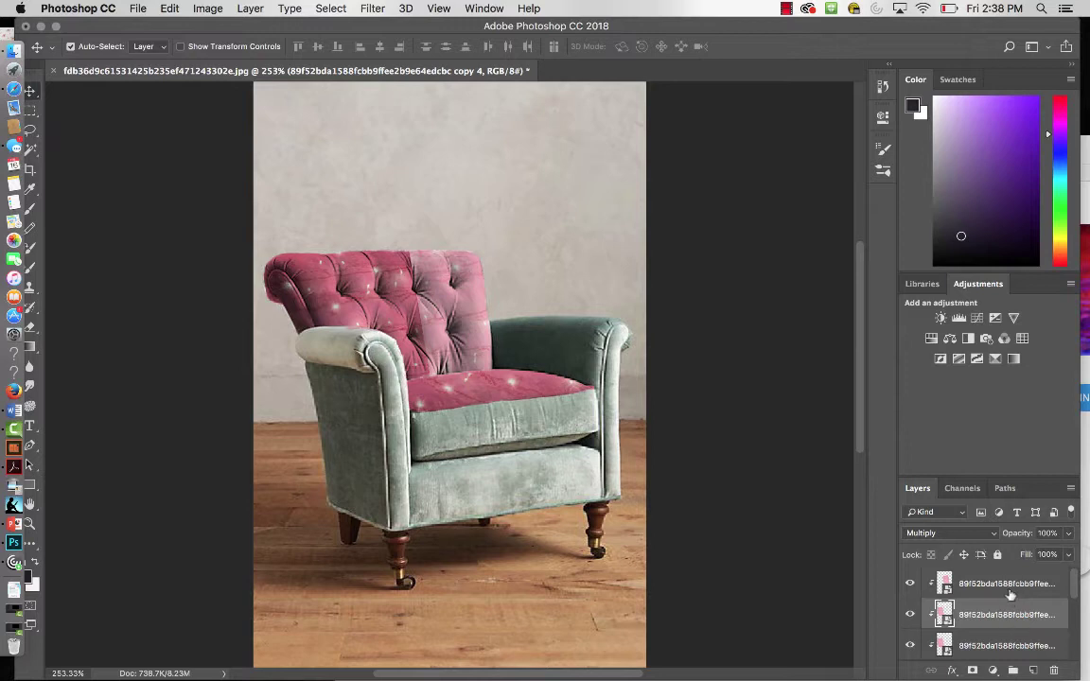
{"action": "left_click", "coordinate": [1016, 582]}
{"action": "left_click_drag", "start_coordinate": [1016, 582], "coordinate": [1018, 592]}
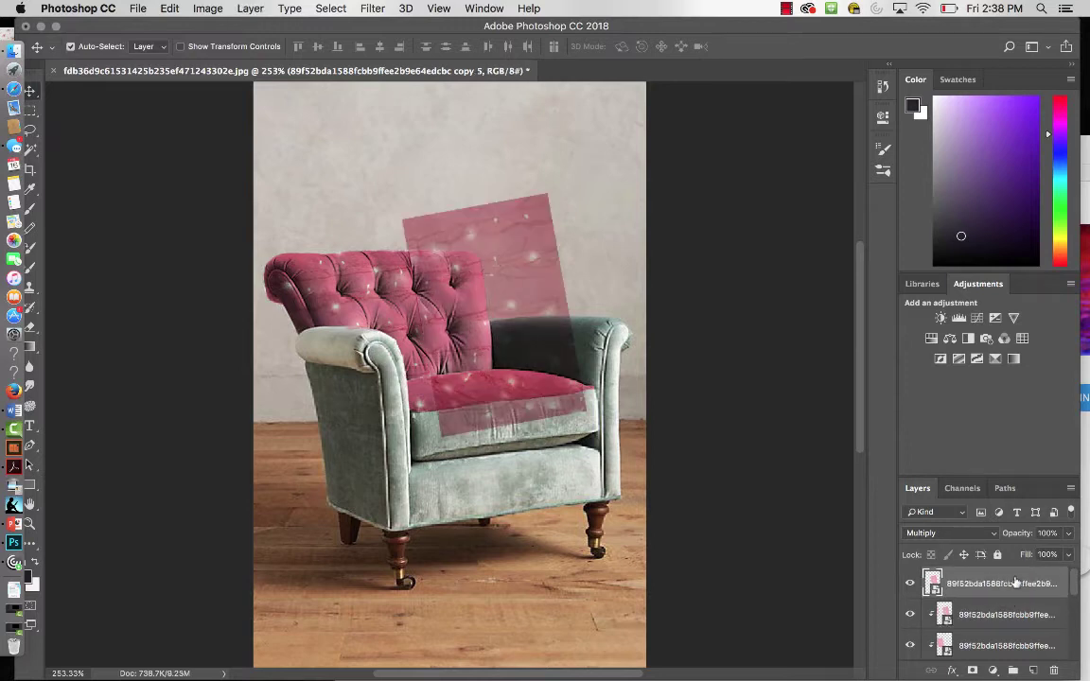
{"action": "left_click", "coordinate": [1020, 595], "text": "alt"}
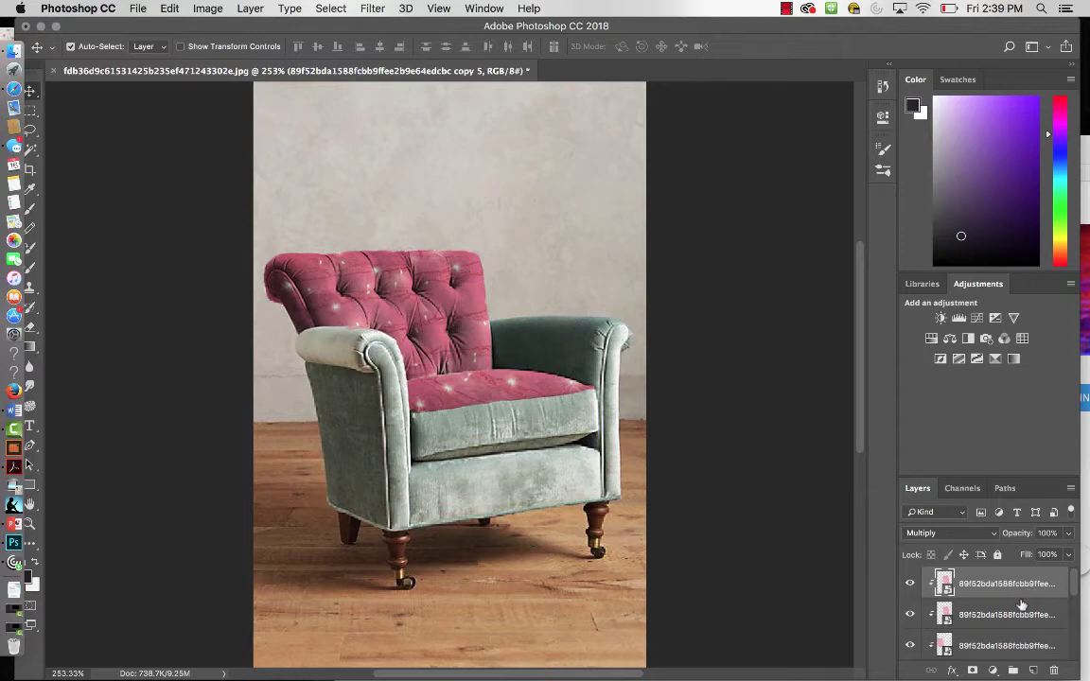
- Change the blend mode of both new seat-back duplicates to Screen
{"action": "left_click", "coordinate": [993, 538]}
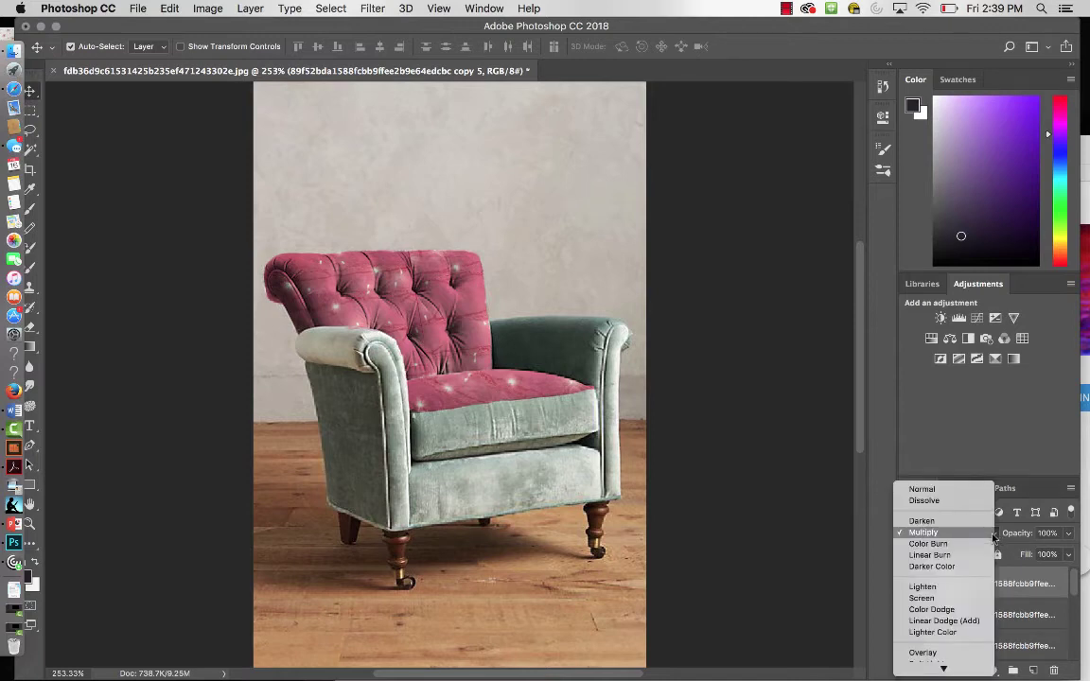
{"action": "left_click", "coordinate": [973, 599]}
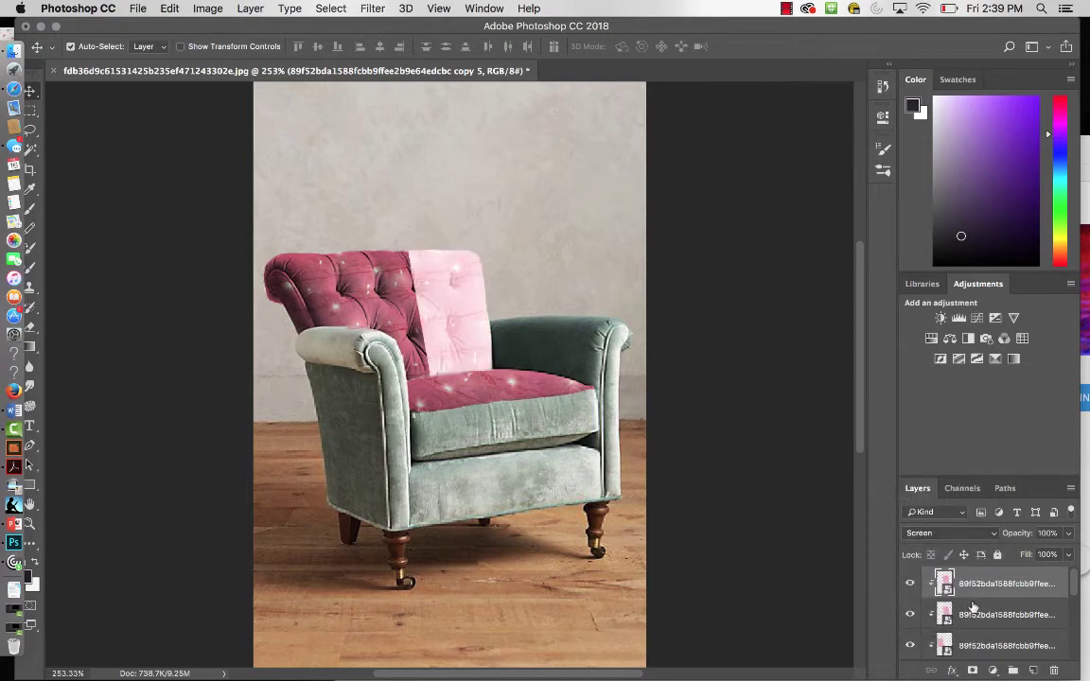
{"action": "left_click", "coordinate": [987, 646]}
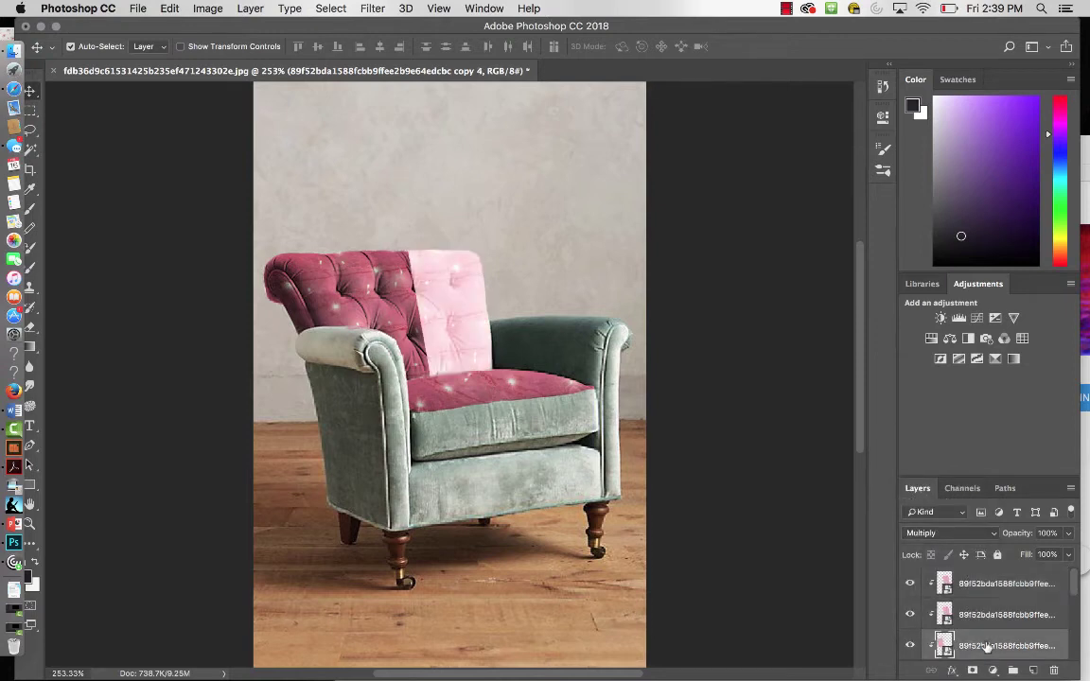
{"action": "left_click", "coordinate": [946, 533]}
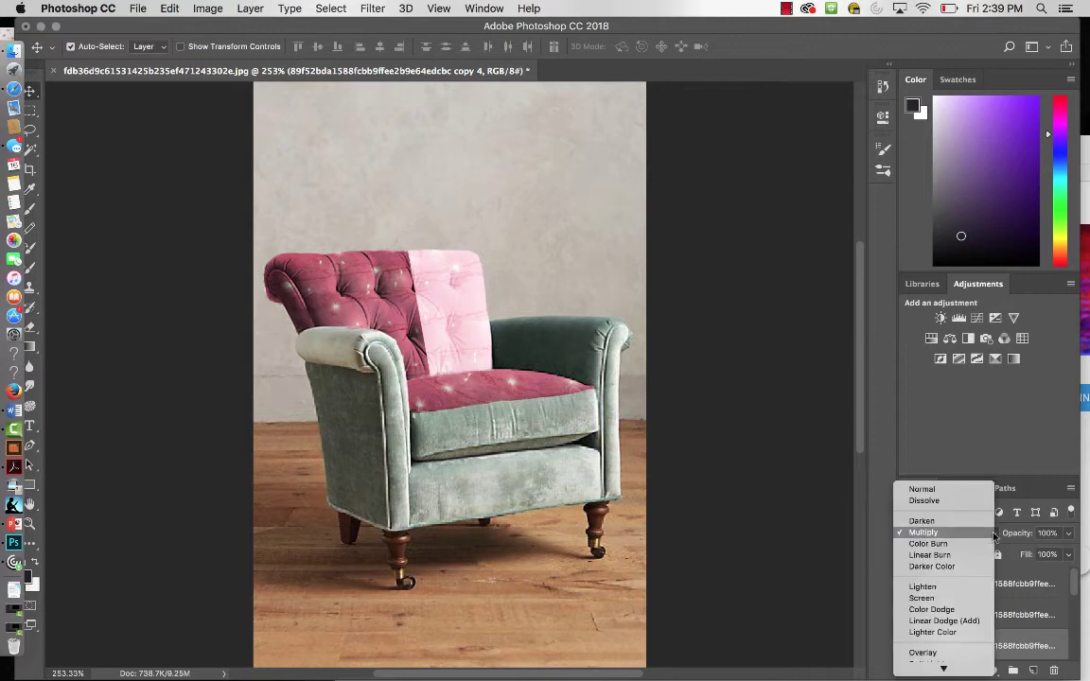
{"action": "left_click", "coordinate": [955, 598]}
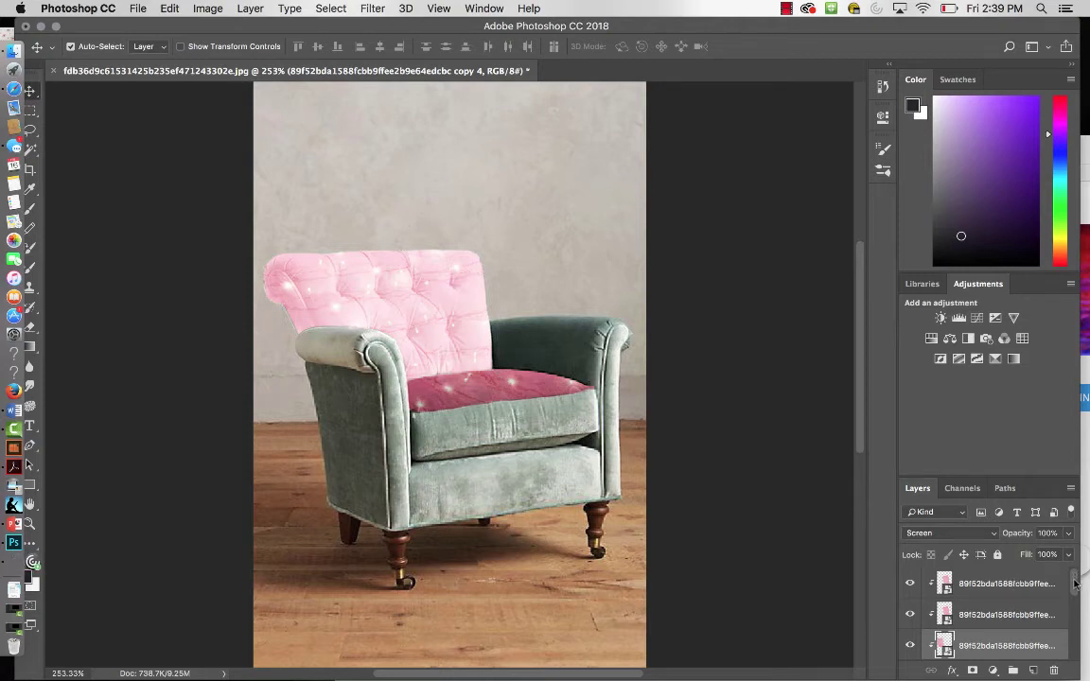
- Lower the opacity of the Screen duplicate covering the left part of the seat back to 47%
{"action": "scroll", "coordinate": [1075, 598], "scroll_direction": "down", "scroll_amount": 1}
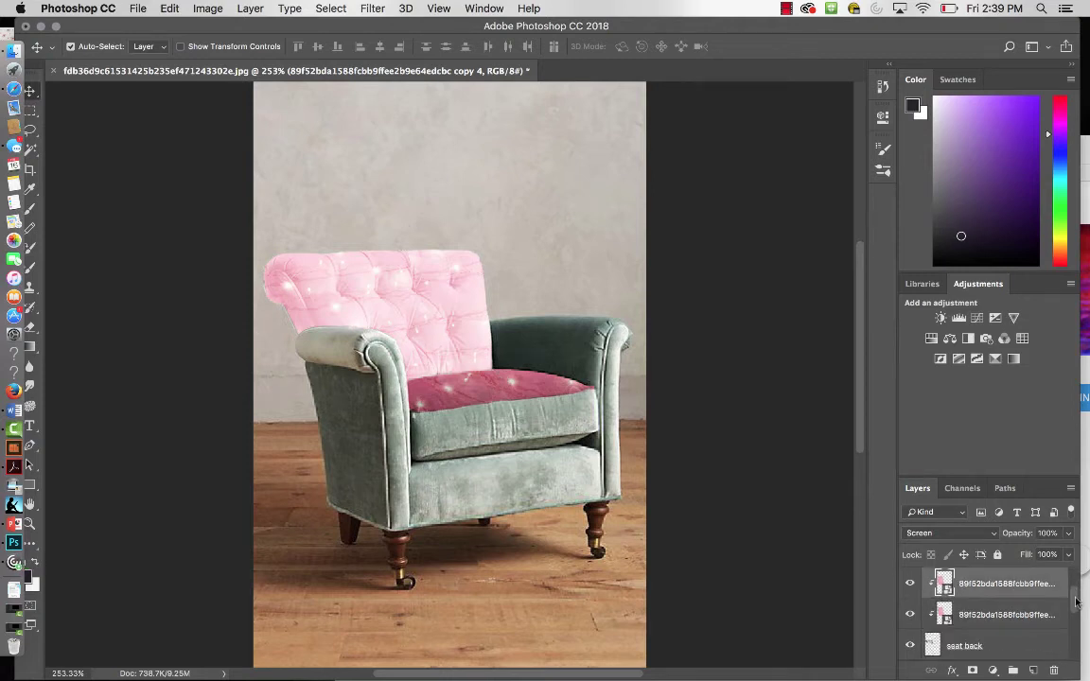
{"action": "left_click", "coordinate": [1008, 647]}
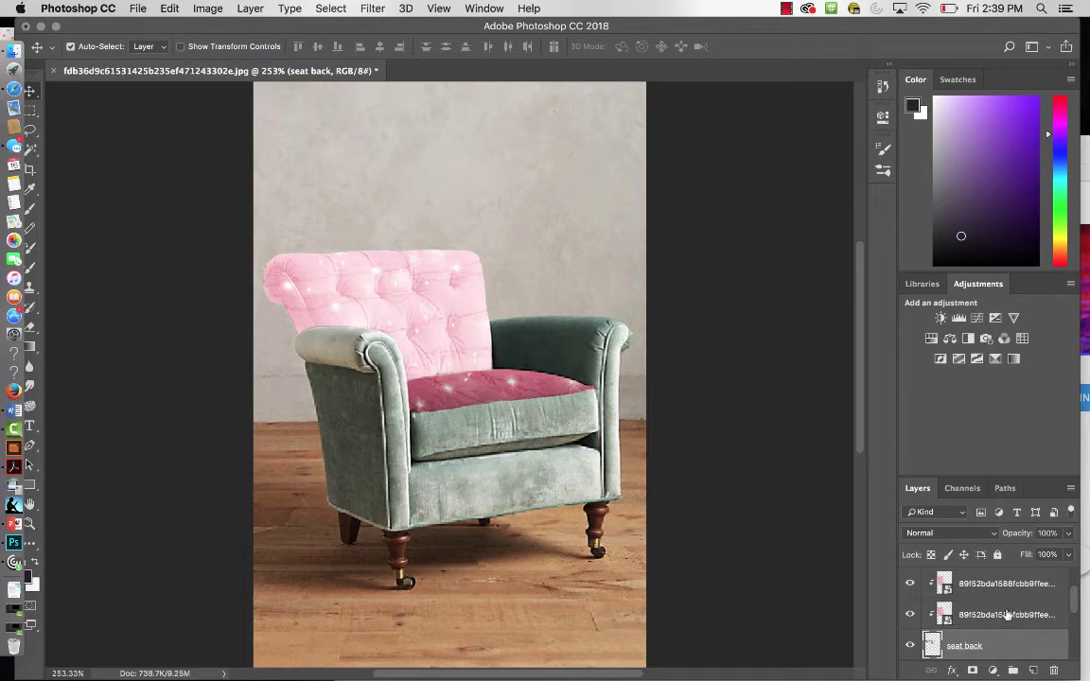
{"action": "left_click", "coordinate": [1009, 615]}
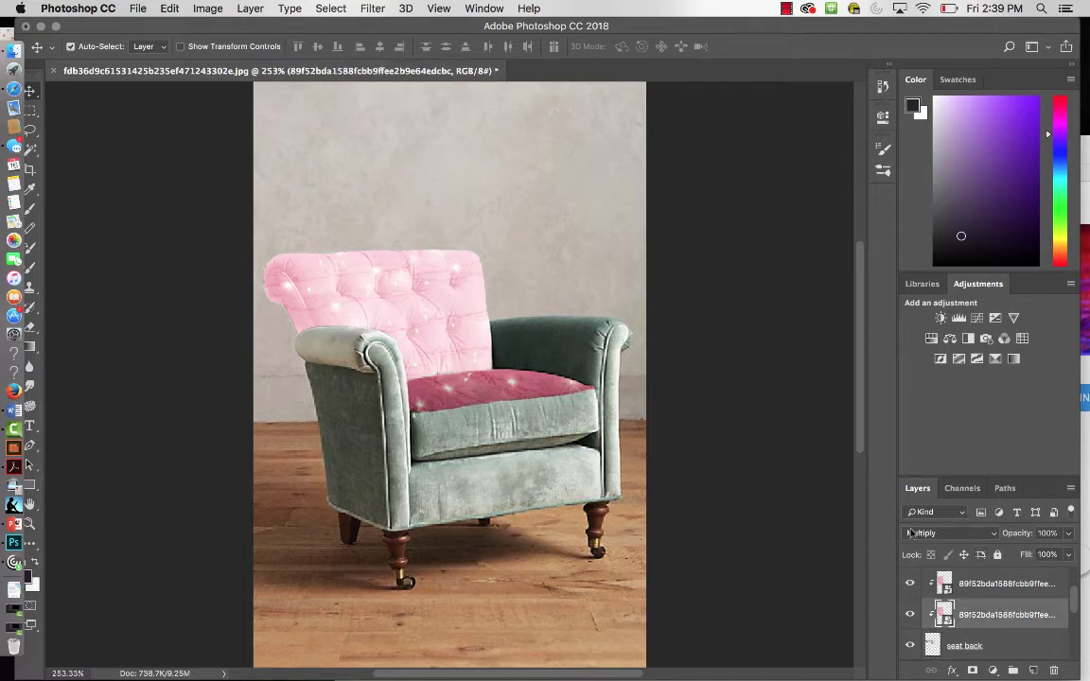
{"action": "left_click", "coordinate": [1003, 584]}
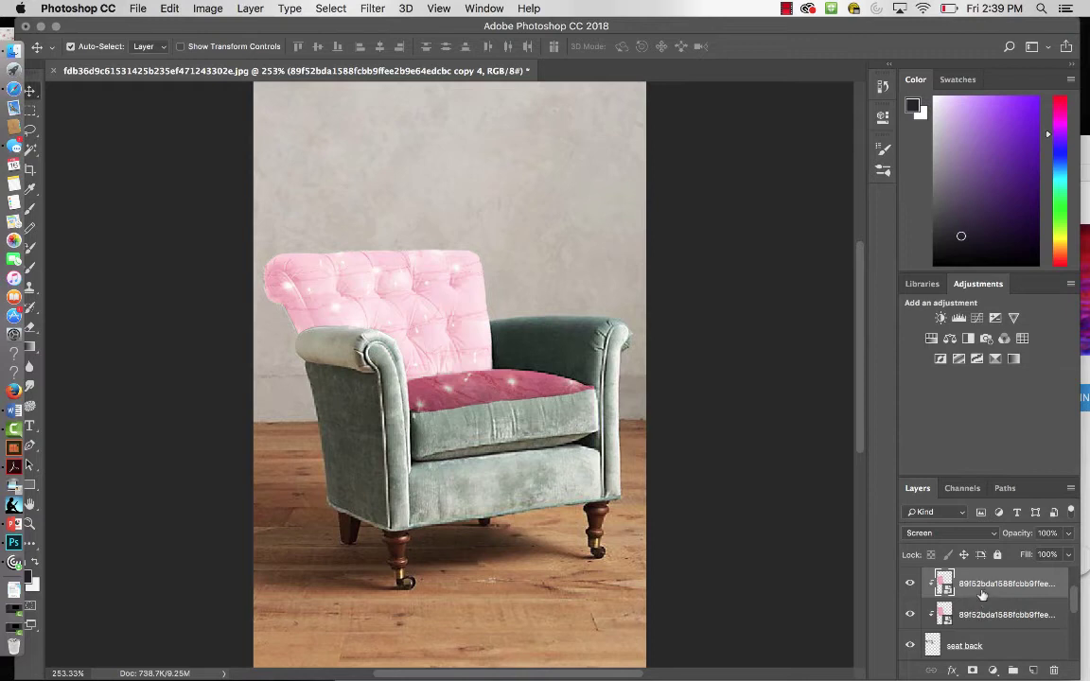
{"action": "left_click", "coordinate": [1070, 533]}
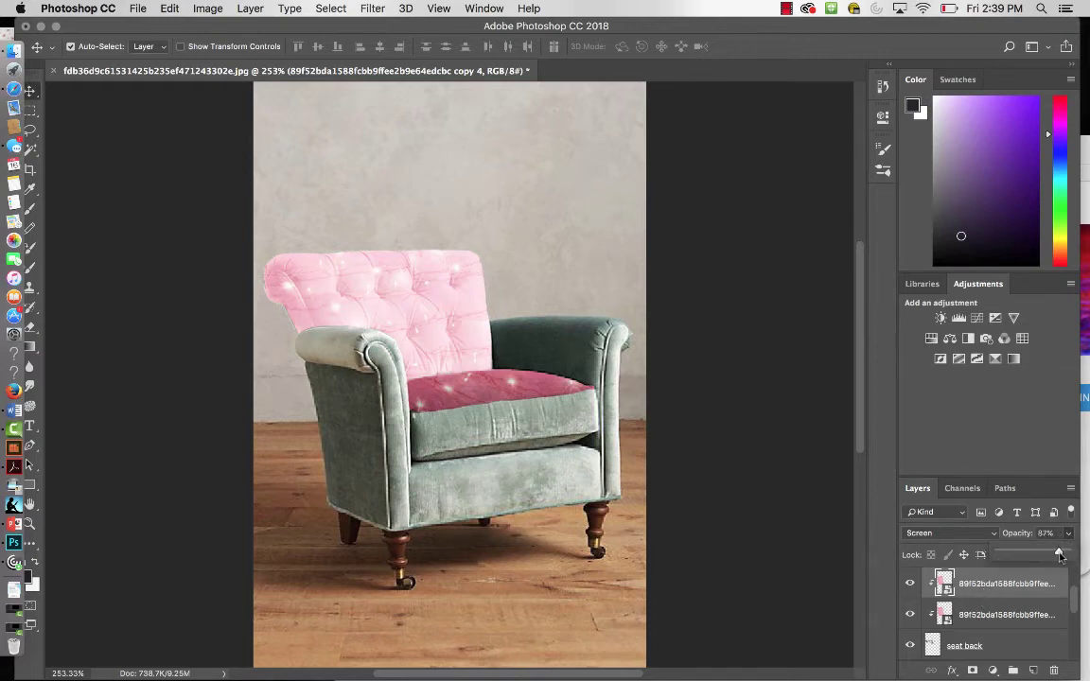
{"action": "left_click_drag", "start_coordinate": [1068, 554], "coordinate": [1031, 556]}
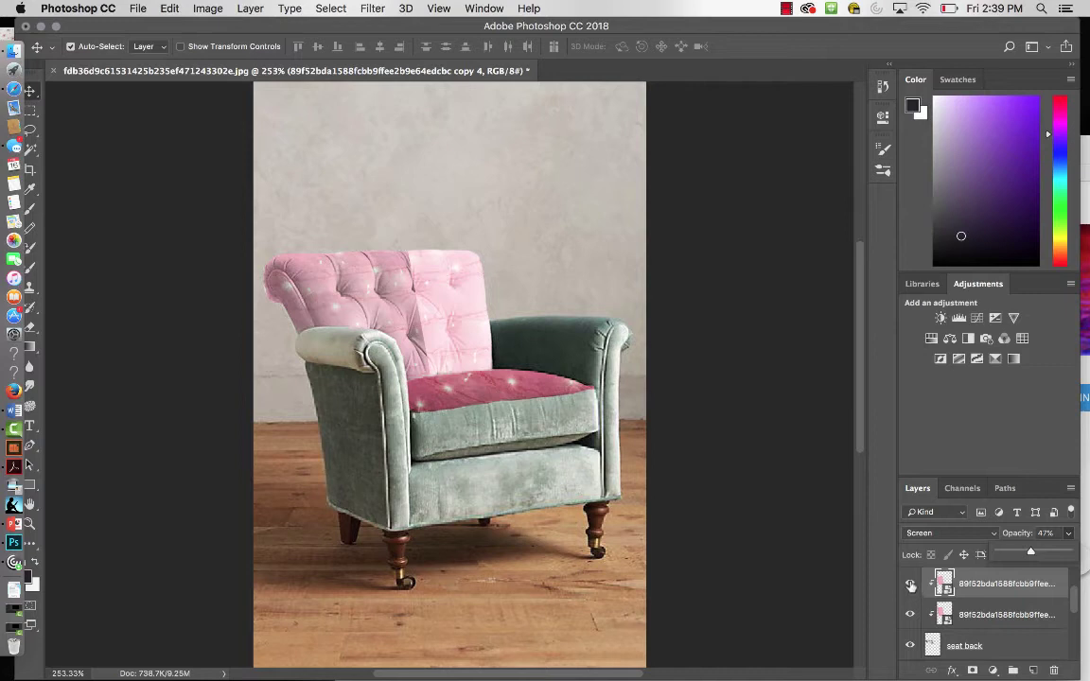
- Compare the seat back with the left duplicate hidden and shown, and delete both Screen duplicates
{"action": "left_click", "coordinate": [911, 584]}
{"action": "left_click", "coordinate": [910, 586]}
{"action": "left_click", "coordinate": [910, 586]}
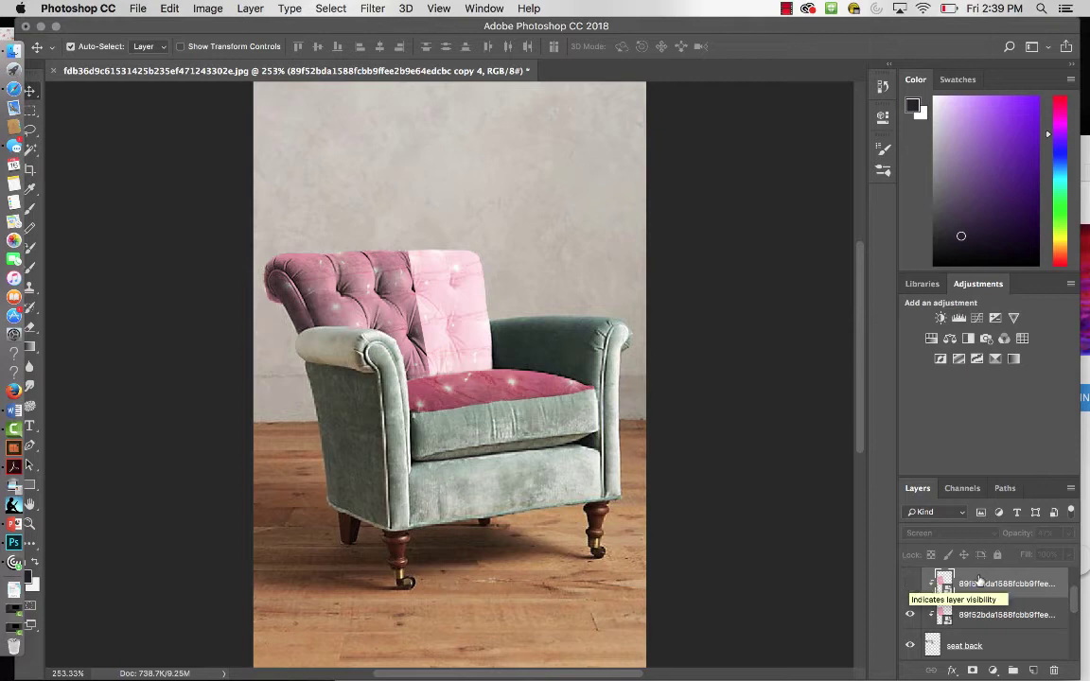
{"action": "key", "text": "Delete"}
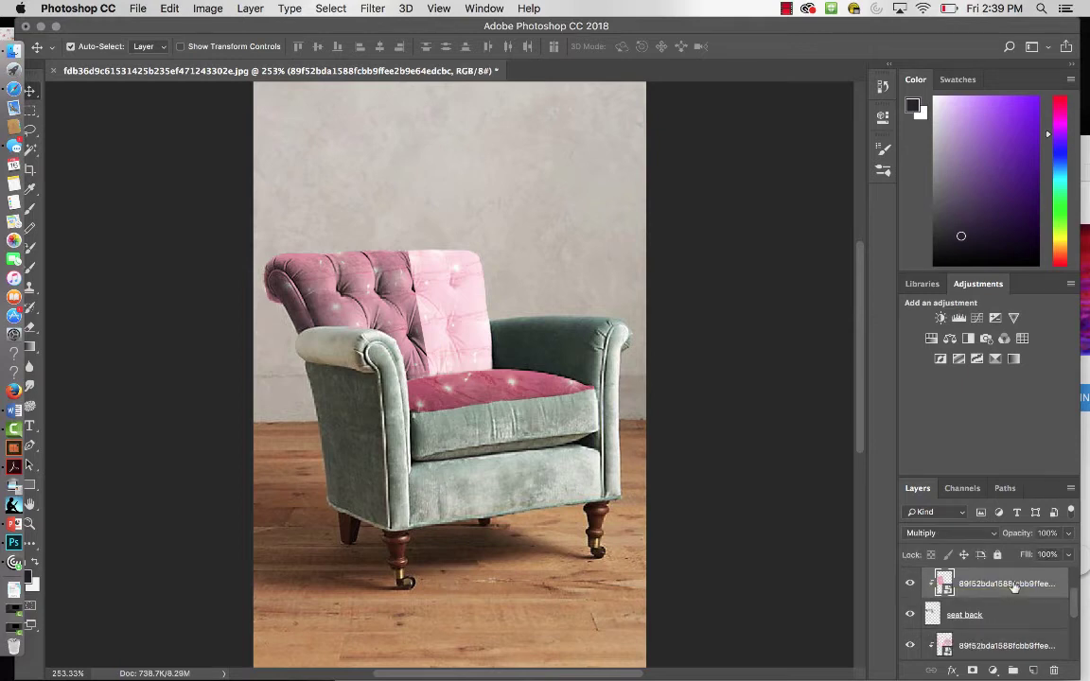
{"action": "scroll", "coordinate": [1010, 637], "scroll_direction": "down", "scroll_amount": 2}
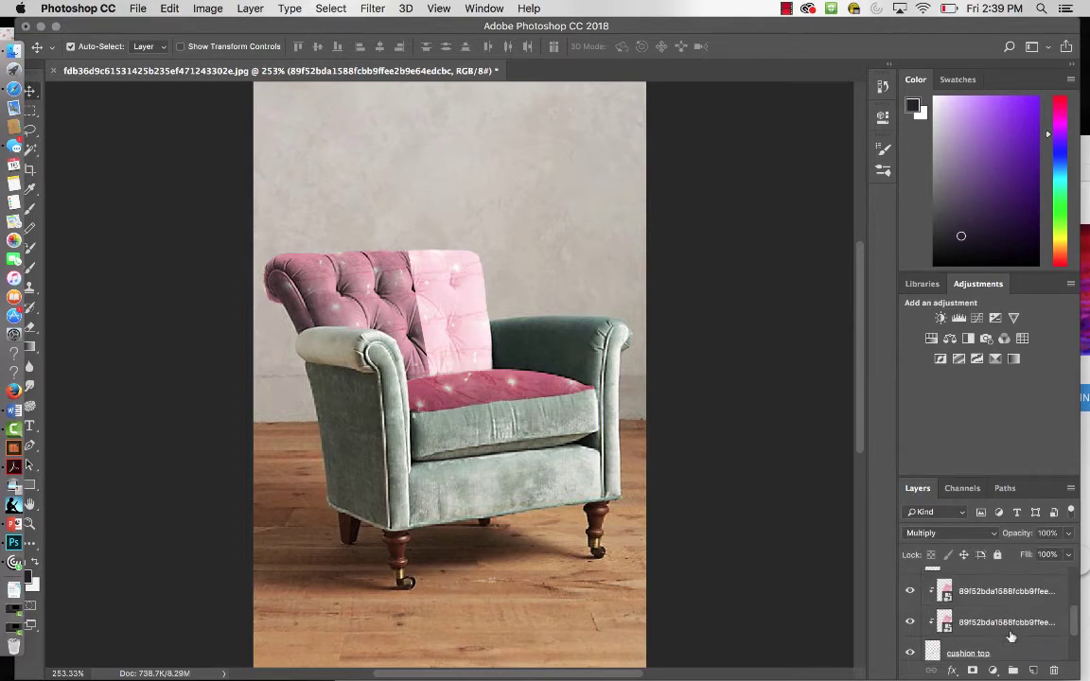
{"action": "scroll", "coordinate": [1010, 636], "scroll_direction": "up", "scroll_amount": 1}
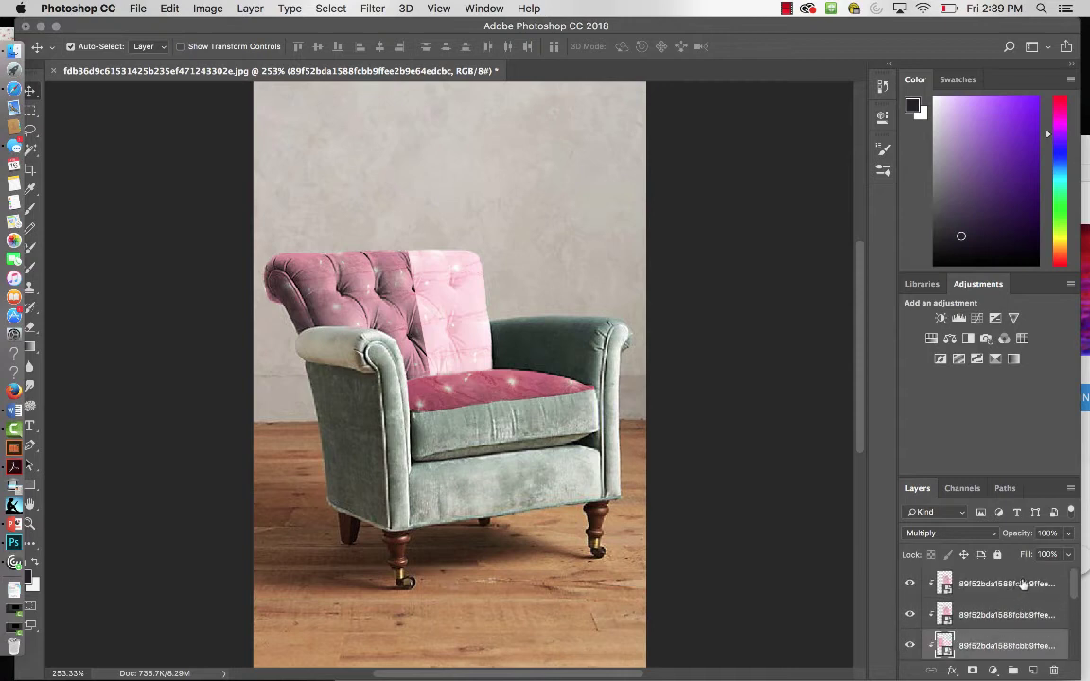
{"action": "left_click", "coordinate": [1022, 585]}
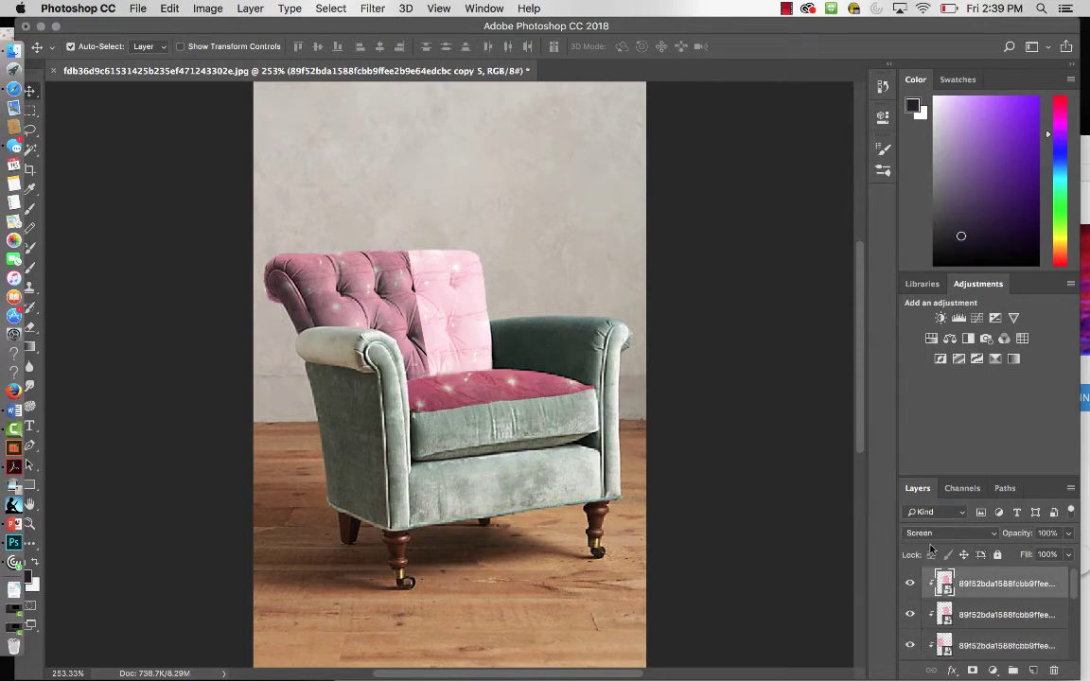
{"action": "key", "text": "Delete"}
- Try Color Dodge and Overlay blending on the upper pink image layer clipped to the cushion top
{"action": "scroll", "coordinate": [986, 612], "scroll_direction": "down", "scroll_amount": 2}
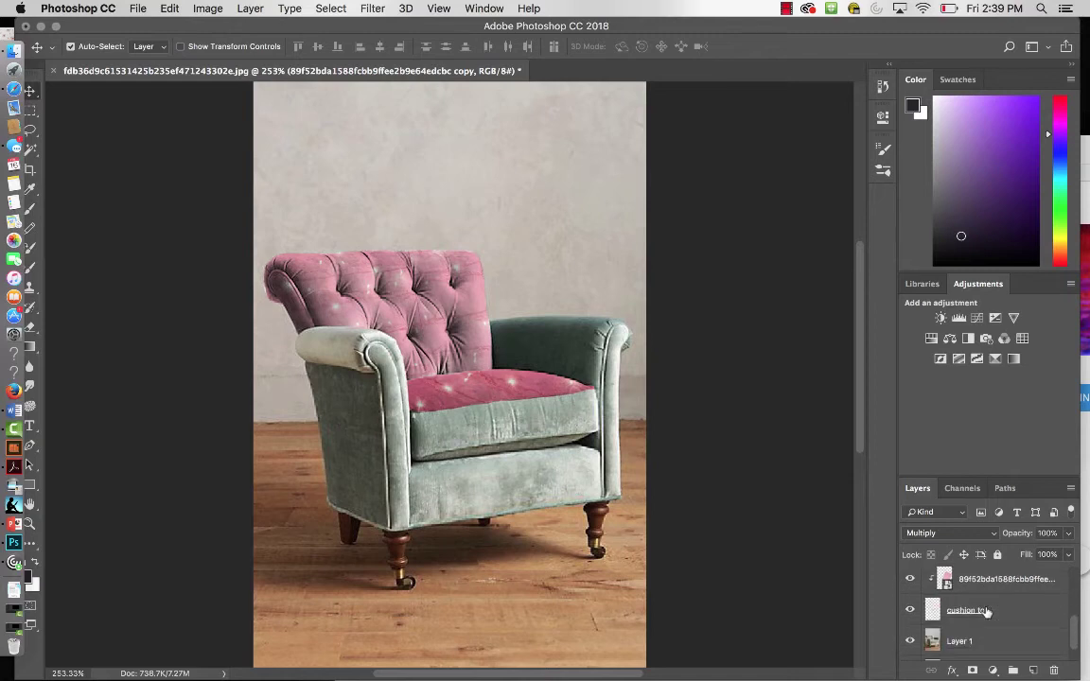
{"action": "scroll", "coordinate": [986, 612], "scroll_direction": "down", "scroll_amount": 1}
{"action": "scroll", "coordinate": [986, 614], "scroll_direction": "up", "scroll_amount": 2}
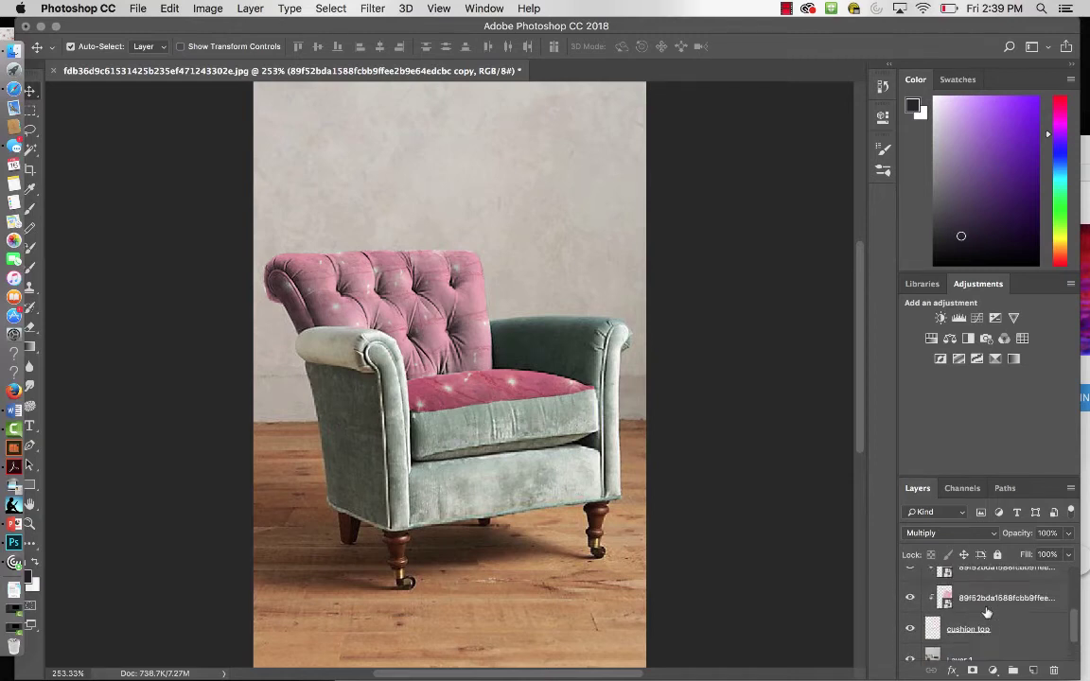
{"action": "scroll", "coordinate": [989, 606], "scroll_direction": "up", "scroll_amount": 1}
{"action": "left_click", "coordinate": [999, 585]}
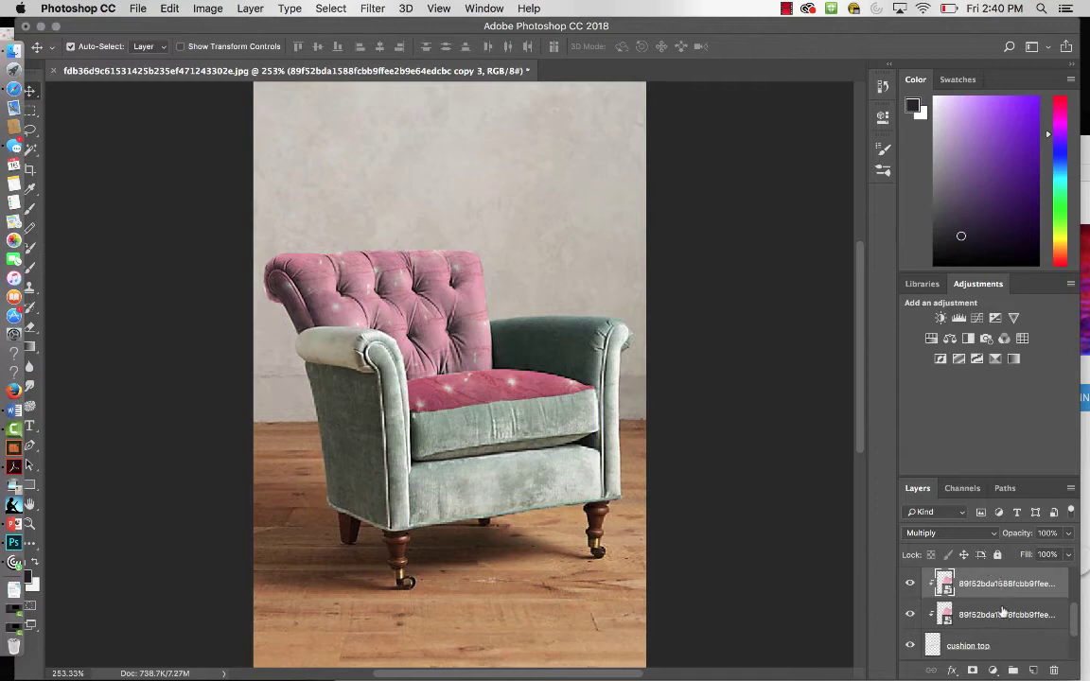
{"action": "left_click", "coordinate": [1003, 614]}
{"action": "left_click", "coordinate": [994, 584]}
{"action": "left_click", "coordinate": [995, 536]}
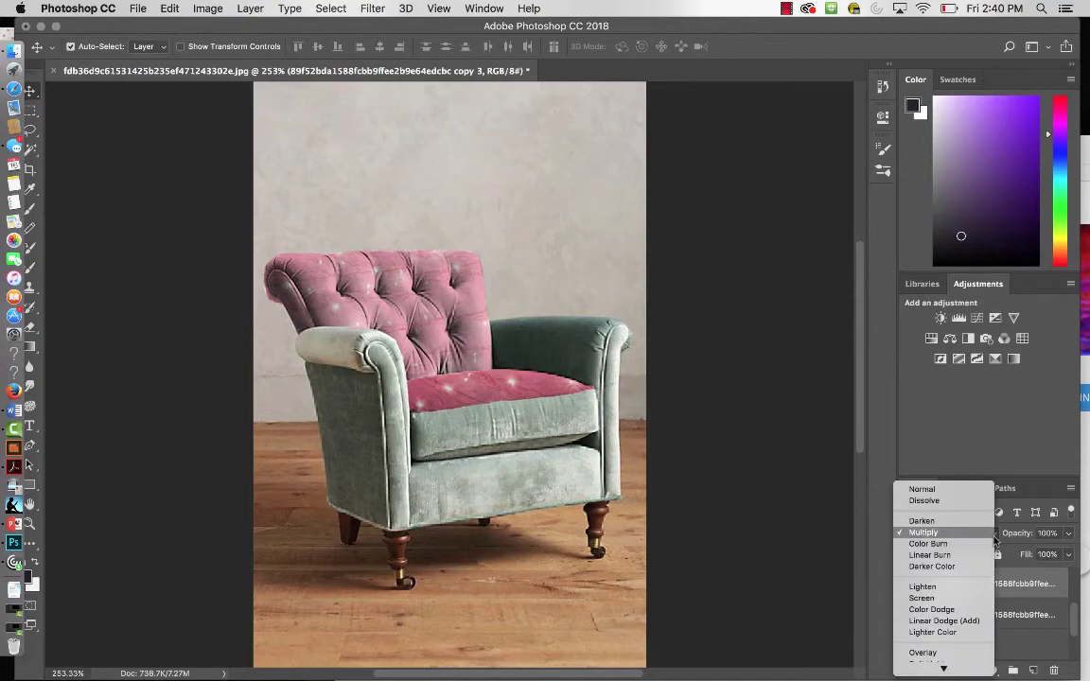
{"action": "left_click", "coordinate": [965, 610]}
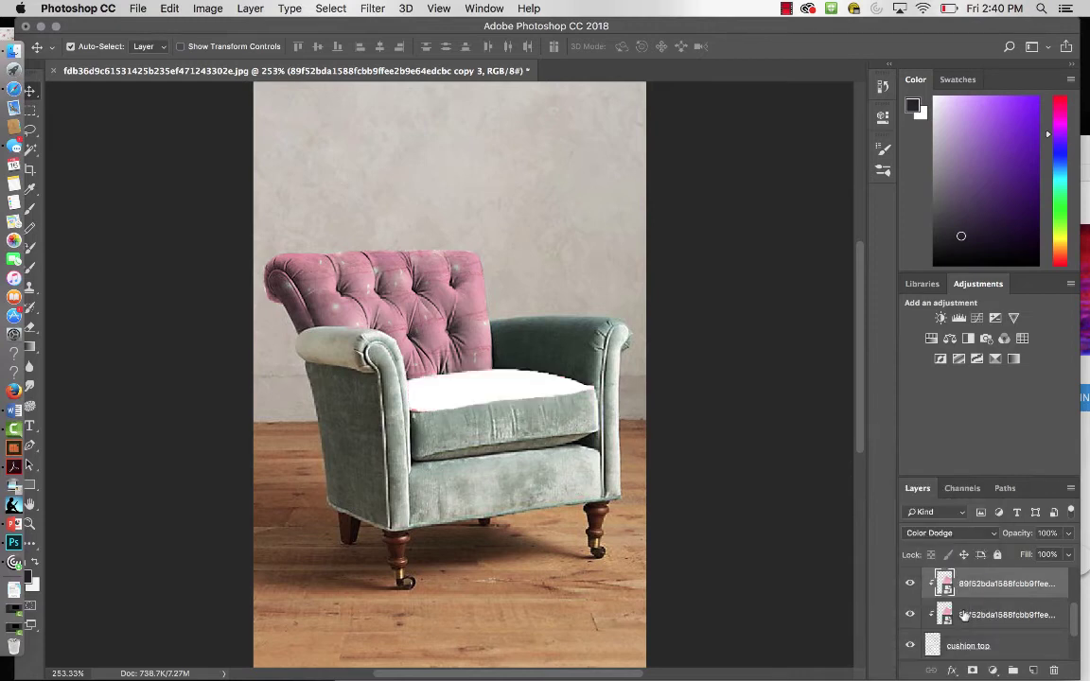
{"action": "left_click", "coordinate": [995, 536]}
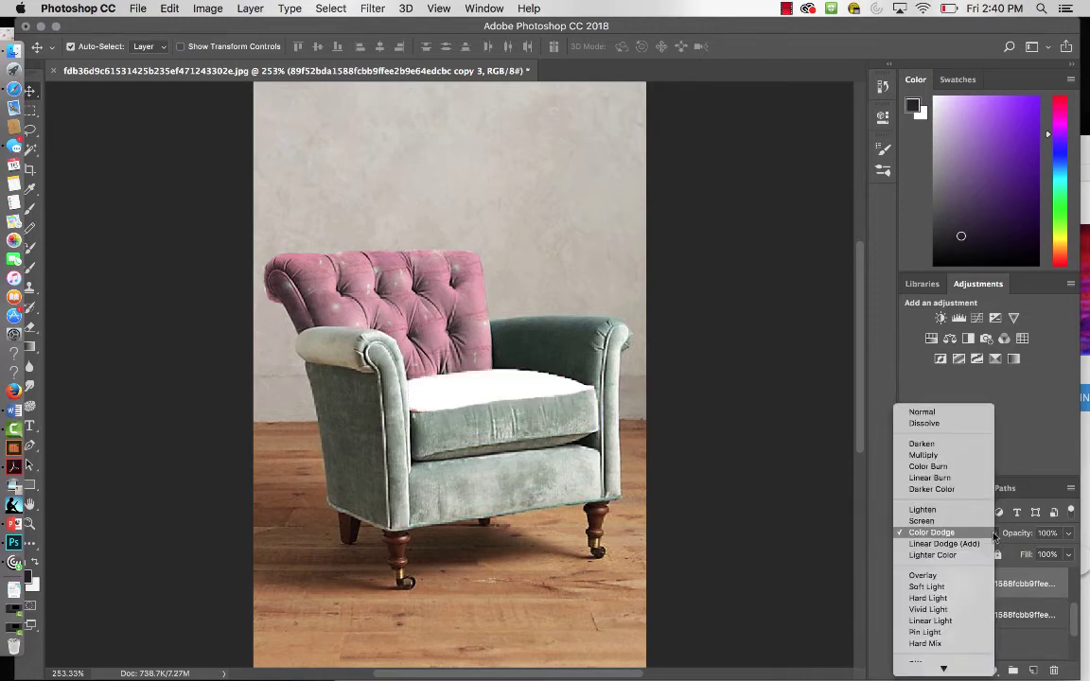
{"action": "left_click", "coordinate": [953, 576]}
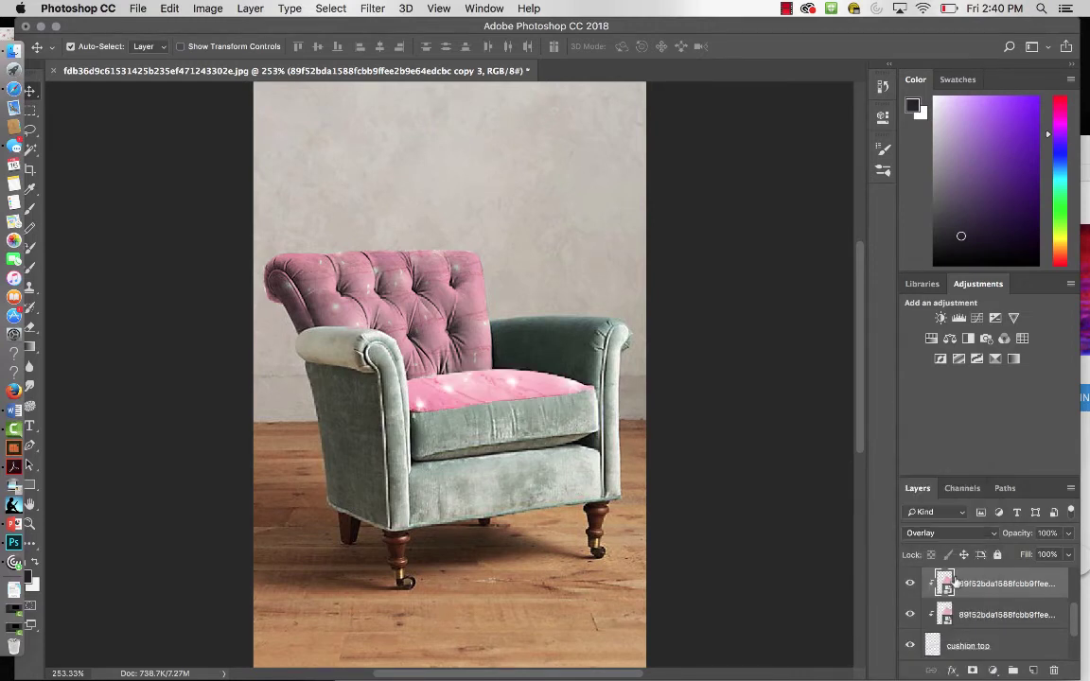
- Try Hard Light on the upper cushion-top image layer, settle on Pin Light, and compare the layer hidden and shown
{"action": "left_click", "coordinate": [995, 535]}
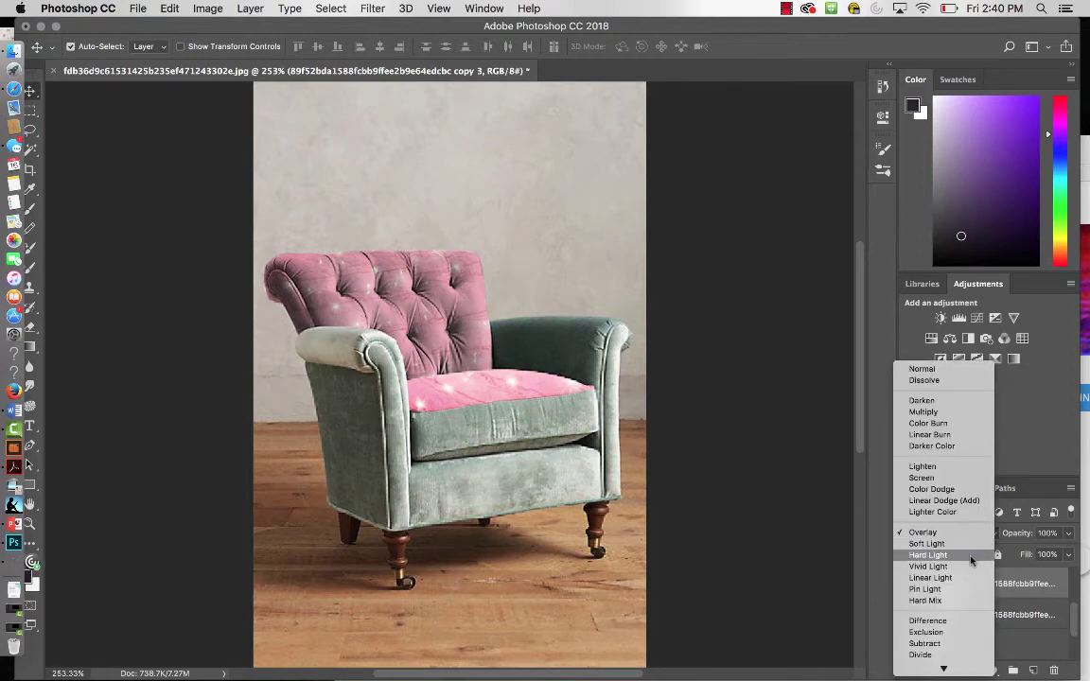
{"action": "left_click", "coordinate": [979, 556]}
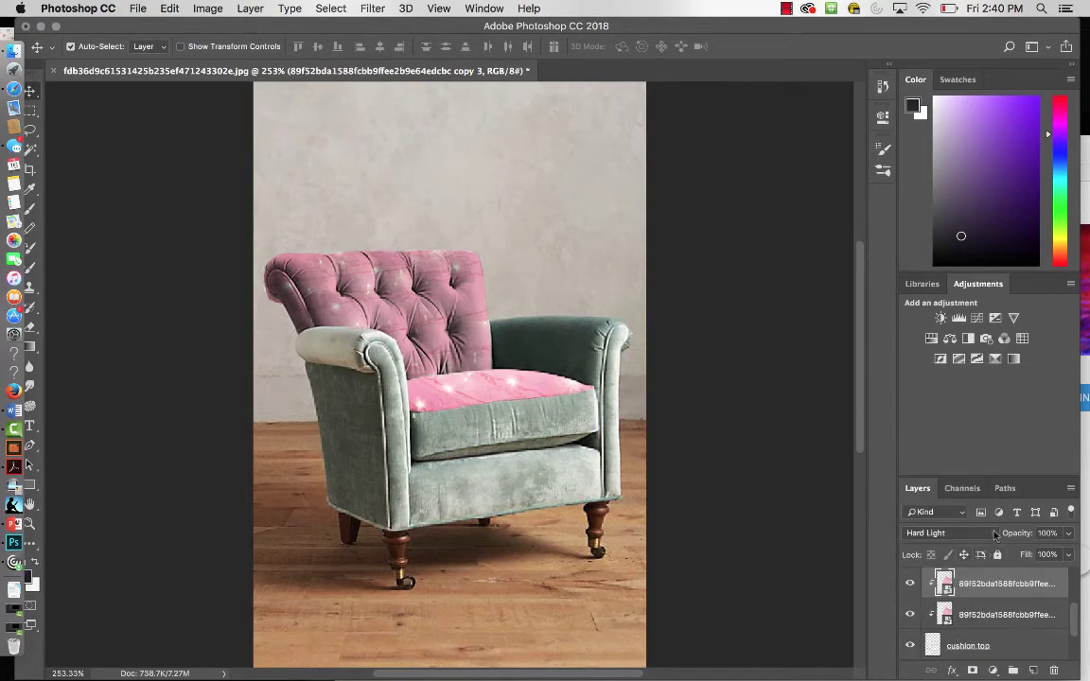
{"action": "left_click", "coordinate": [994, 536]}
{"action": "left_click", "coordinate": [968, 565]}
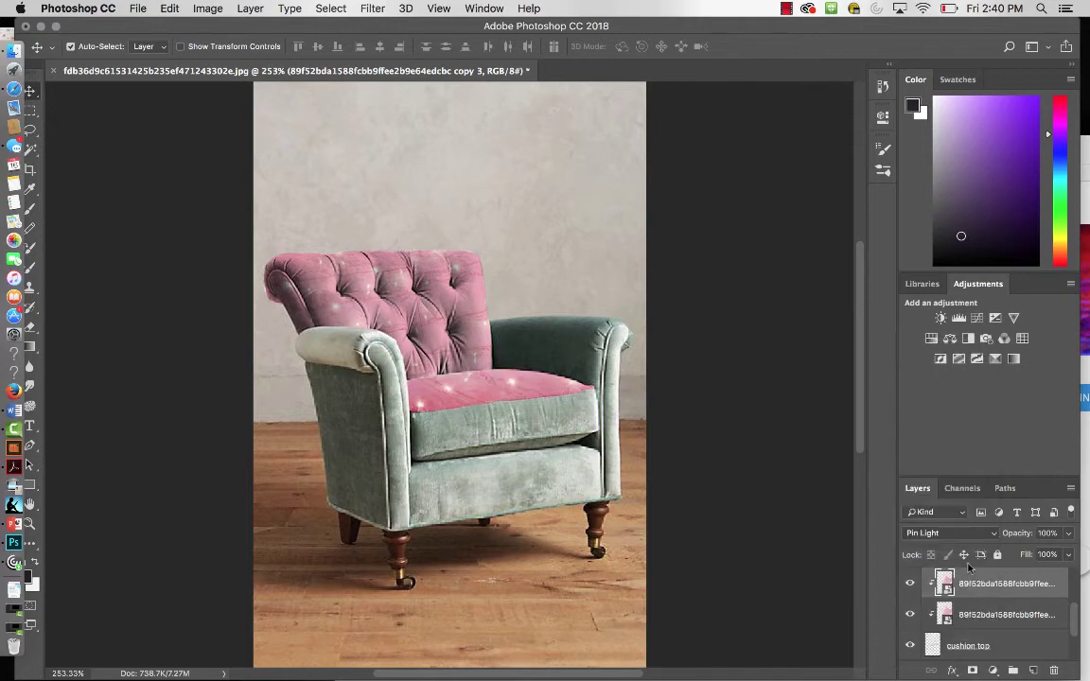
{"action": "left_click", "coordinate": [911, 585]}
{"action": "left_click", "coordinate": [910, 585]}
- Try Pin Light blending on the pink image layer over the left part of the seat back, and restore Multiply
{"action": "left_click", "coordinate": [966, 615]}
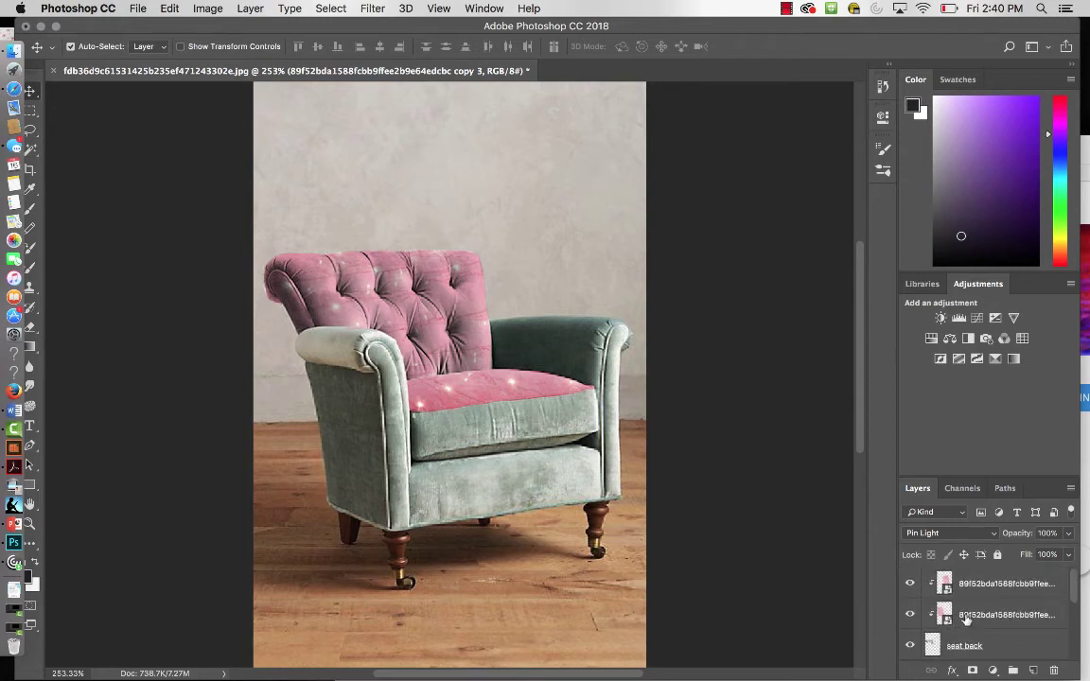
{"action": "left_click", "coordinate": [992, 533]}
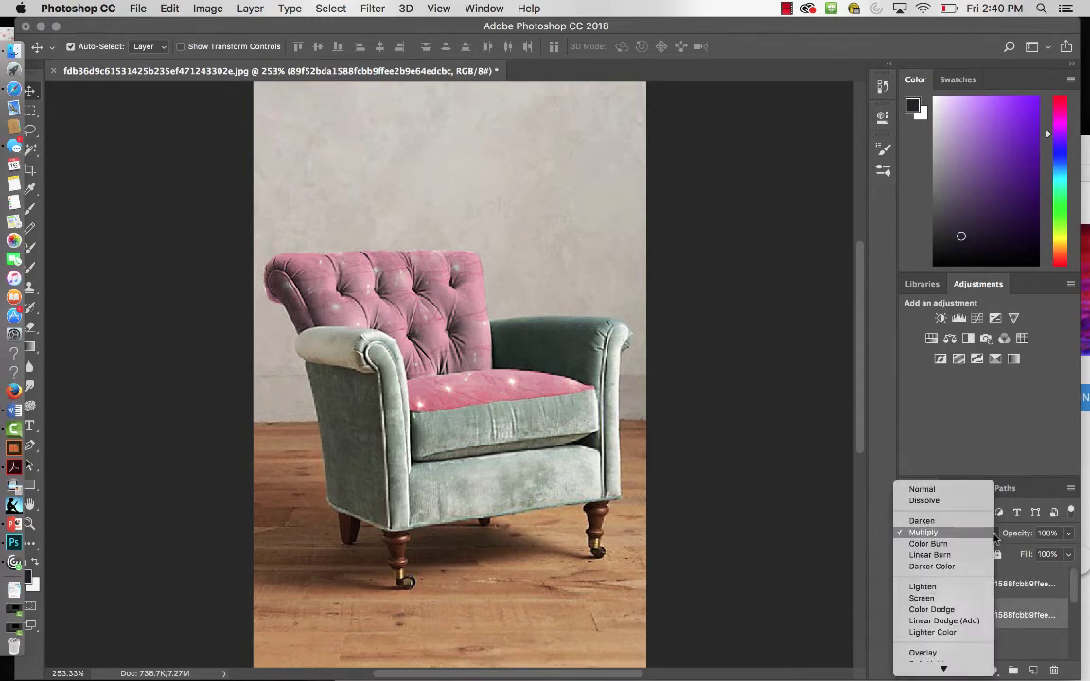
{"action": "mouse_move", "coordinate": [956, 662]}
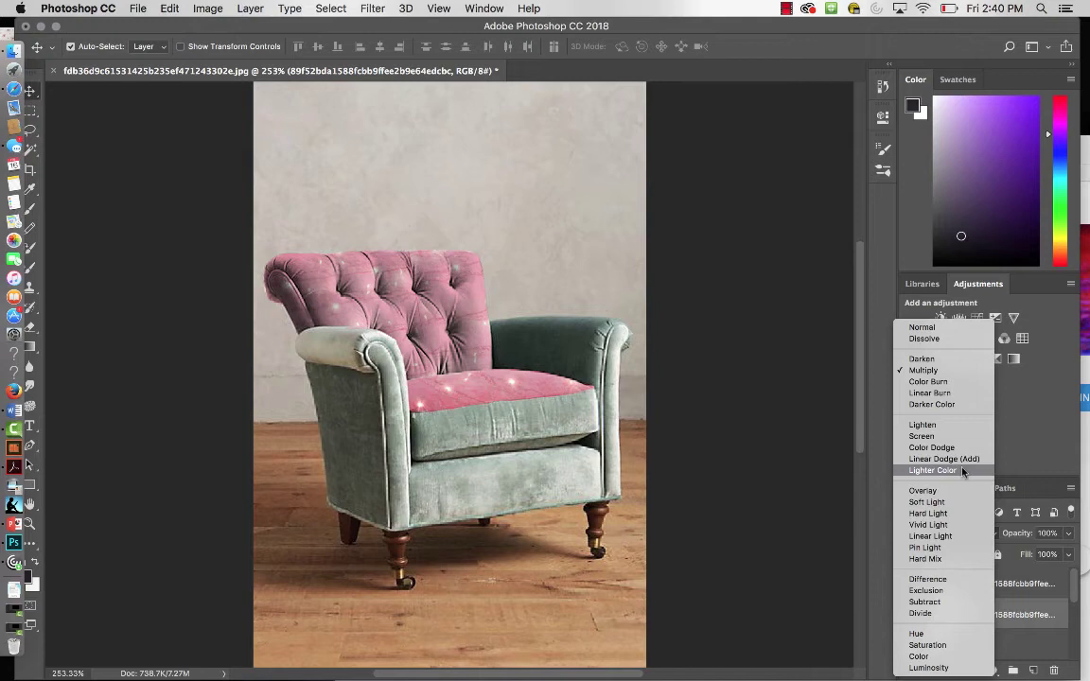
{"action": "left_click", "coordinate": [946, 548]}
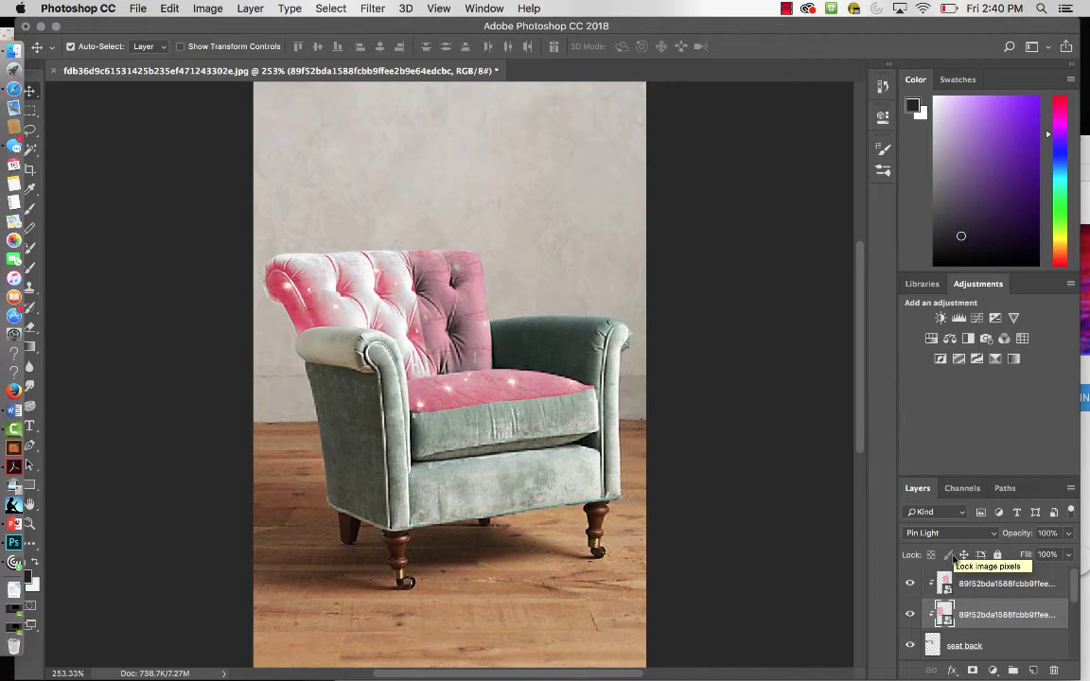
{"action": "left_click", "coordinate": [993, 534]}
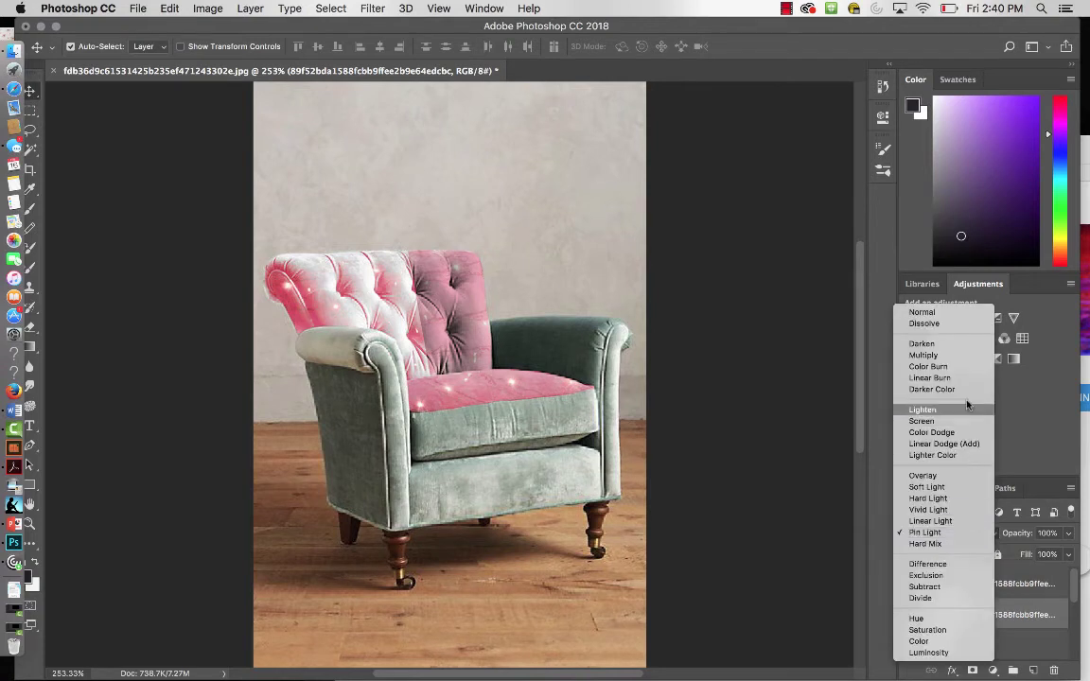
{"action": "left_click", "coordinate": [964, 356]}
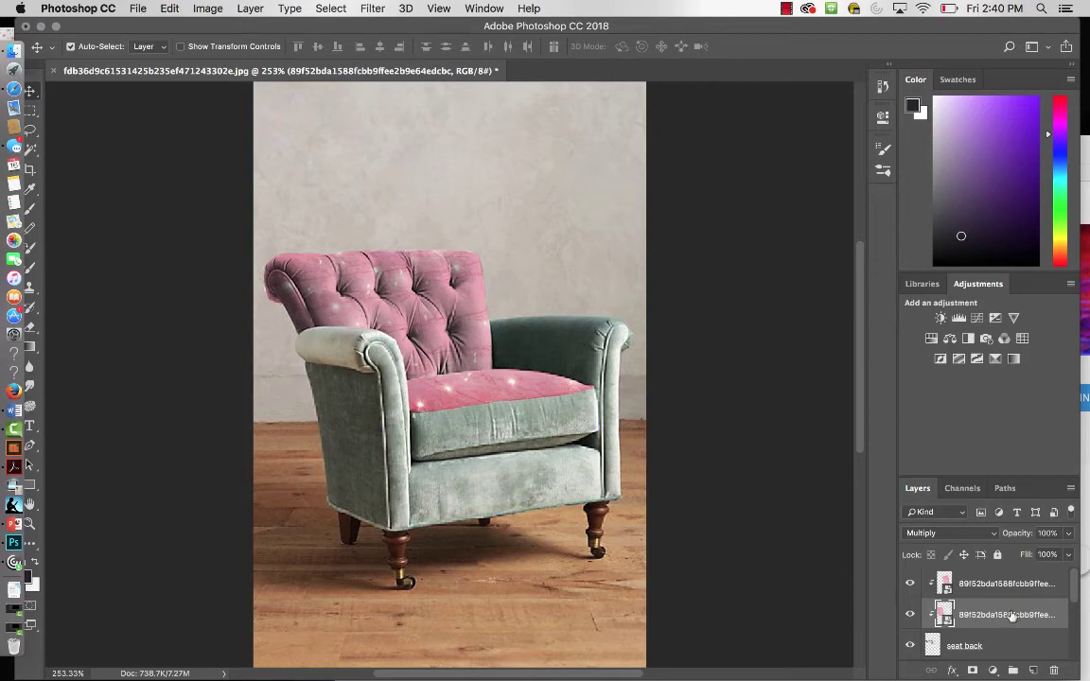
- Duplicate the left seat-back image layer, clip the copy to the seat back, and set its blend mode to Pin Light
{"action": "key", "text": "super+j"}
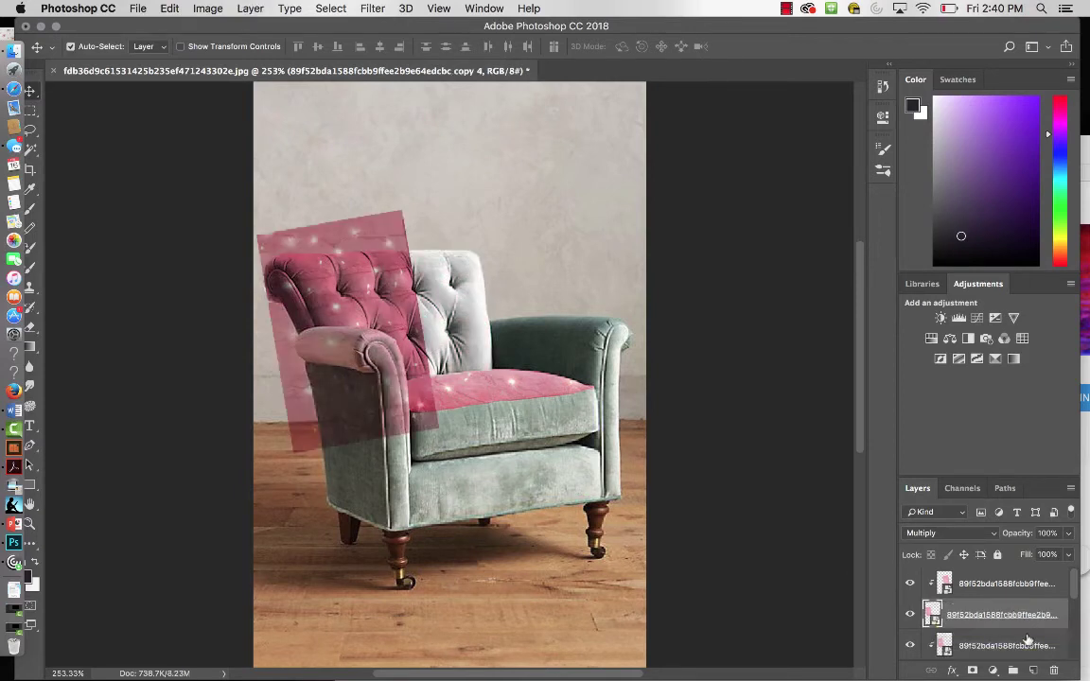
{"action": "left_click_drag", "start_coordinate": [1027, 640], "coordinate": [1032, 624]}
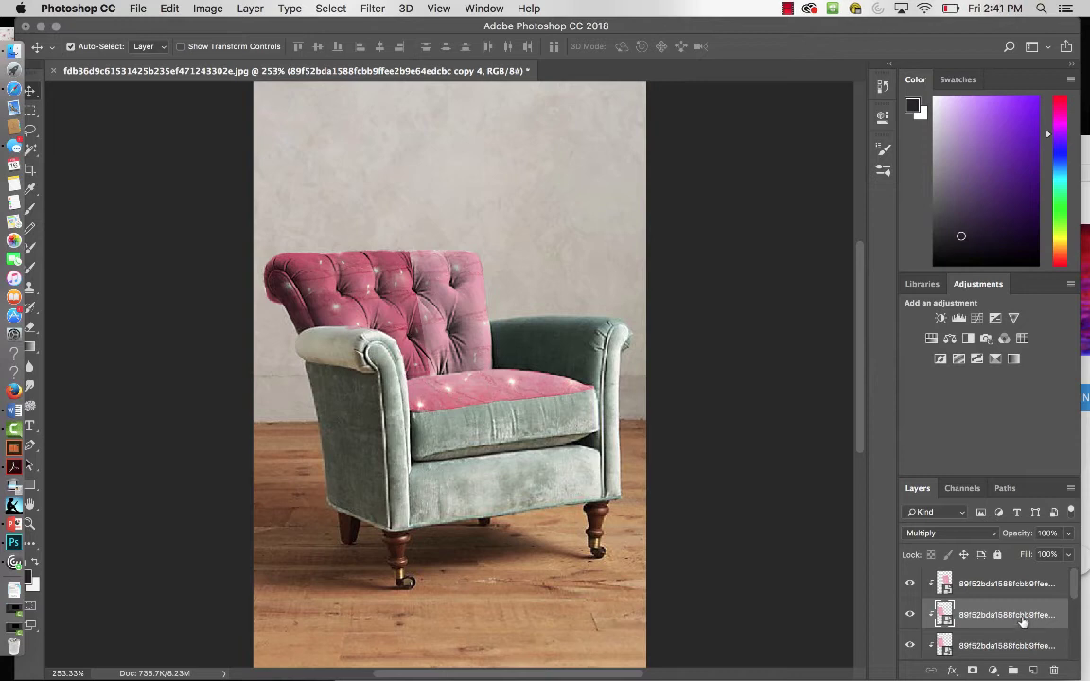
{"action": "left_click", "coordinate": [995, 534]}
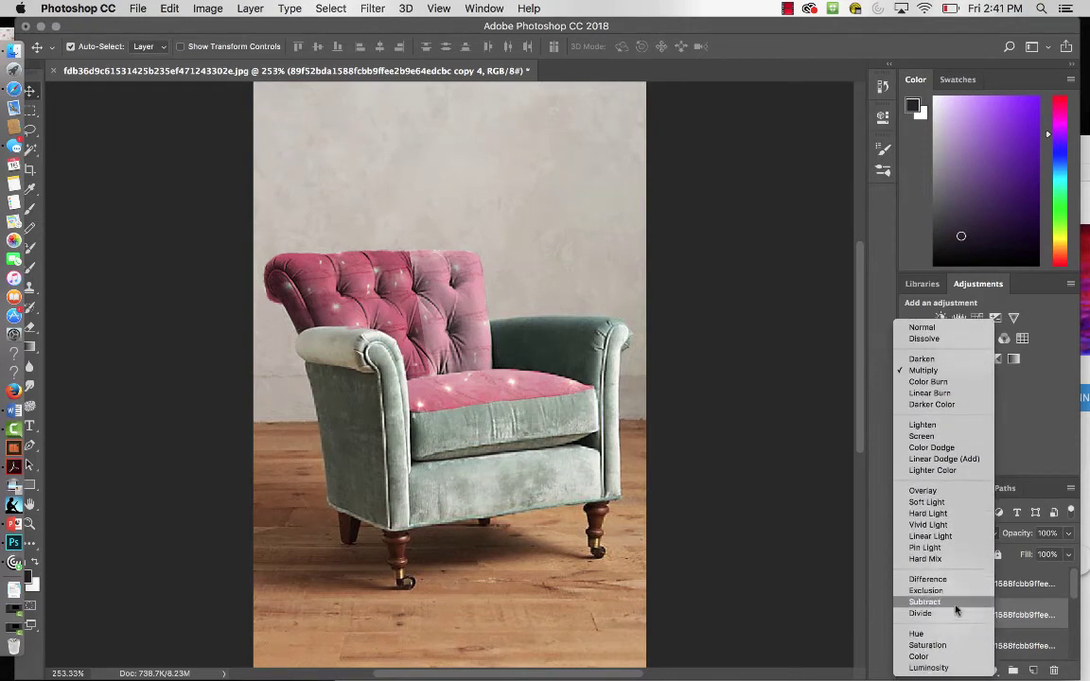
{"action": "left_click", "coordinate": [960, 547]}
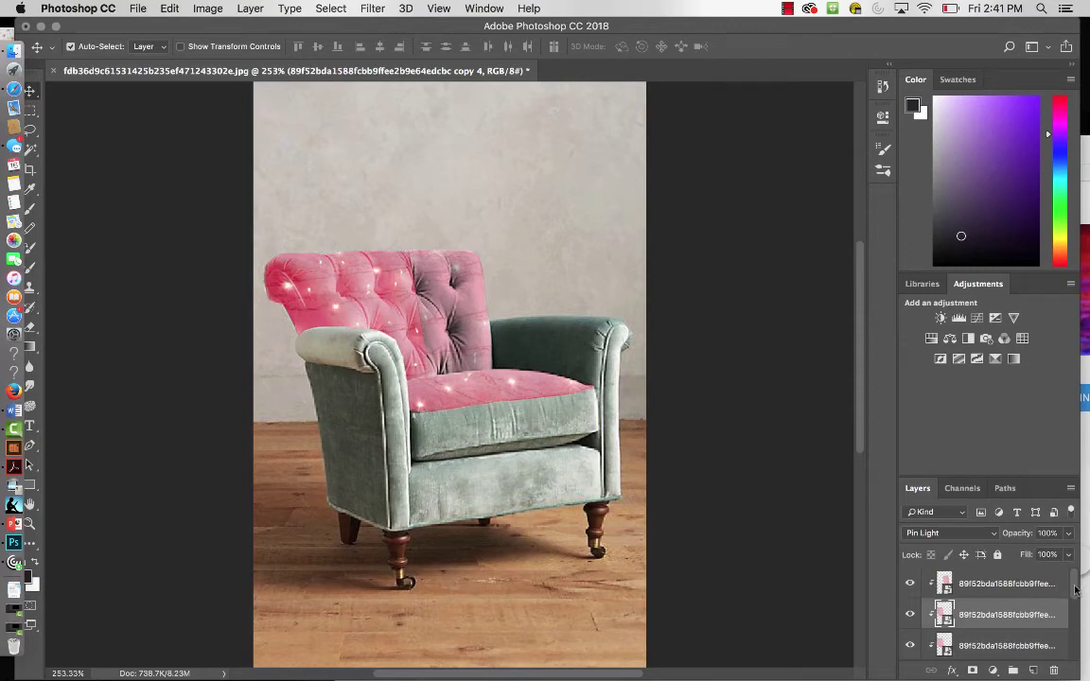
- Compare the left part of the seat back with the Pin Light copy hidden and shown
{"action": "scroll", "coordinate": [1075, 589], "scroll_direction": "down", "scroll_amount": 1}
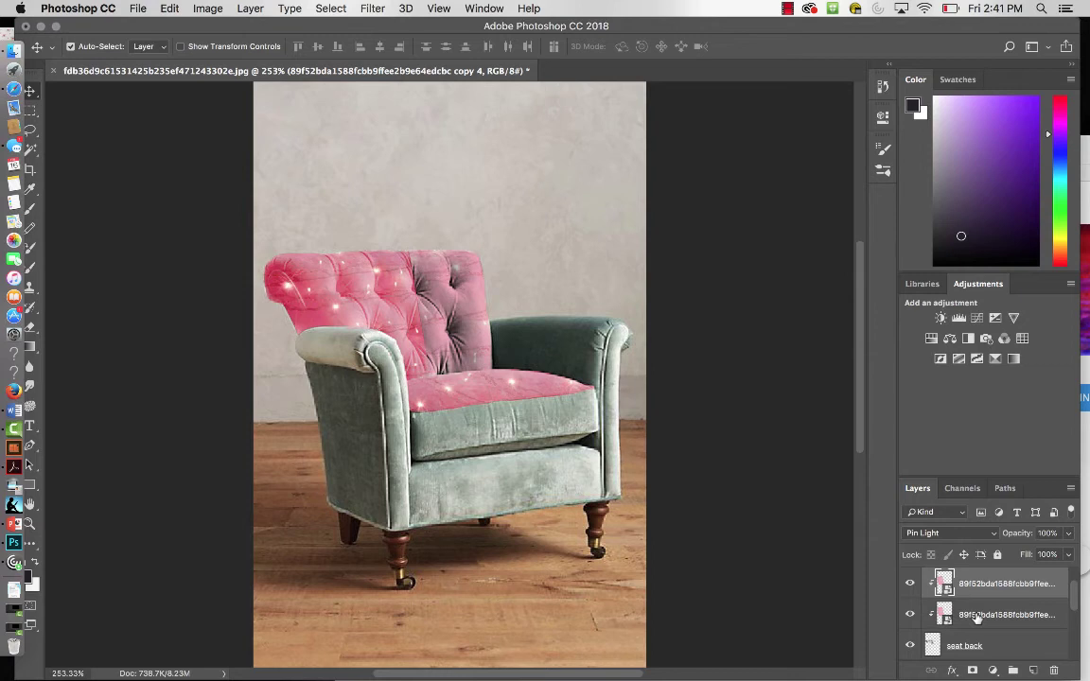
{"action": "left_click", "coordinate": [977, 616]}
{"action": "left_click", "coordinate": [911, 585]}
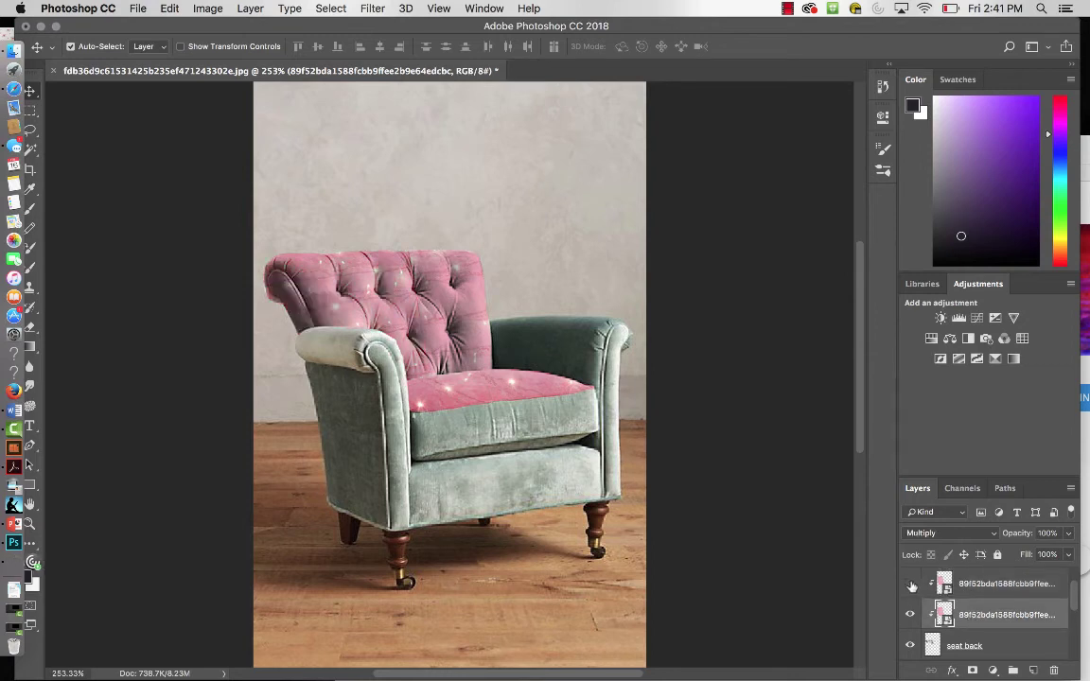
{"action": "left_click", "coordinate": [911, 584]}
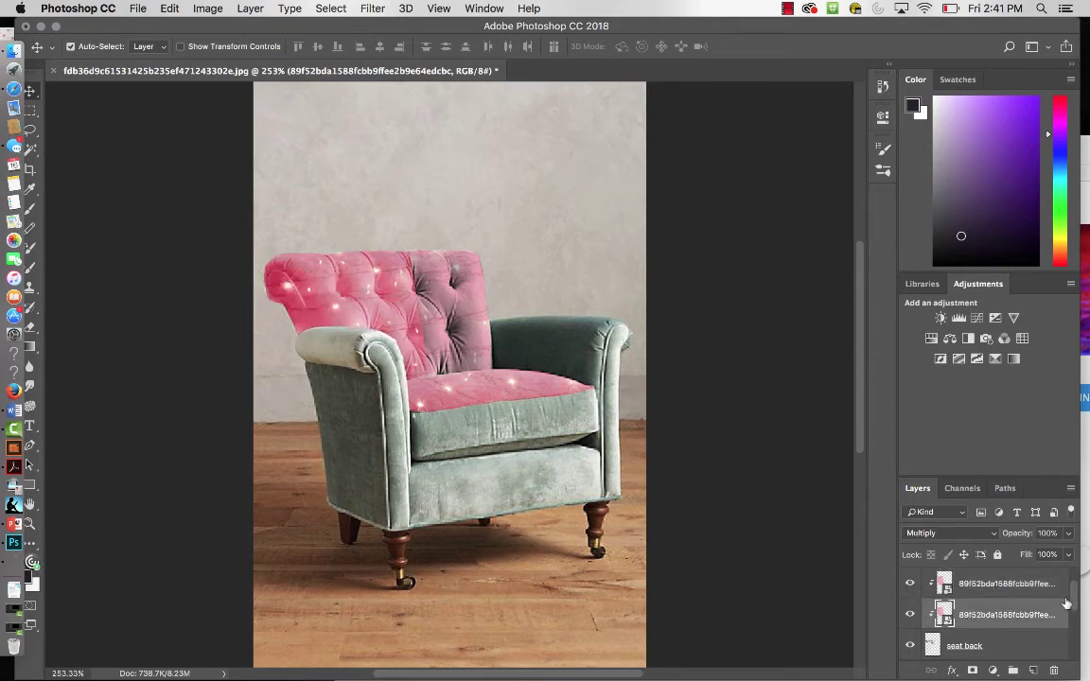
{"action": "scroll", "coordinate": [1026, 606], "scroll_direction": "up", "scroll_amount": 1}
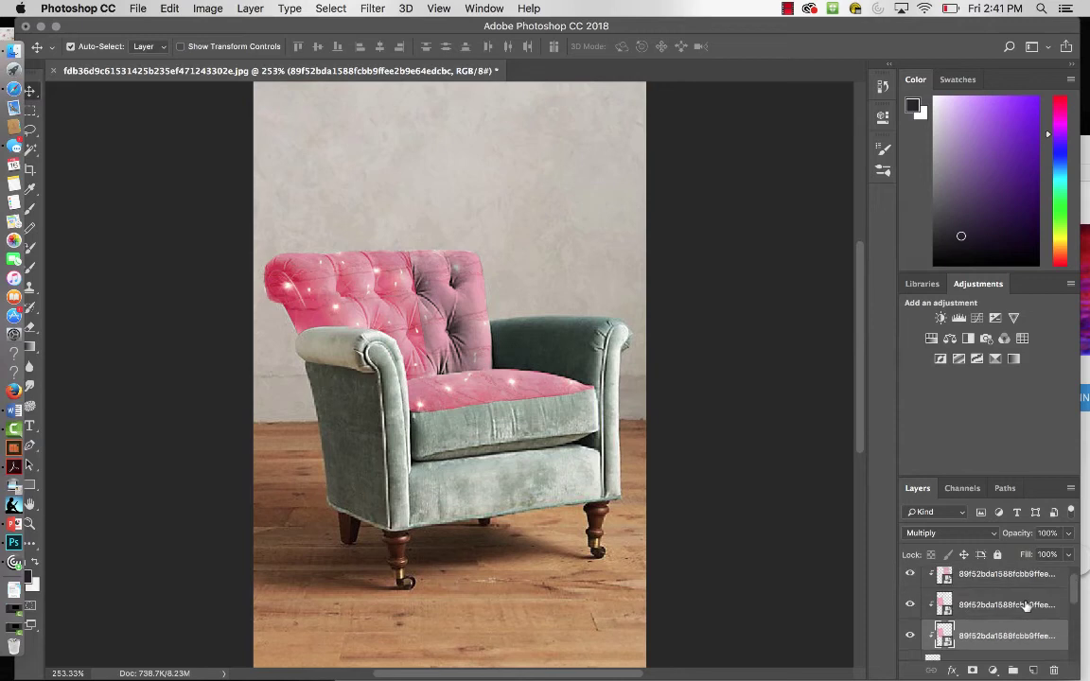
{"action": "left_click", "coordinate": [1026, 605]}
{"action": "left_click", "coordinate": [909, 605]}
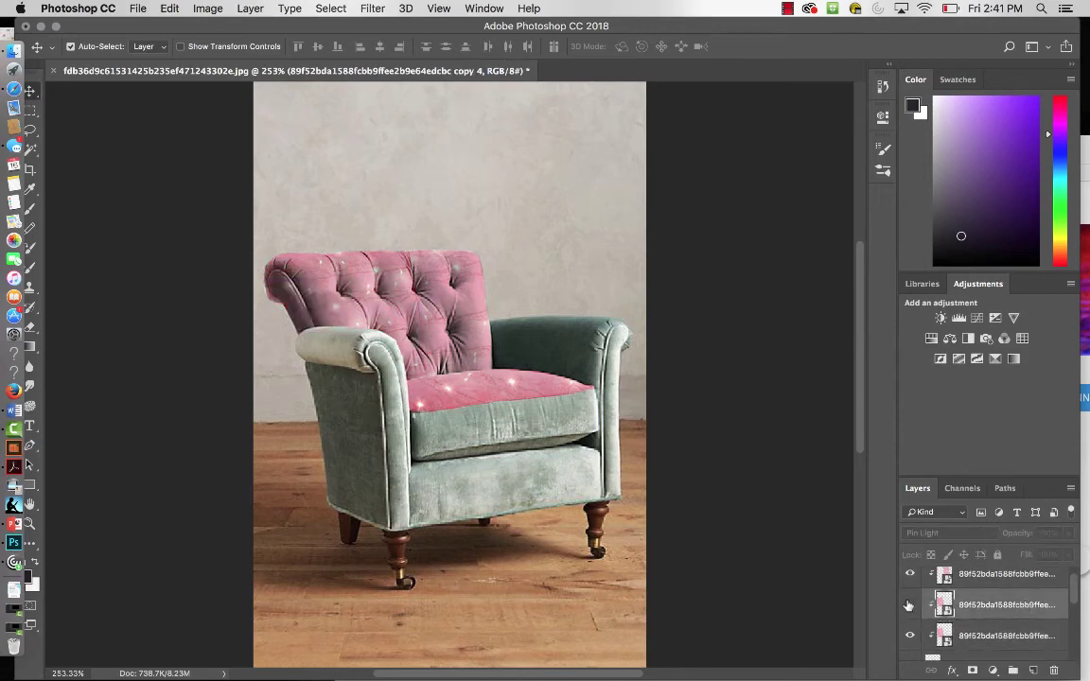
{"action": "left_click", "coordinate": [908, 605]}
- Identify the image layer covering the right part of the seat back, duplicate it, and clip the copy to the seat back
{"action": "left_click", "coordinate": [985, 578]}
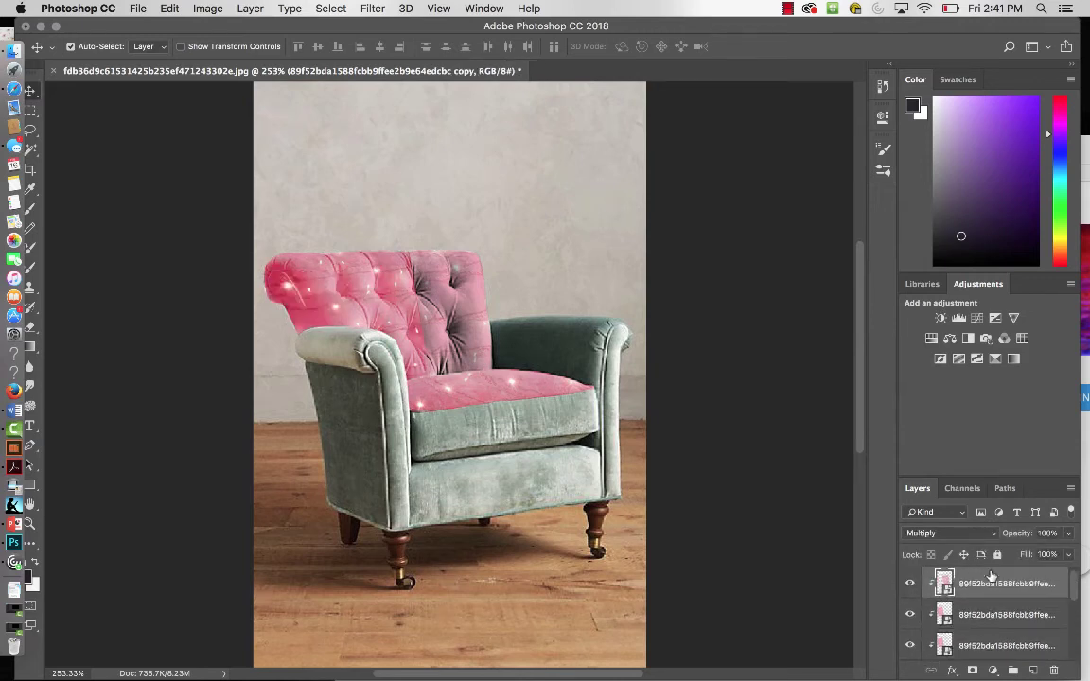
{"action": "left_click", "coordinate": [909, 583]}
{"action": "left_click", "coordinate": [910, 584]}
{"action": "key", "text": "super+j"}
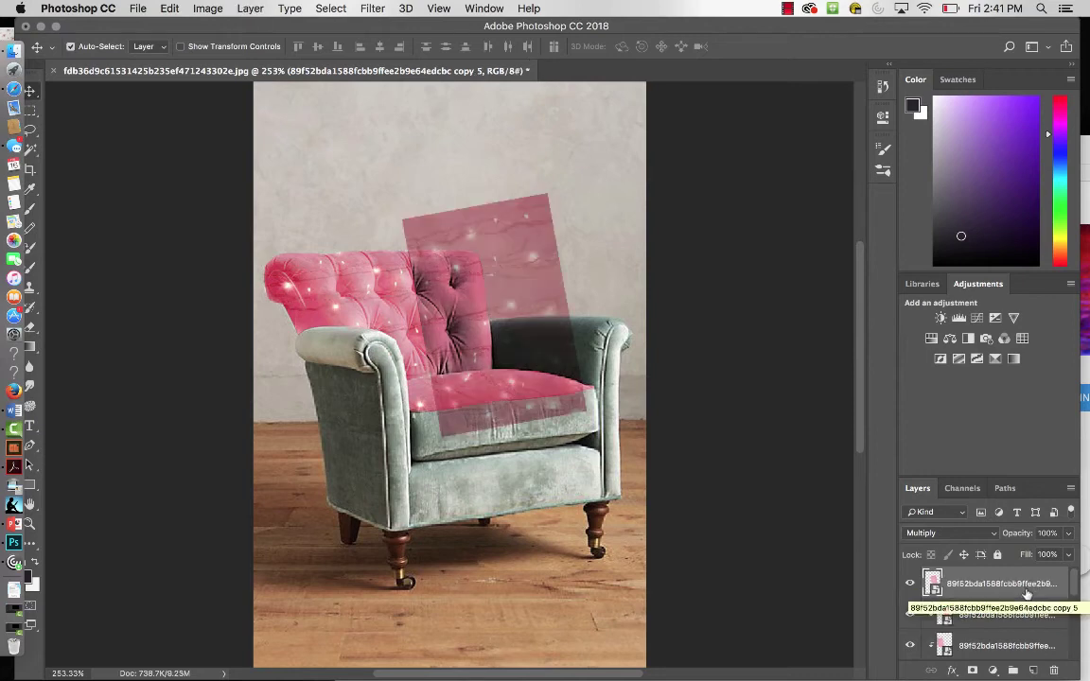
{"action": "left_click", "coordinate": [1025, 598], "text": "alt"}
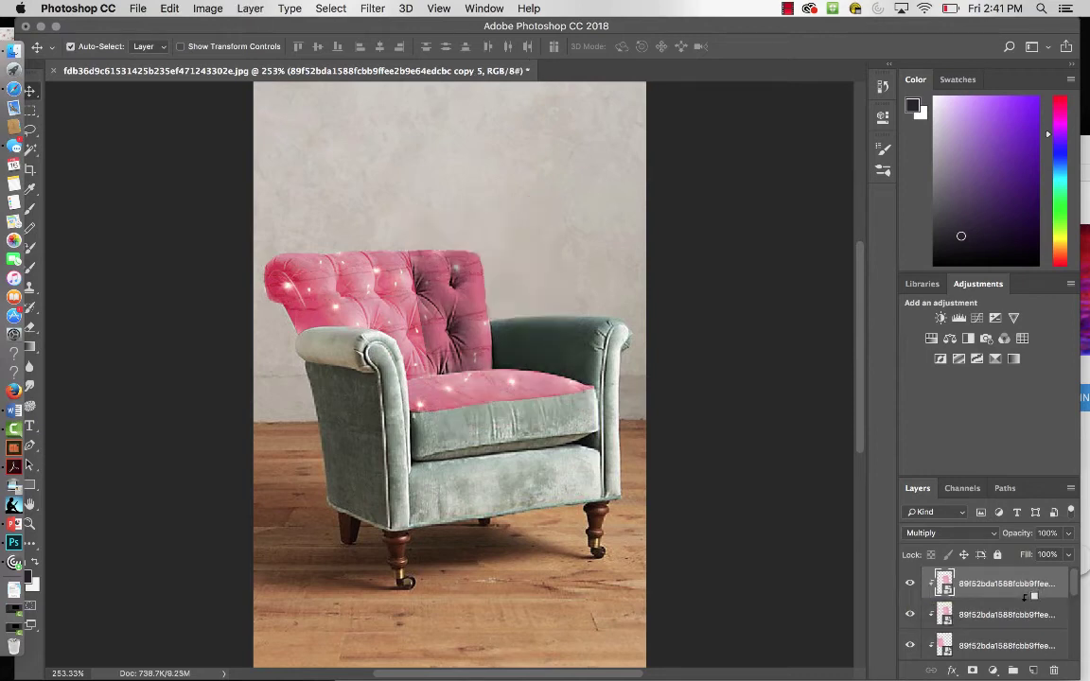
- Set the right seat-back copy to Pin Light, try 57% opacity on it, and return it to 100%
{"action": "left_click", "coordinate": [965, 533]}
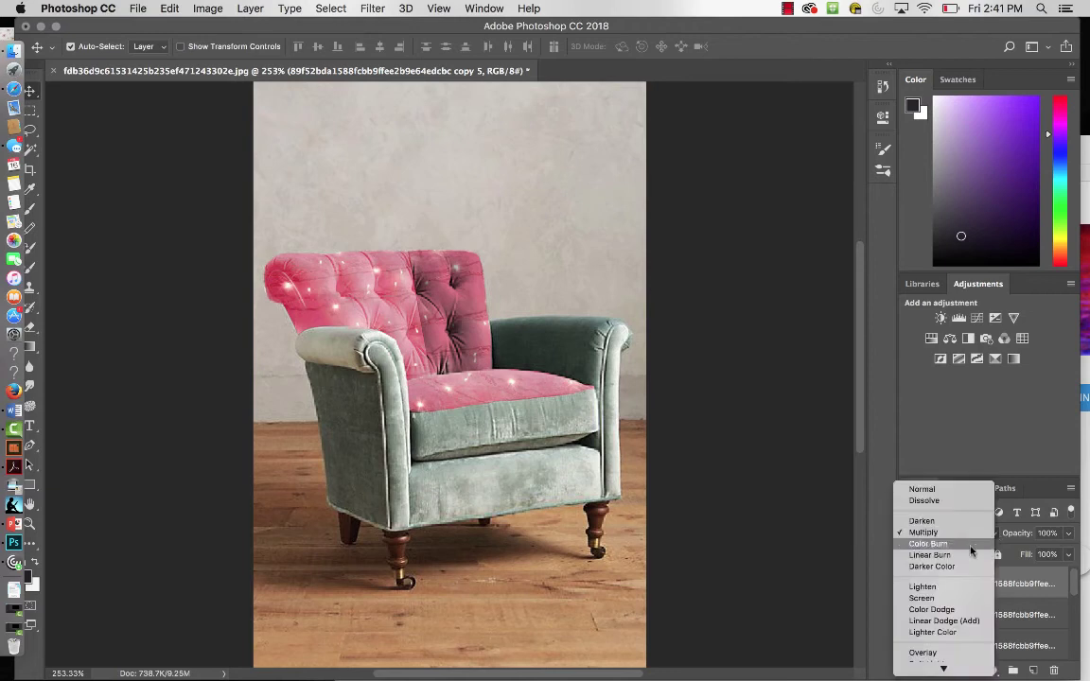
{"action": "scroll", "coordinate": [971, 550], "scroll_direction": "down", "scroll_amount": 5}
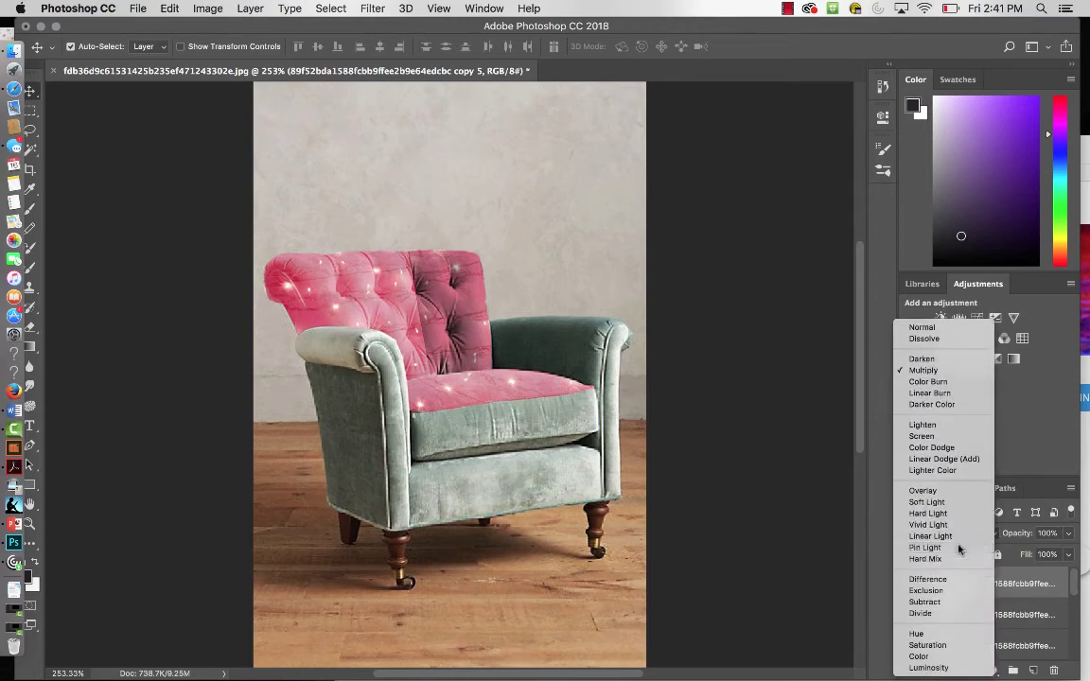
{"action": "left_click", "coordinate": [959, 547]}
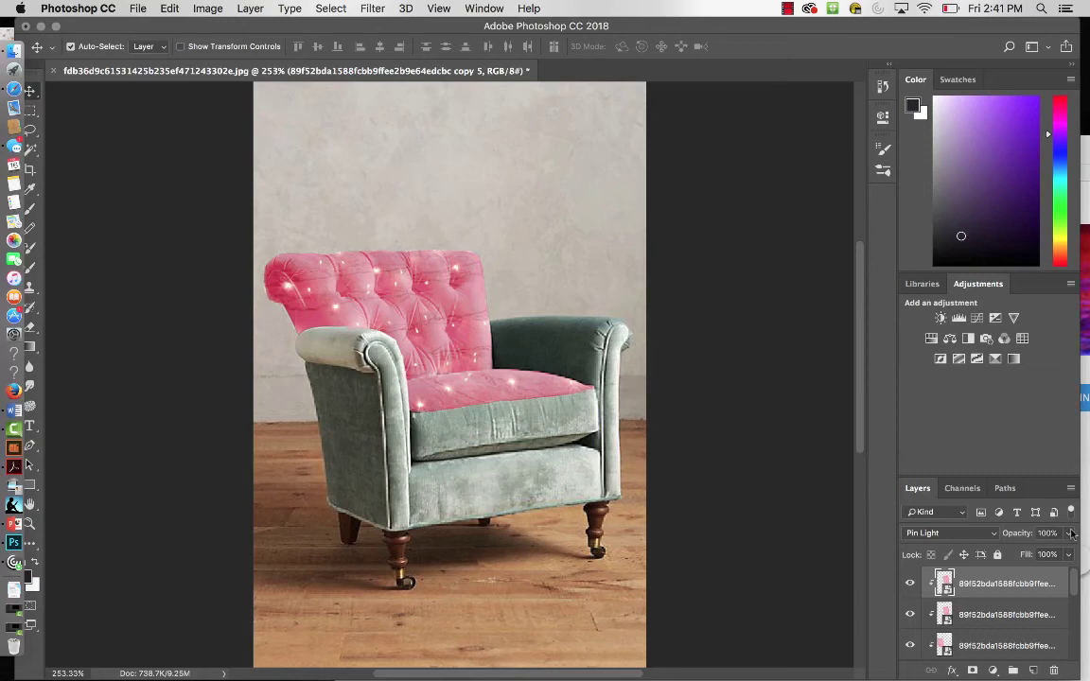
{"action": "left_click_drag", "start_coordinate": [1072, 534], "coordinate": [1038, 555]}
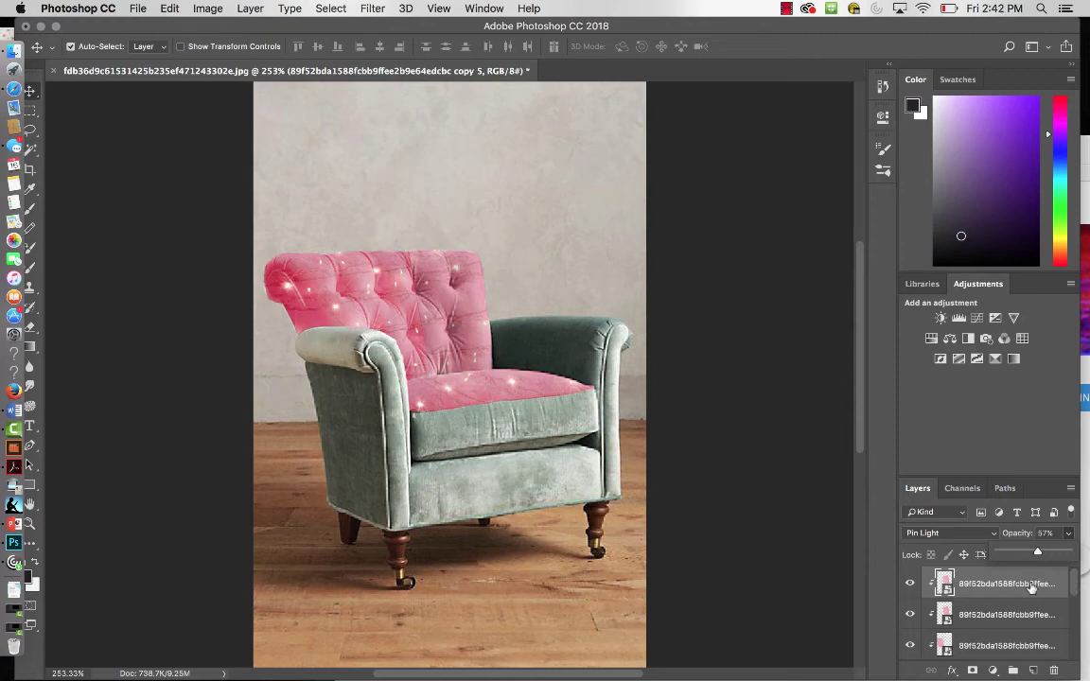
{"action": "left_click_drag", "start_coordinate": [1038, 554], "coordinate": [1071, 554]}
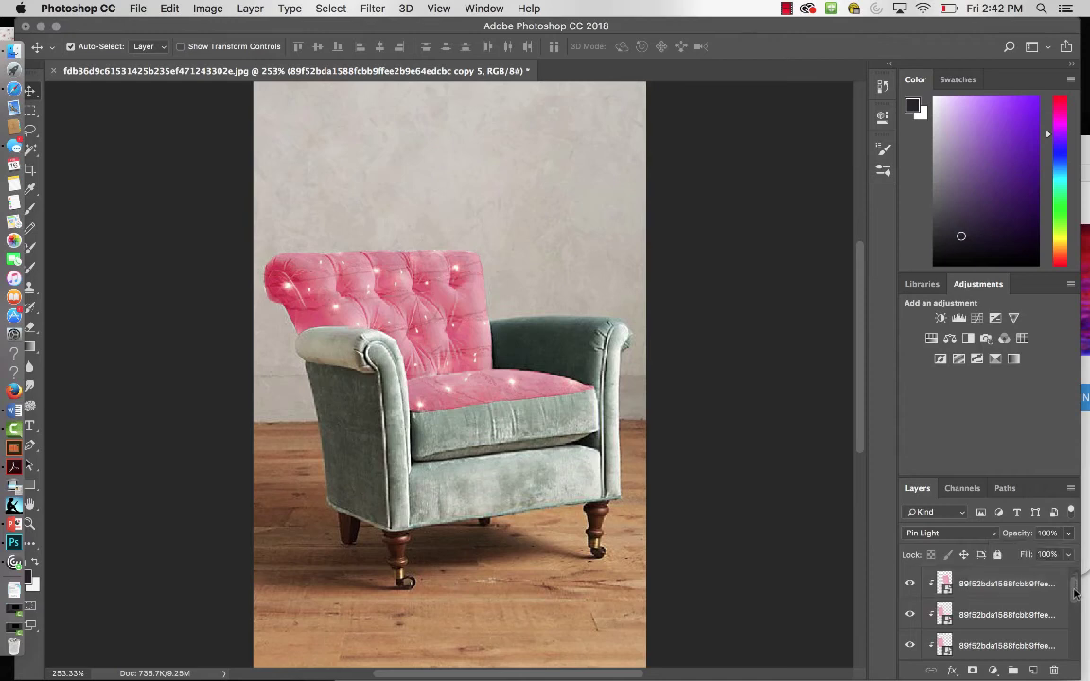
- Duplicate the seat back base layer beneath the clipped pink image layers
{"action": "scroll", "coordinate": [1038, 615], "scroll_direction": "down", "scroll_amount": 1}
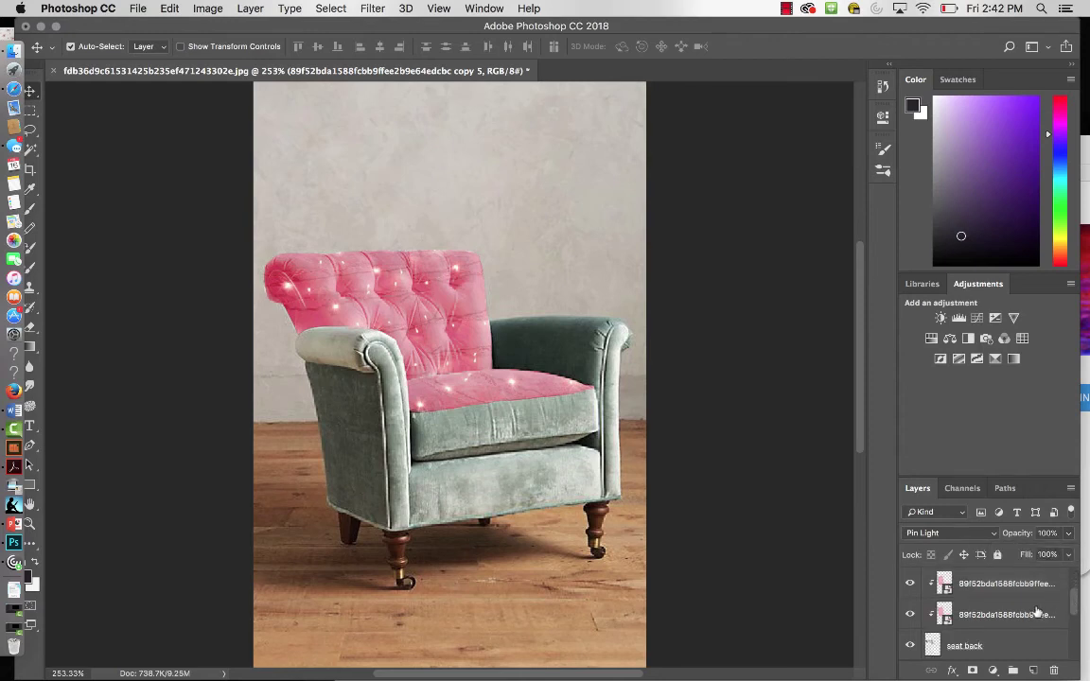
{"action": "left_click", "coordinate": [998, 648]}
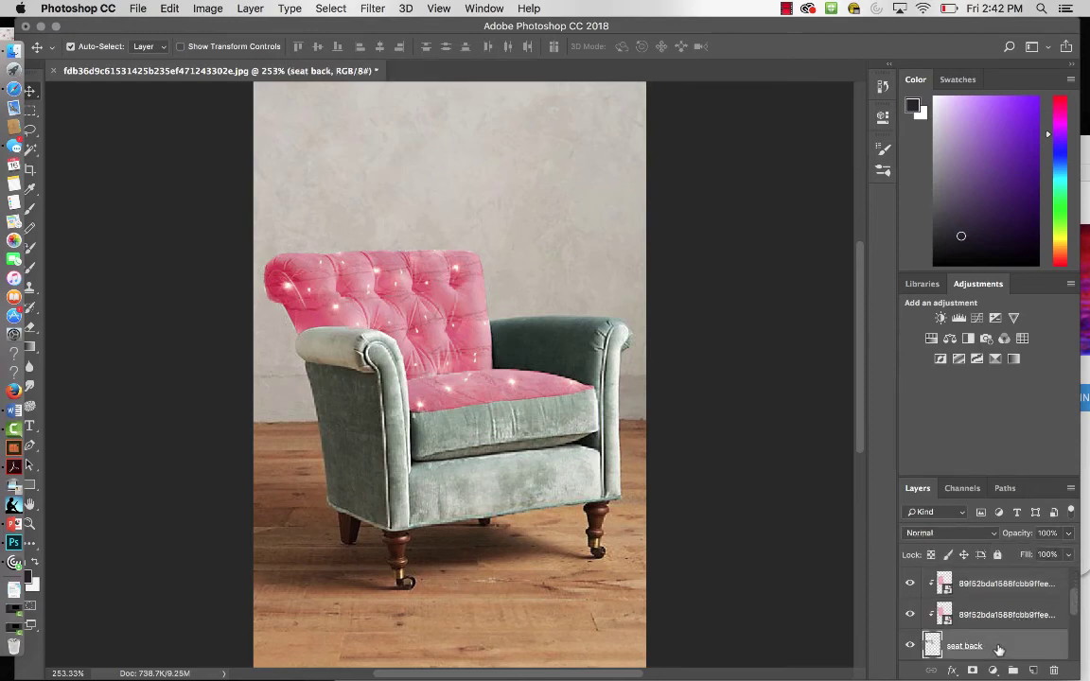
{"action": "key", "text": "super+j"}
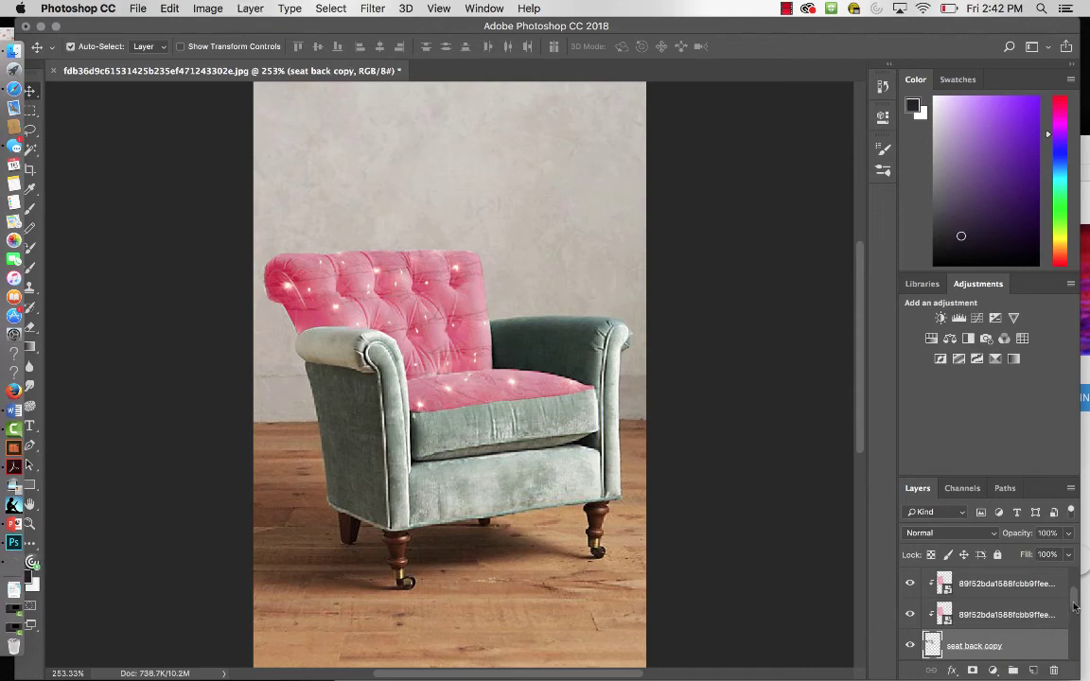
- Compare the chair with the seat back copy and the original seat back layer each hidden and shown
{"action": "scroll", "coordinate": [1074, 616], "scroll_direction": "down", "scroll_amount": 1}
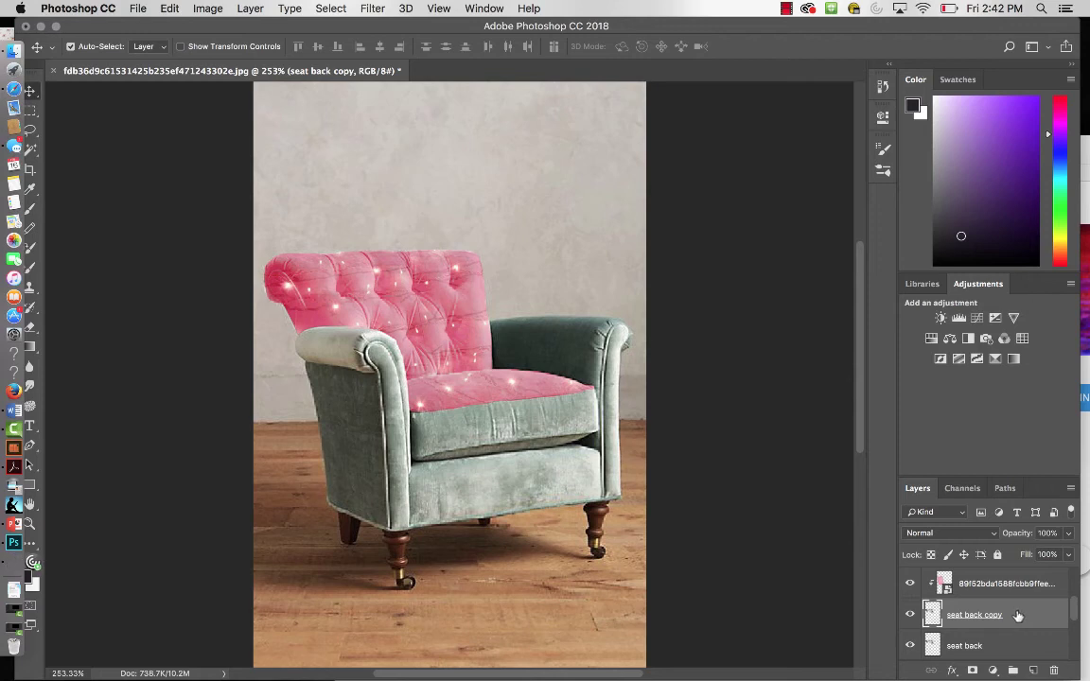
{"action": "left_click", "coordinate": [911, 615]}
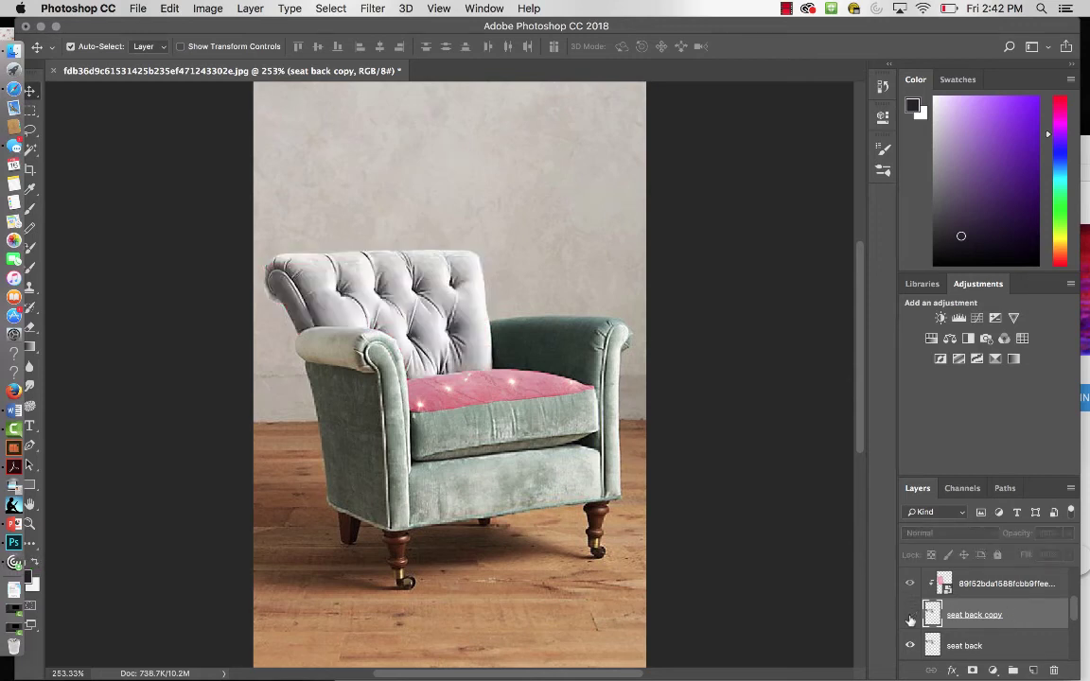
{"action": "left_click", "coordinate": [910, 615]}
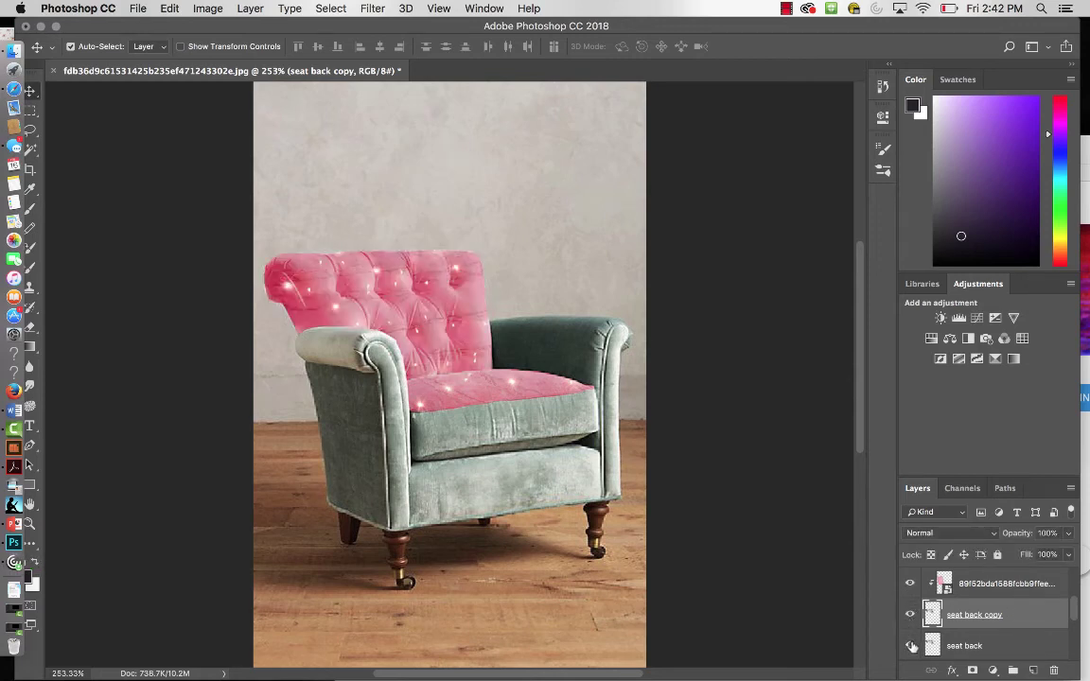
{"action": "left_click", "coordinate": [911, 646]}
{"action": "left_click", "coordinate": [911, 646]}
{"action": "scroll", "coordinate": [1074, 620], "scroll_direction": "down", "scroll_amount": 1}
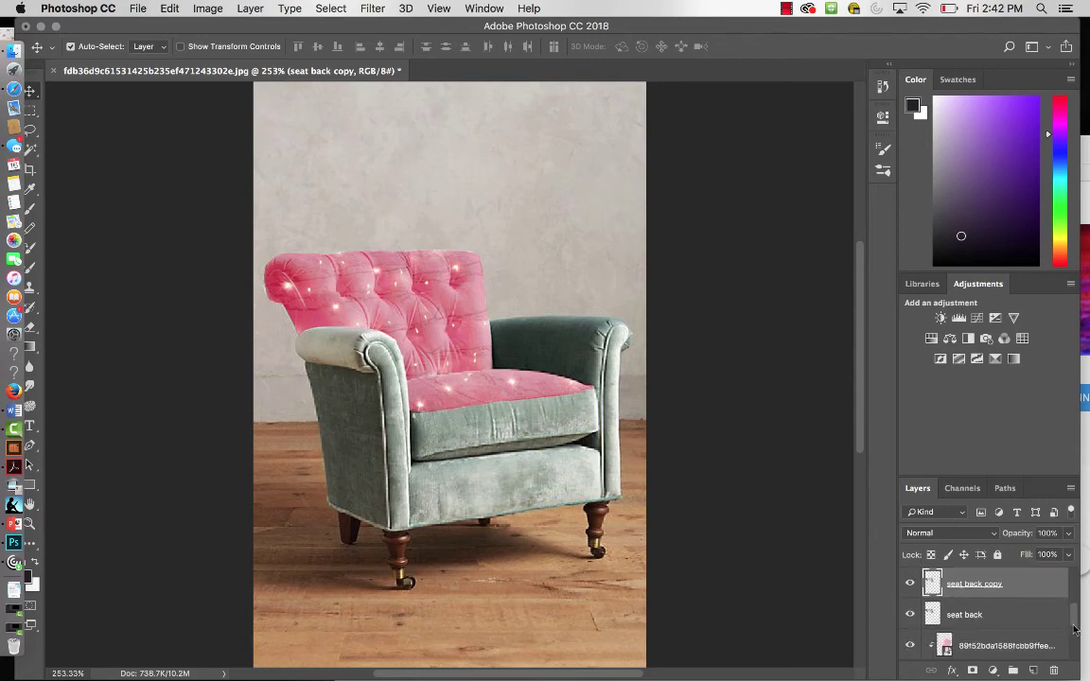
{"action": "left_click", "coordinate": [992, 615]}
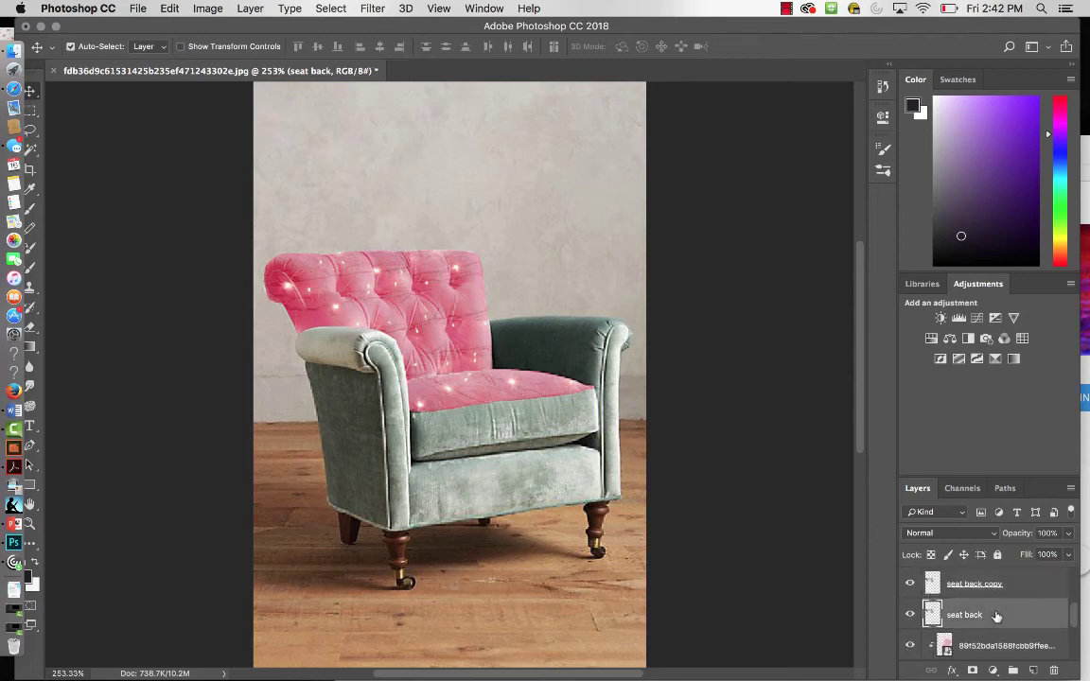
{"action": "left_click", "coordinate": [910, 585]}
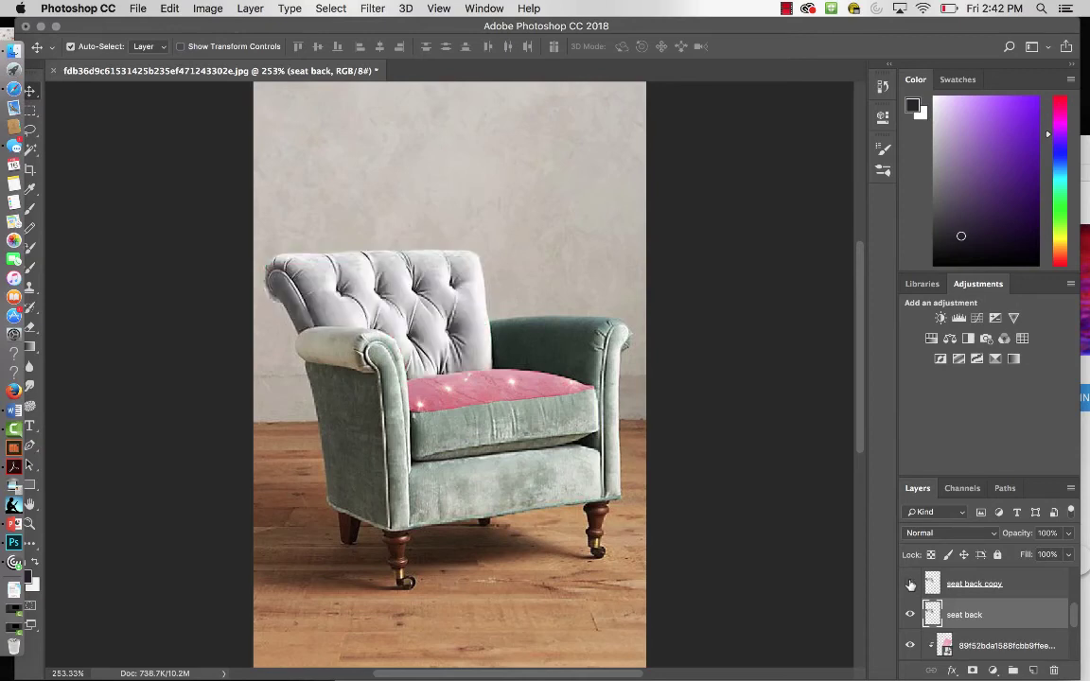
{"action": "left_click", "coordinate": [910, 585]}
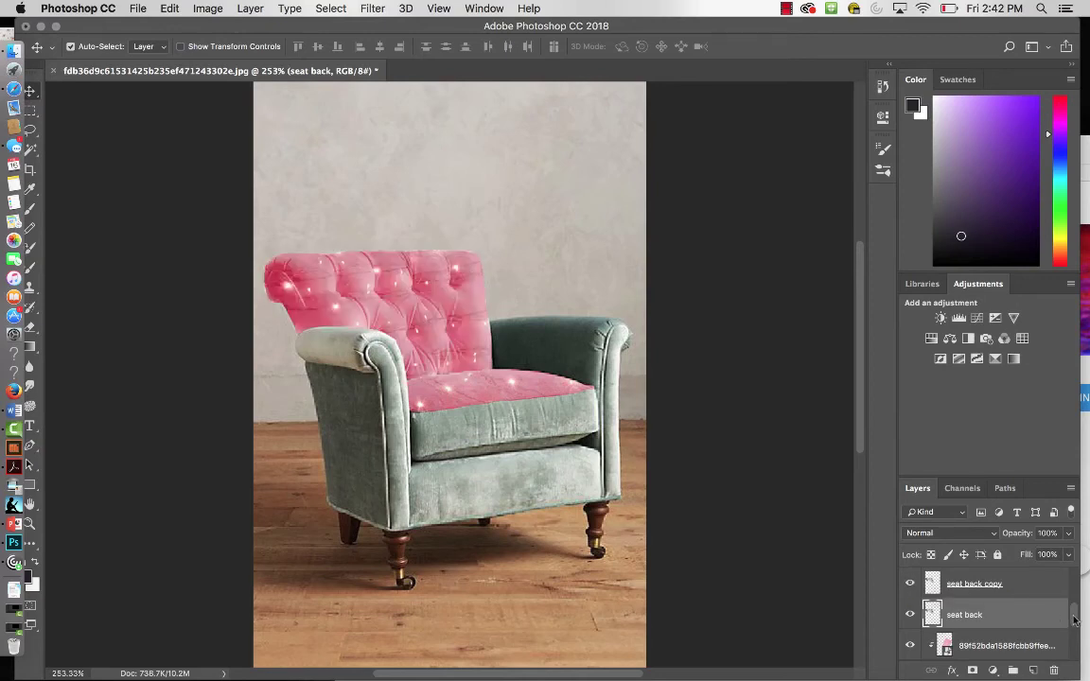
- Delete the seat back copy layer so the pink images clip to the original seat back layer
{"action": "left_click_drag", "start_coordinate": [1074, 620], "coordinate": [1074, 613]}
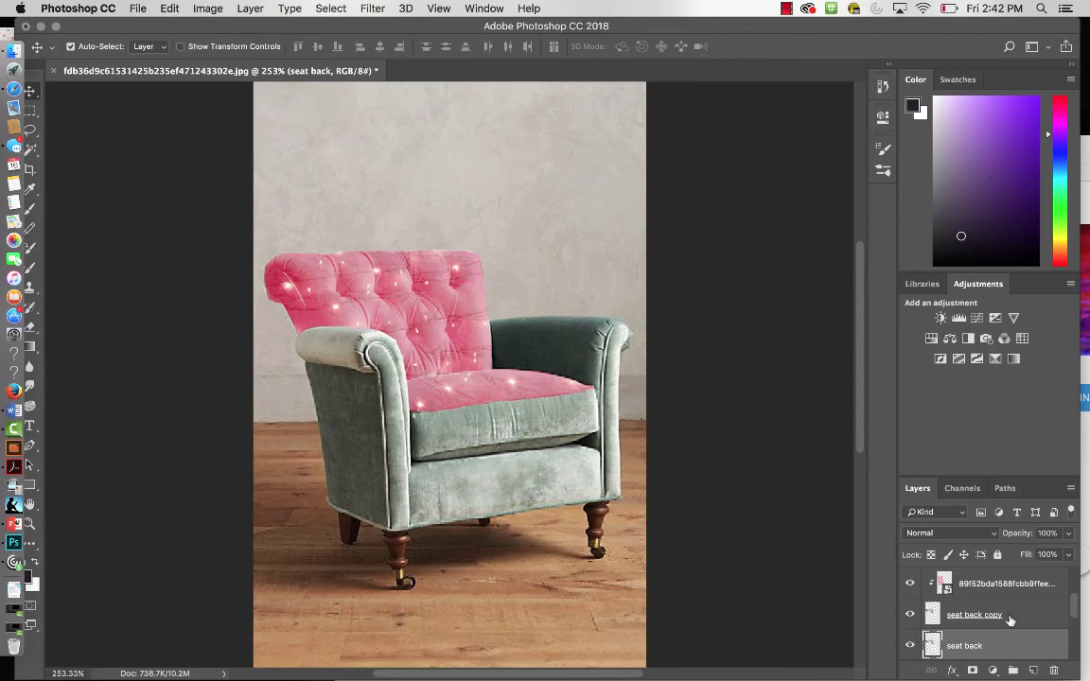
{"action": "left_click", "coordinate": [996, 617]}
{"action": "key", "text": "Delete"}
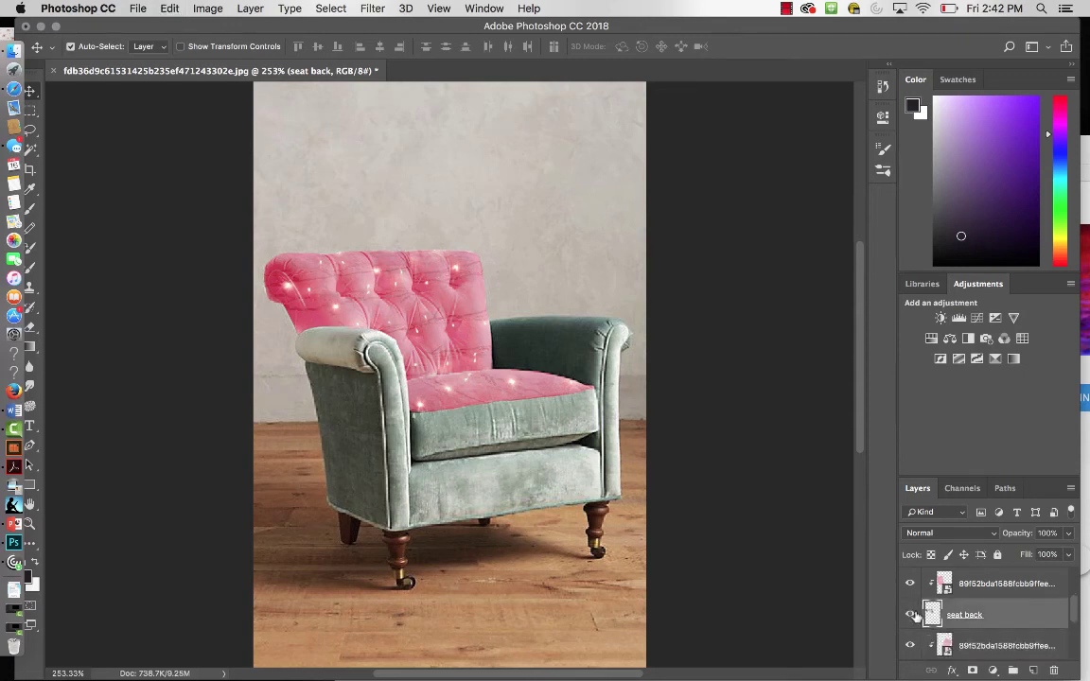
- Apply a Levels adjustment to the seat back layer with midtones at 1.14 and the white input level at 237
{"action": "left_click", "coordinate": [210, 9]}
{"action": "mouse_move", "coordinate": [205, 45]}
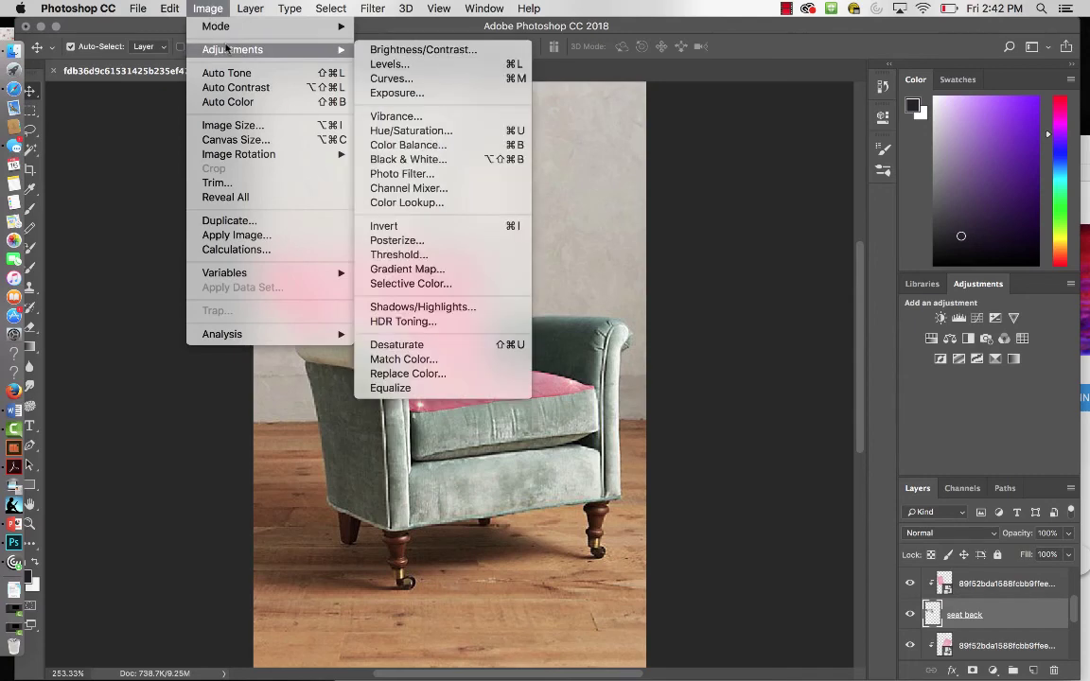
{"action": "left_click", "coordinate": [450, 71]}
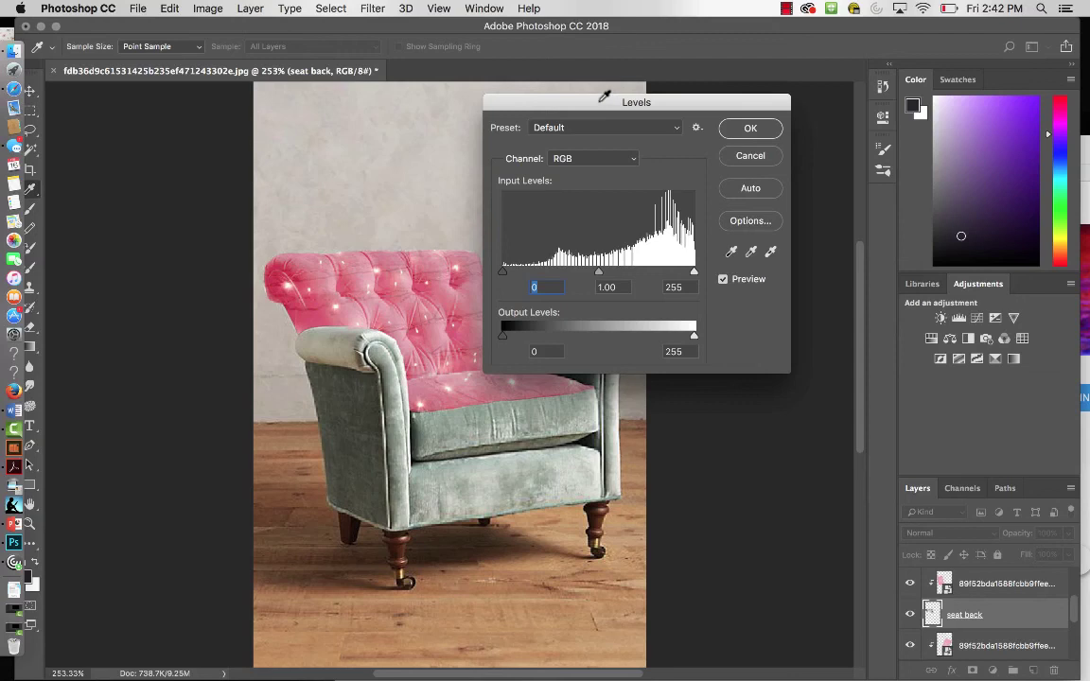
{"action": "left_click_drag", "start_coordinate": [604, 97], "coordinate": [766, 65]}
{"action": "mouse_move", "coordinate": [664, 240]}
{"action": "left_mouse_down"}
{"action": "mouse_move", "coordinate": [680, 243]}
{"action": "mouse_move", "coordinate": [665, 243]}
{"action": "left_mouse_up"}
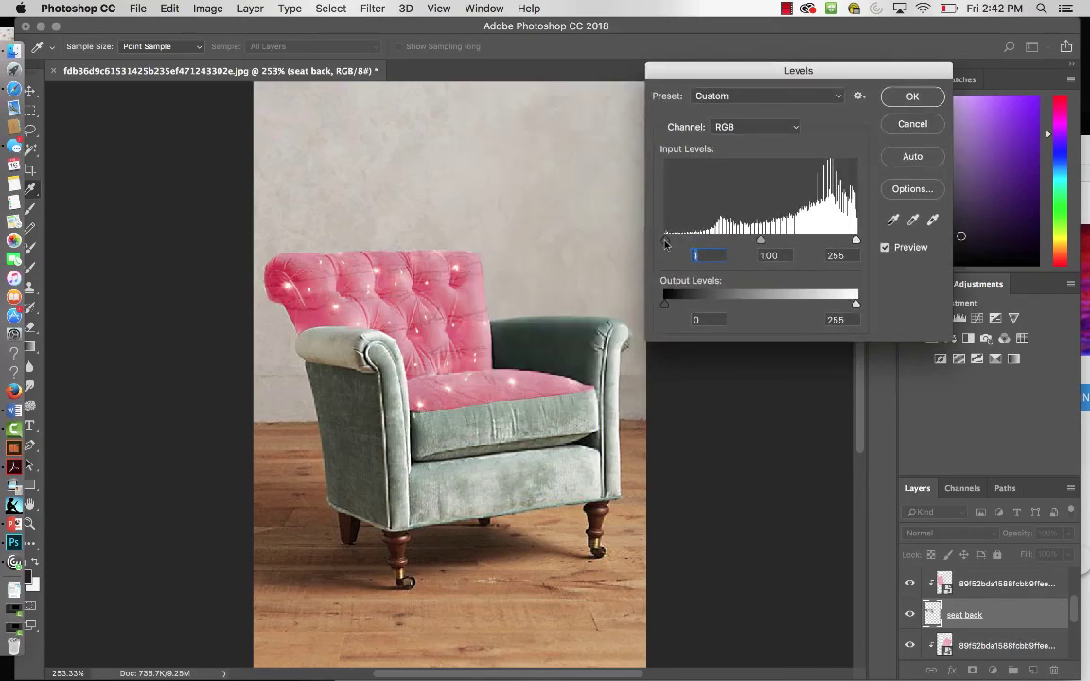
{"action": "mouse_move", "coordinate": [761, 244]}
{"action": "left_mouse_down"}
{"action": "mouse_move", "coordinate": [823, 242]}
{"action": "mouse_move", "coordinate": [753, 243]}
{"action": "left_mouse_up"}
{"action": "mouse_move", "coordinate": [856, 244]}
{"action": "left_mouse_down"}
{"action": "mouse_move", "coordinate": [787, 240]}
{"action": "mouse_move", "coordinate": [842, 240]}
{"action": "left_mouse_up"}
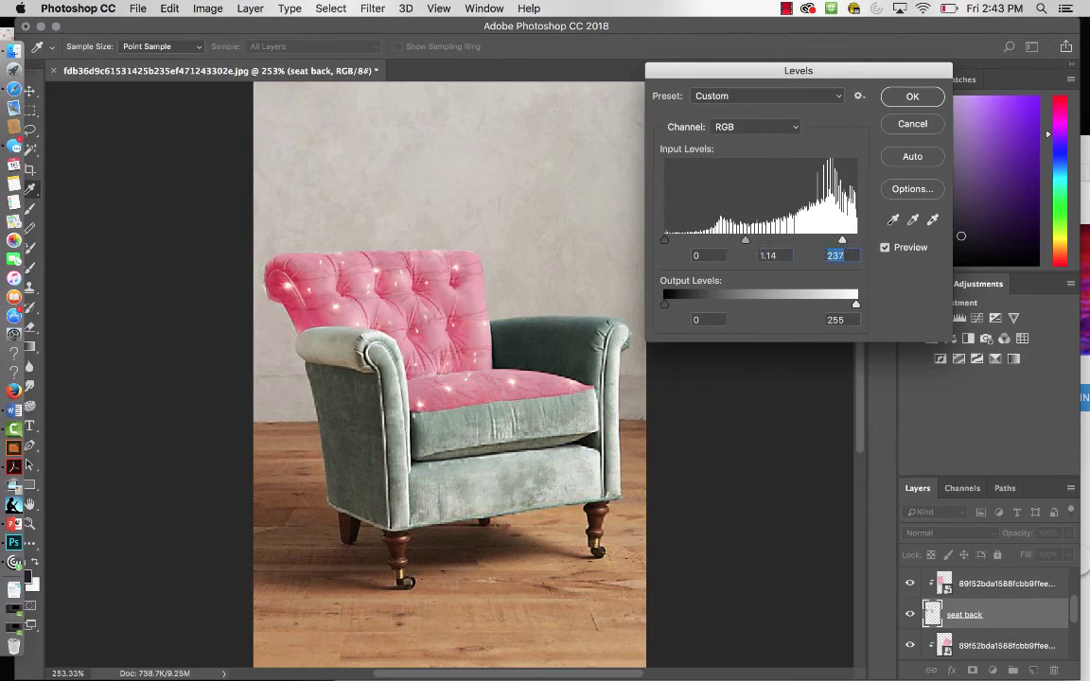
{"action": "left_click", "coordinate": [912, 96]}
{"action": "key", "text": "v"}
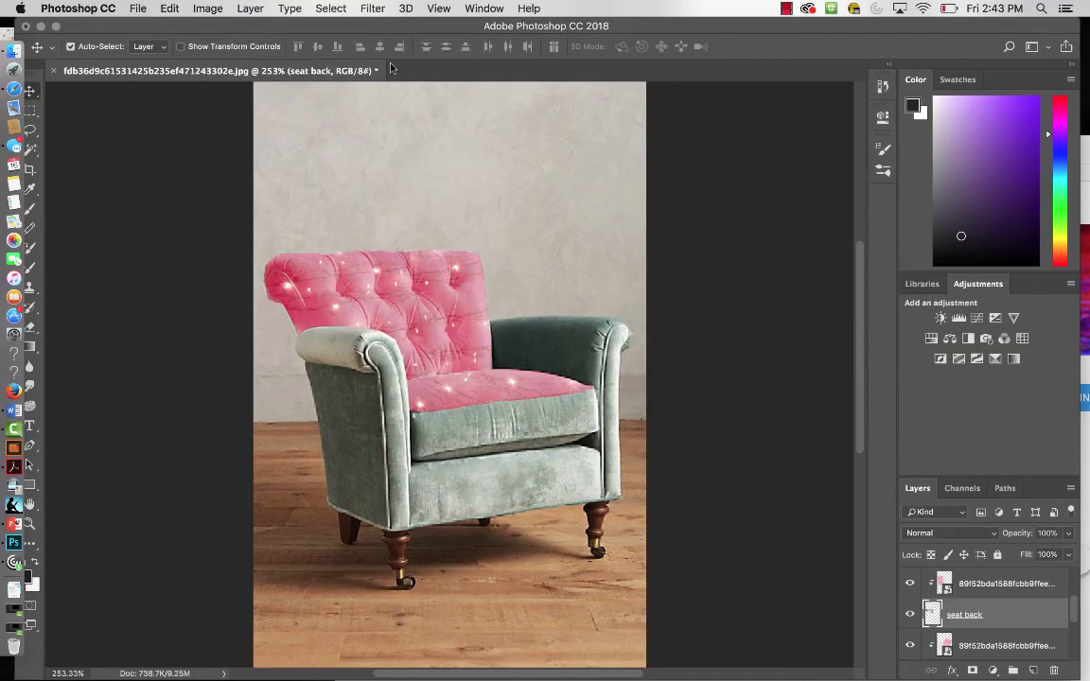
- Apply an Exposure adjustment to the seat back layer with exposure +0.30 and offset -0.0749
{"action": "left_click", "coordinate": [208, 9]}
{"action": "mouse_move", "coordinate": [229, 49]}
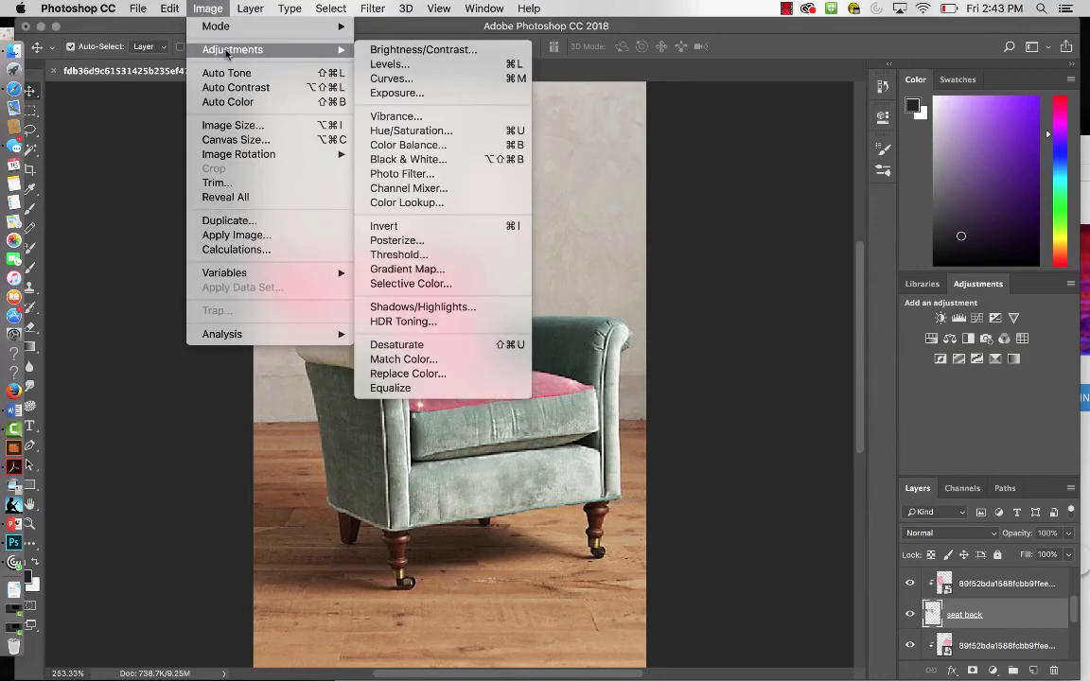
{"action": "left_click", "coordinate": [364, 94]}
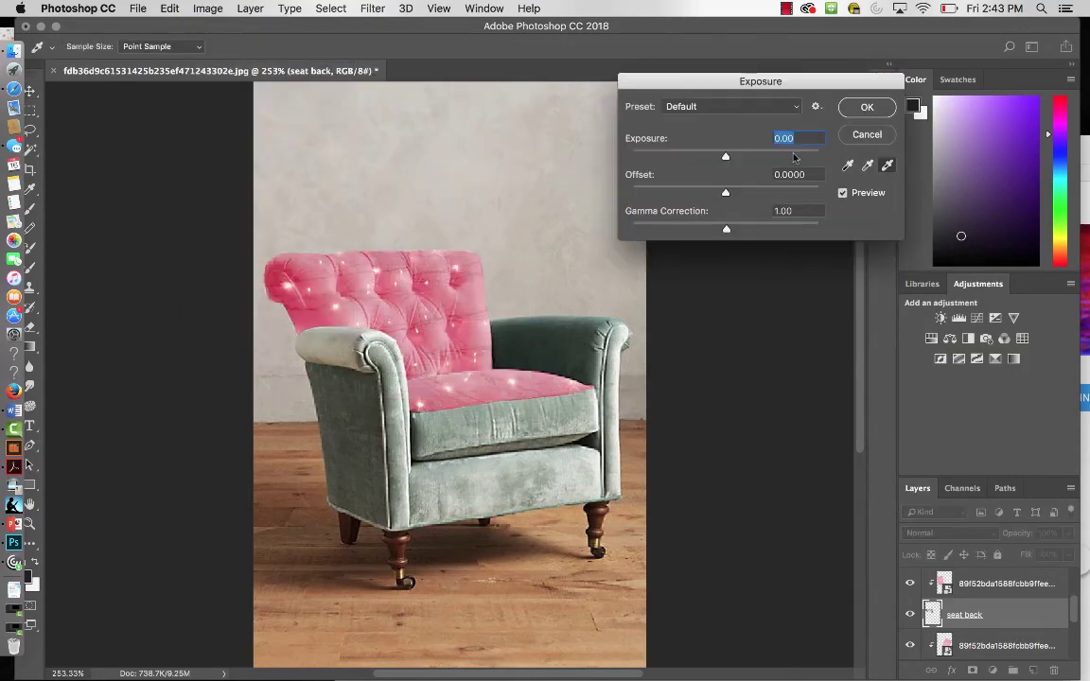
{"action": "left_click_drag", "start_coordinate": [726, 158], "coordinate": [712, 195]}
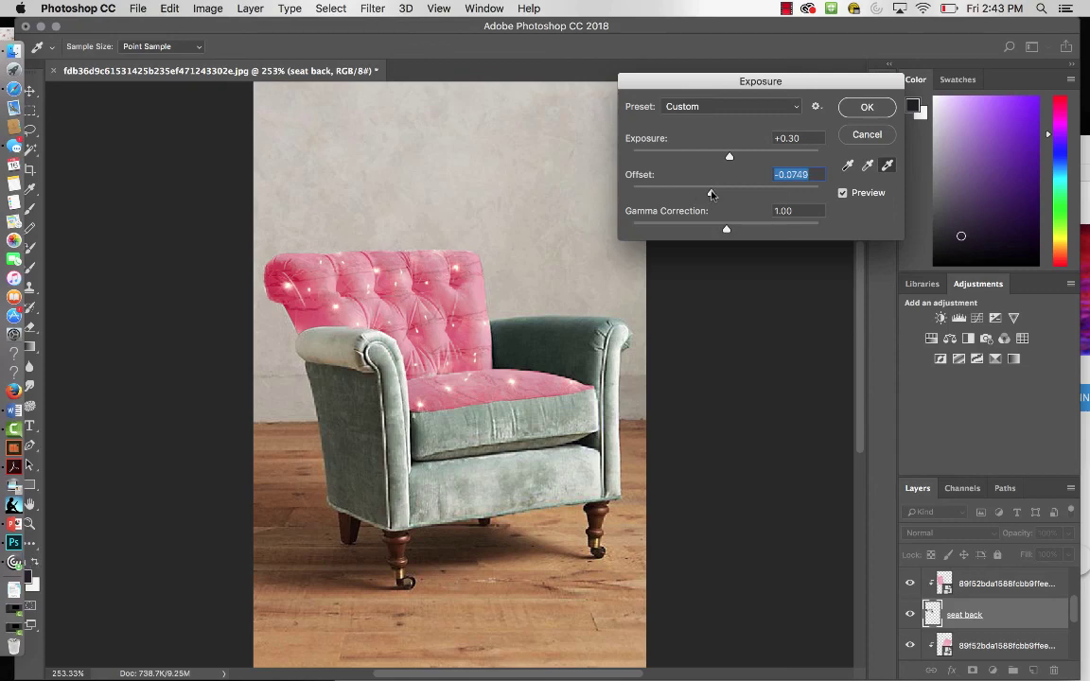
{"action": "left_click", "coordinate": [864, 107]}
{"action": "left_click", "coordinate": [208, 9]}
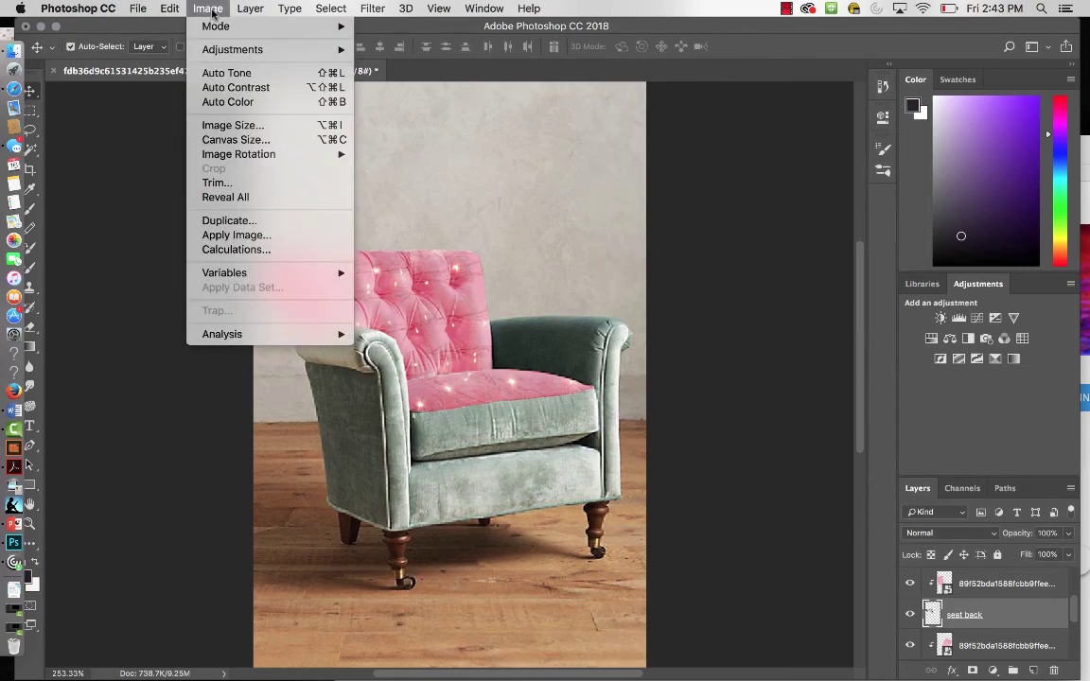
{"action": "mouse_move", "coordinate": [215, 50]}
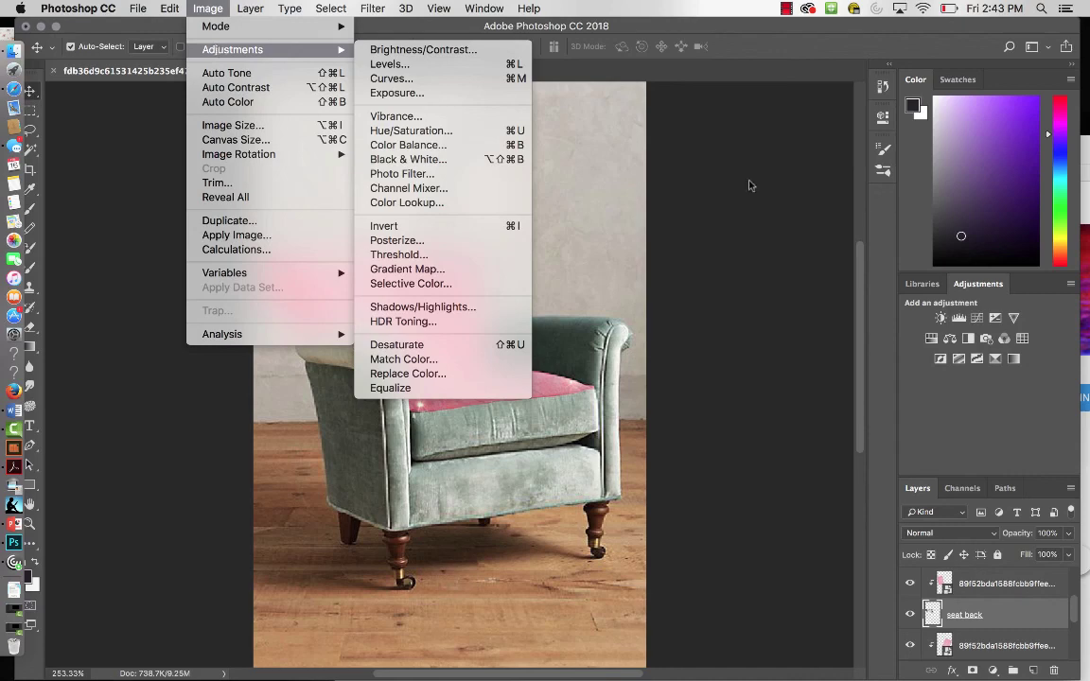
{"action": "left_click", "coordinate": [720, 261]}
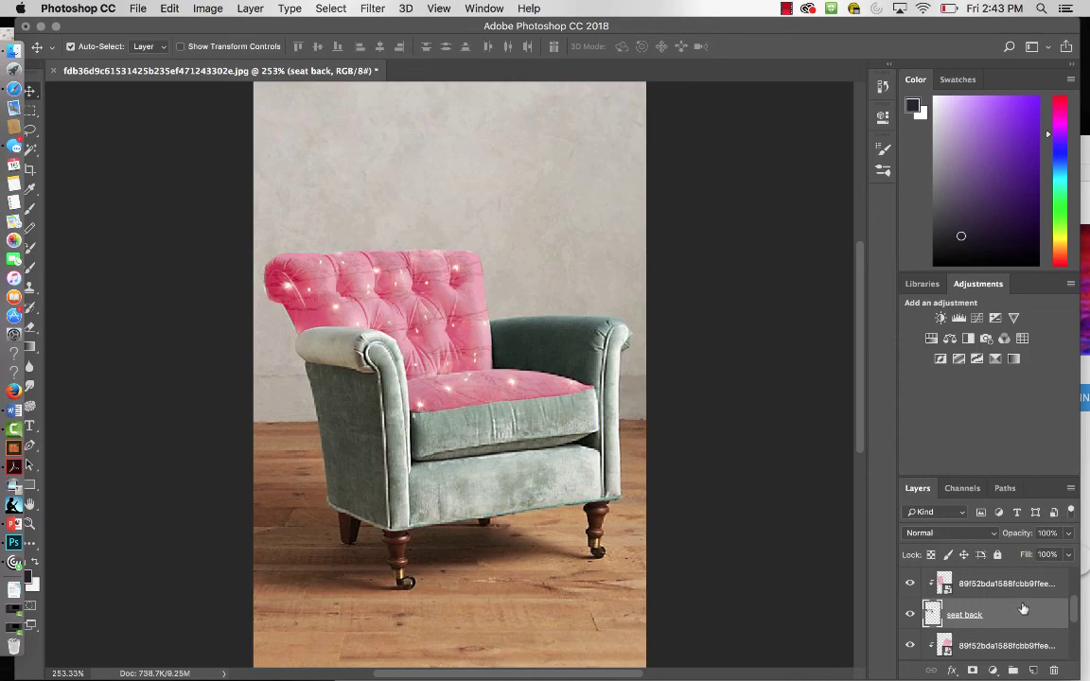
- Copy the grey seat back, paste it above the topmost pink image layer, and align it over the chair's back
{"action": "key", "text": "super+a"}
{"action": "key", "text": "super+c"}
{"action": "left_click_drag", "start_coordinate": [1075, 613], "coordinate": [1075, 589]}
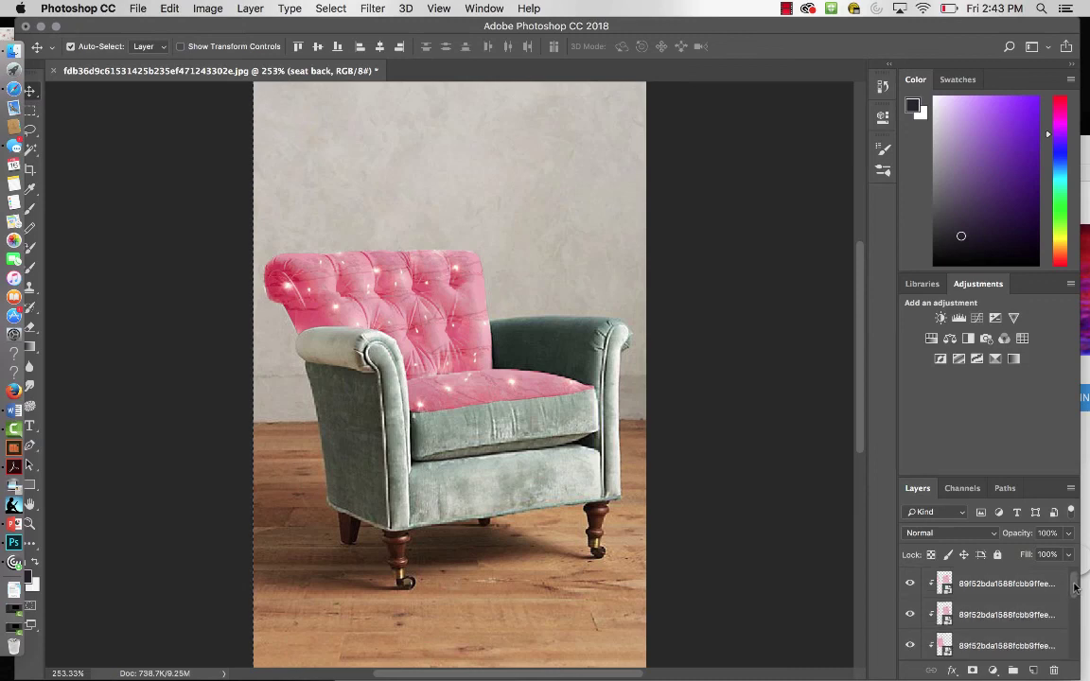
{"action": "left_click", "coordinate": [1041, 584]}
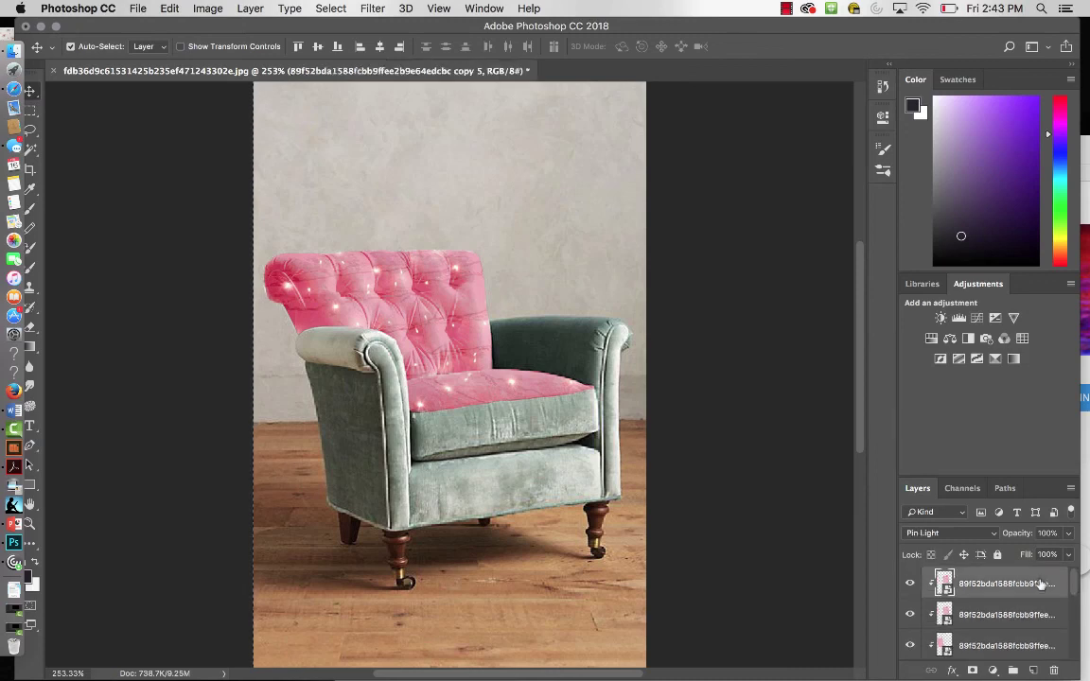
{"action": "key", "text": "super+v"}
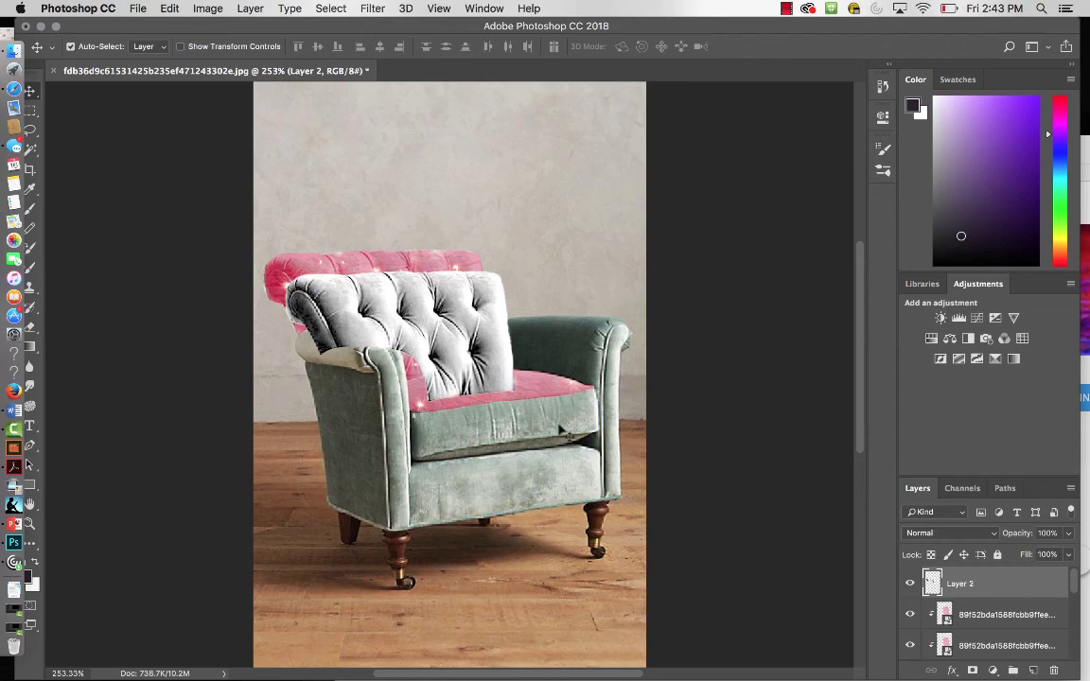
{"action": "left_click_drag", "start_coordinate": [442, 333], "coordinate": [423, 310]}
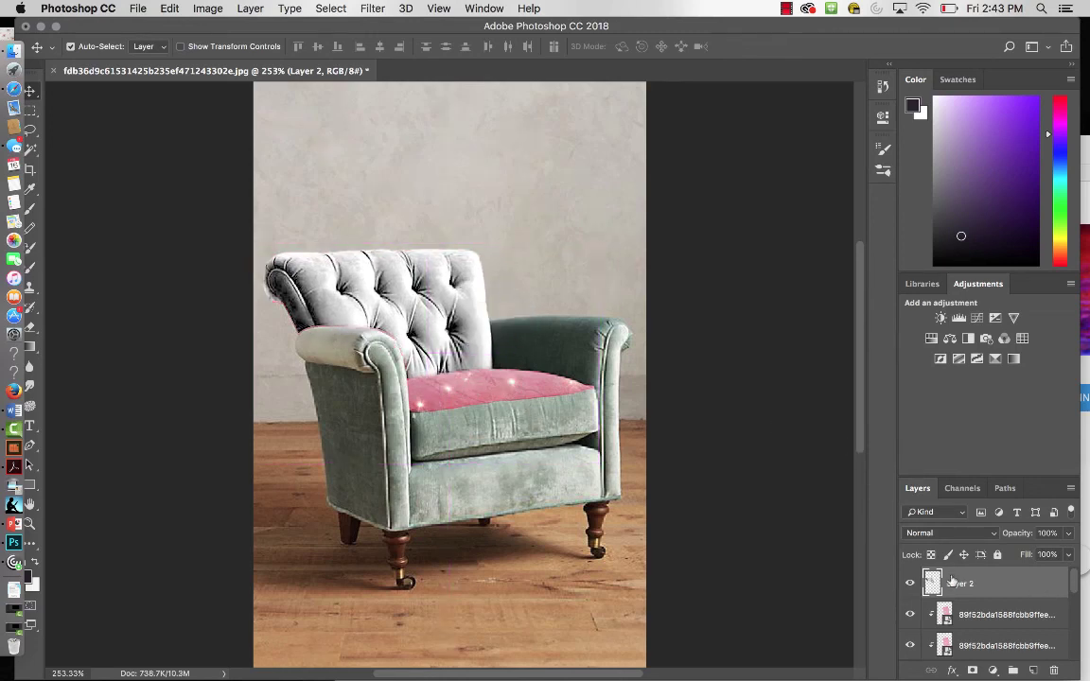
- Set the pasted seat back layer's blend mode to Multiply and dismiss the low battery notification
{"action": "left_click", "coordinate": [991, 534]}
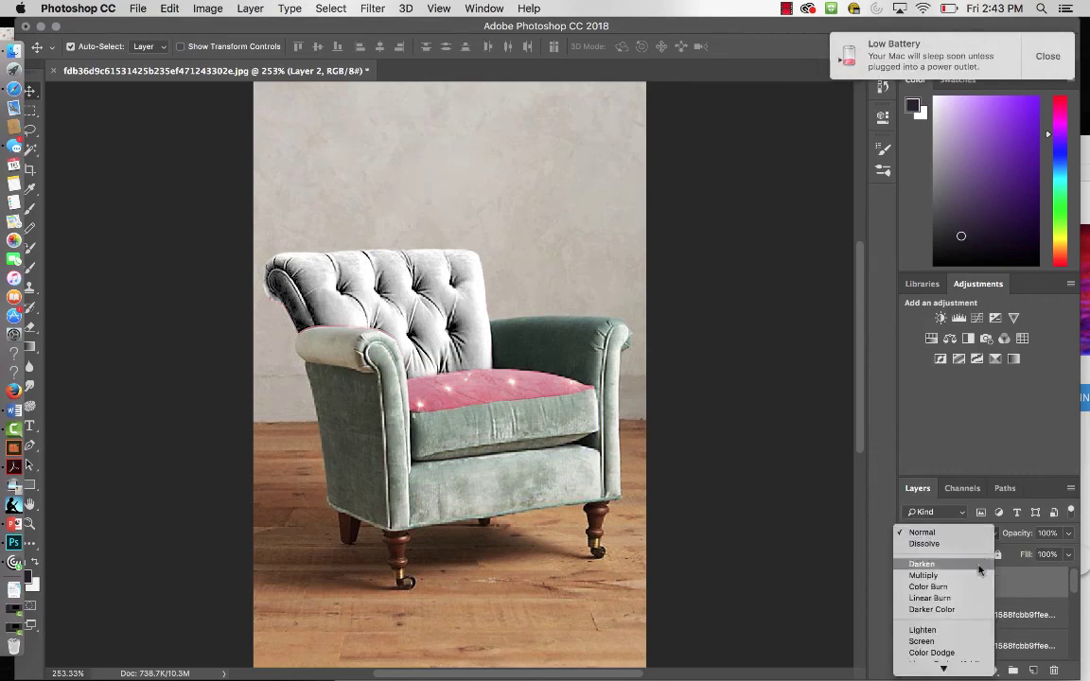
{"action": "left_click", "coordinate": [979, 575]}
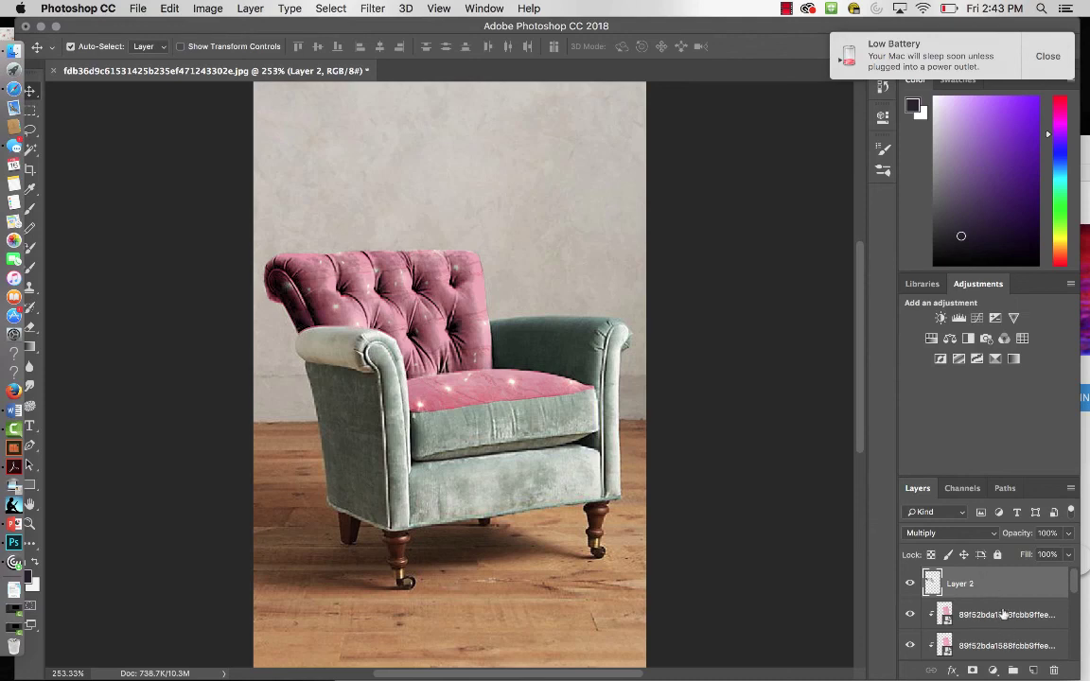
{"action": "left_click", "coordinate": [1040, 56]}
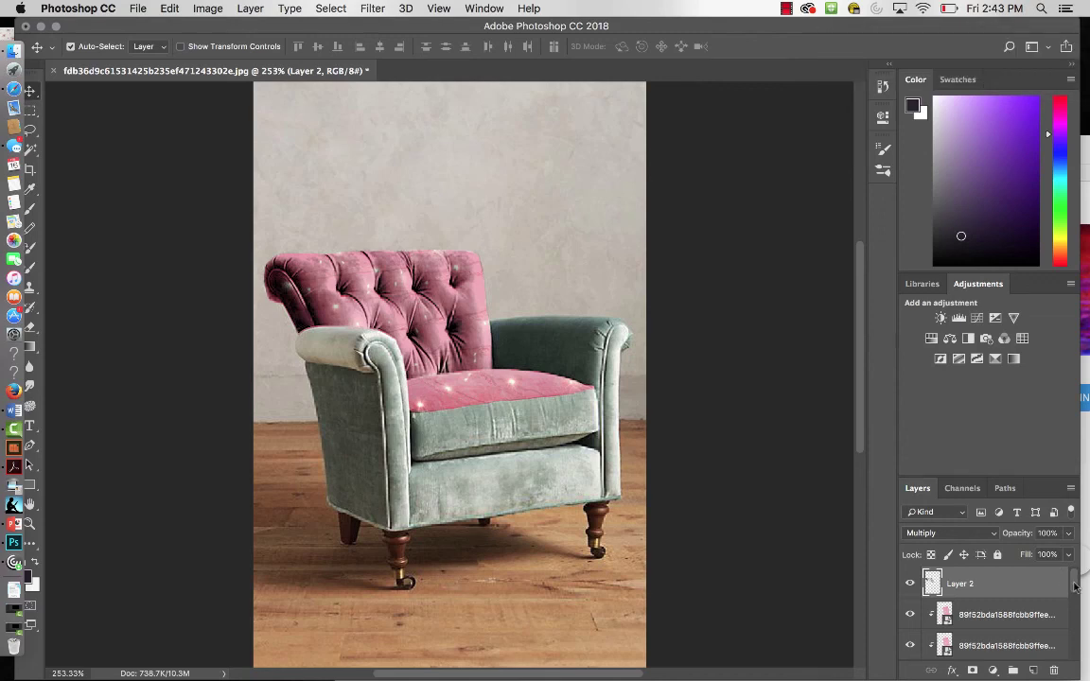
{"action": "left_click_drag", "start_coordinate": [1075, 587], "coordinate": [1074, 617]}
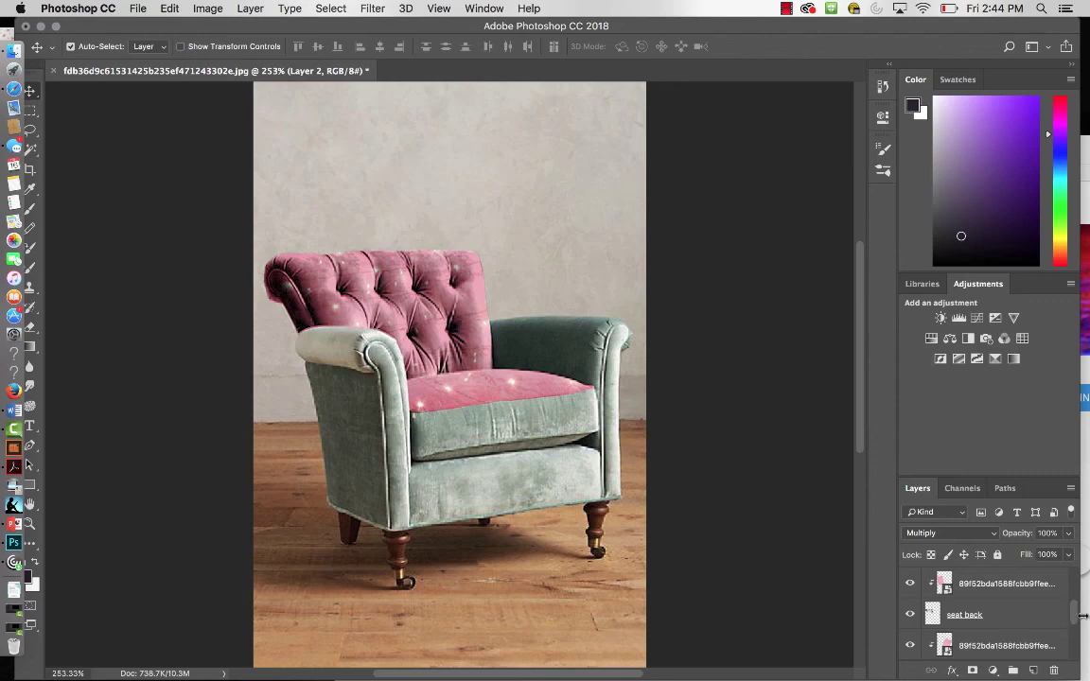
{"action": "scroll", "coordinate": [1032, 615], "scroll_direction": "up", "scroll_amount": 2}
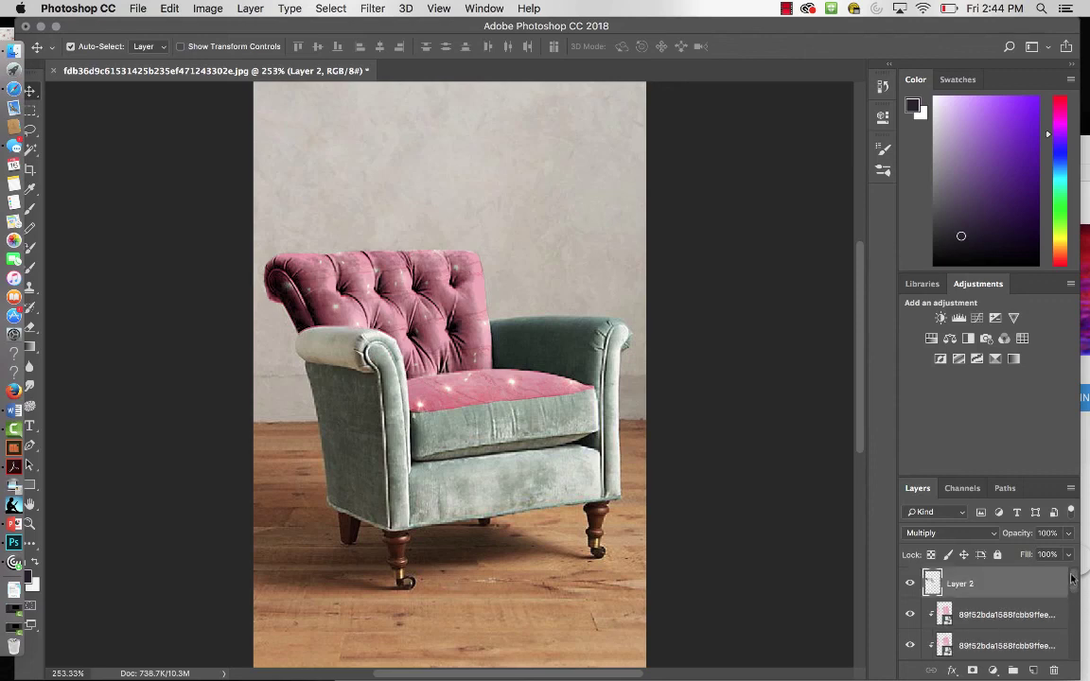